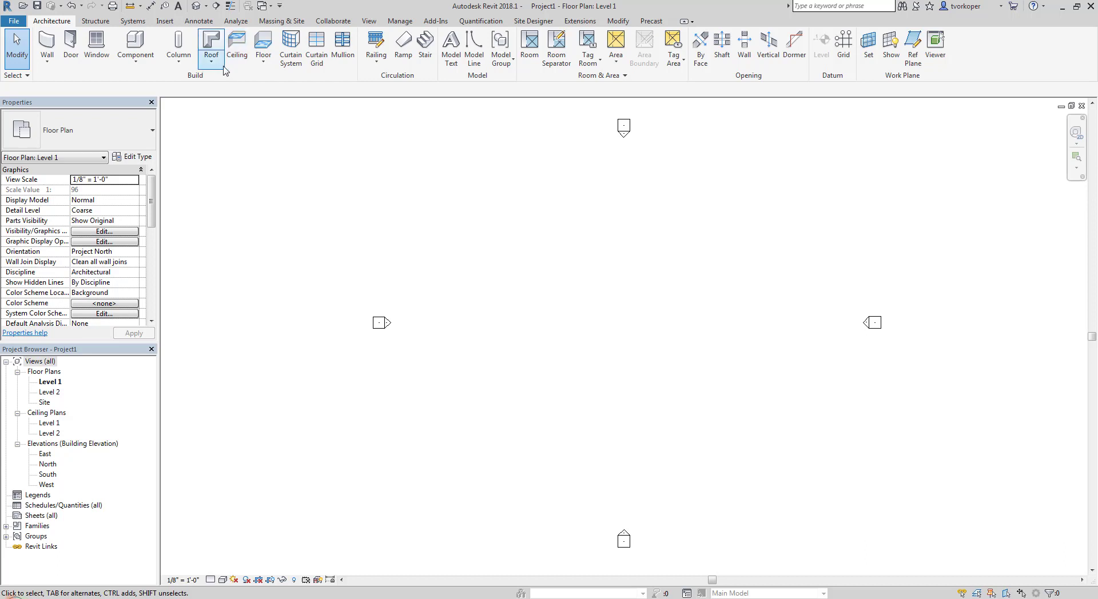
left_click(219, 68)
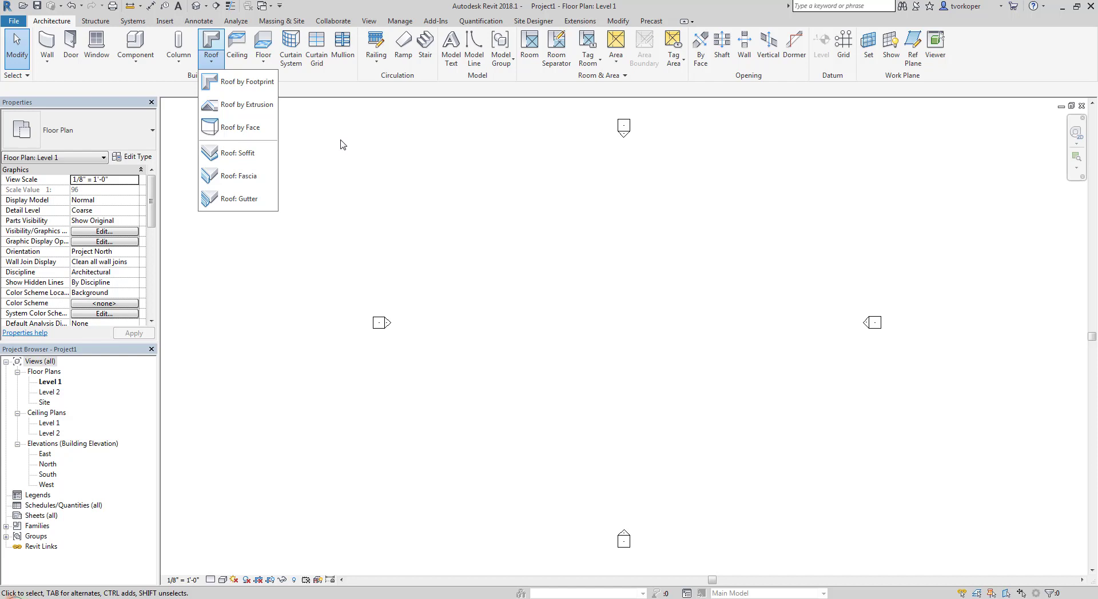
left_click(377, 198)
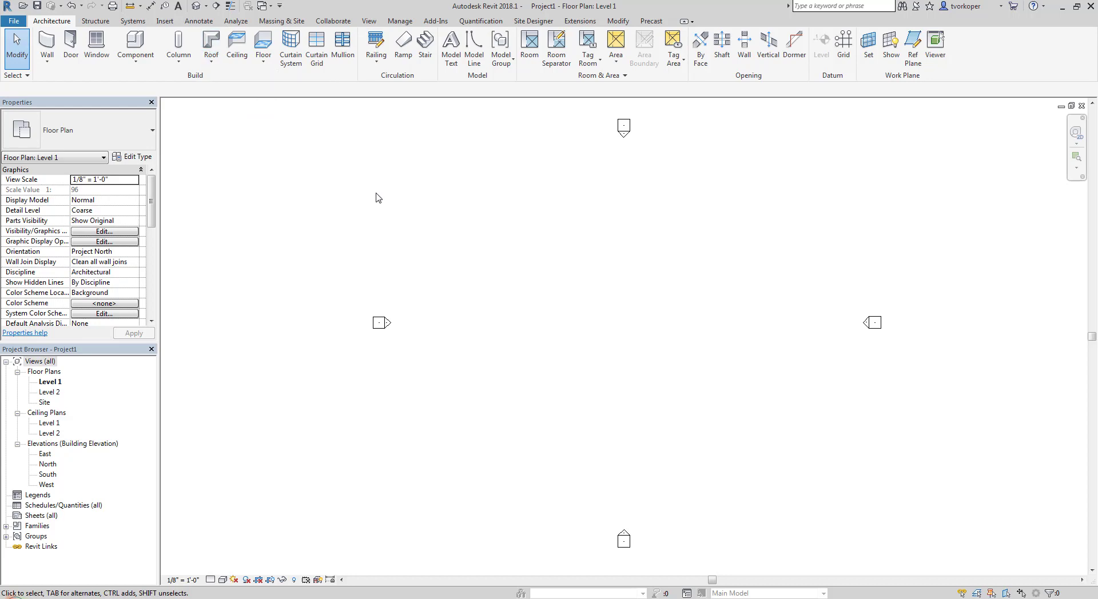
Step: Draw a rectangle of Generic - 8" walls in the Level 1 plan, between the elevation markers
key("w")
key("a")
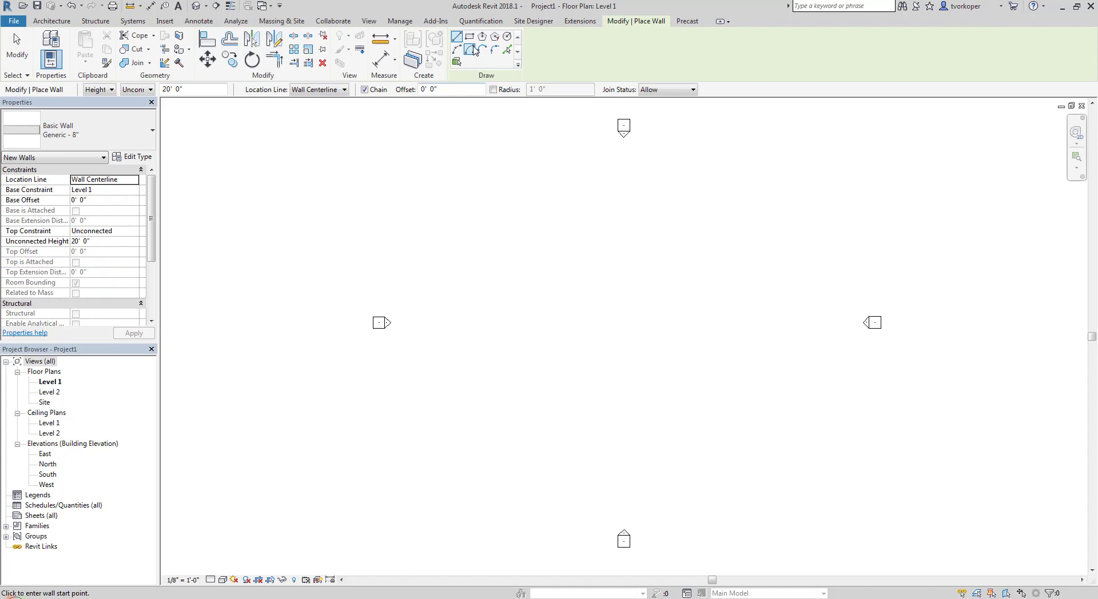
left_click(538, 274)
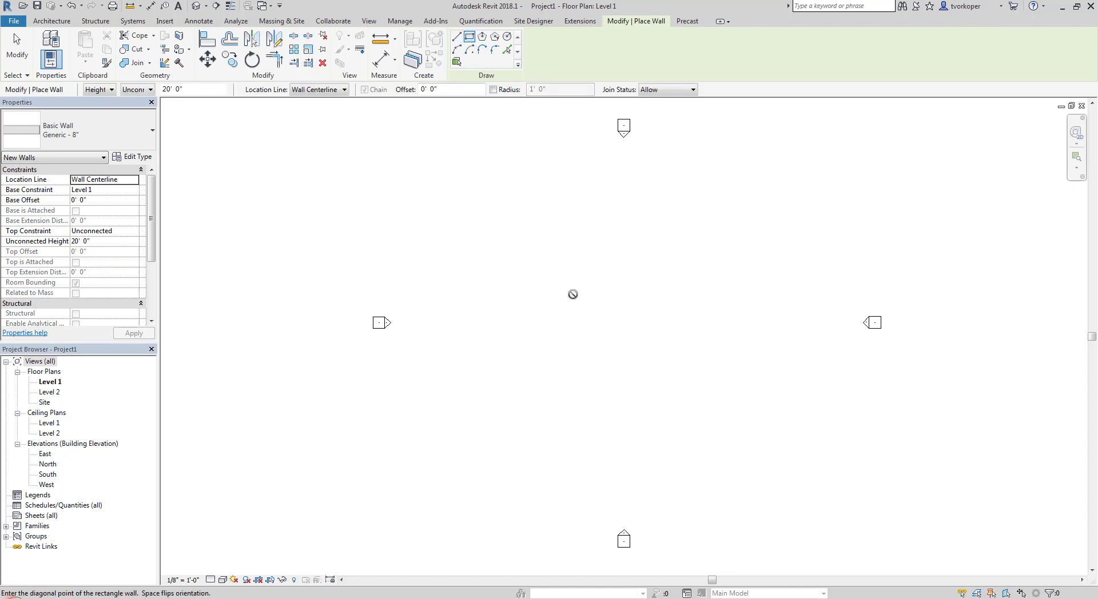
left_click(694, 375)
key("Escape")
key("Escape")
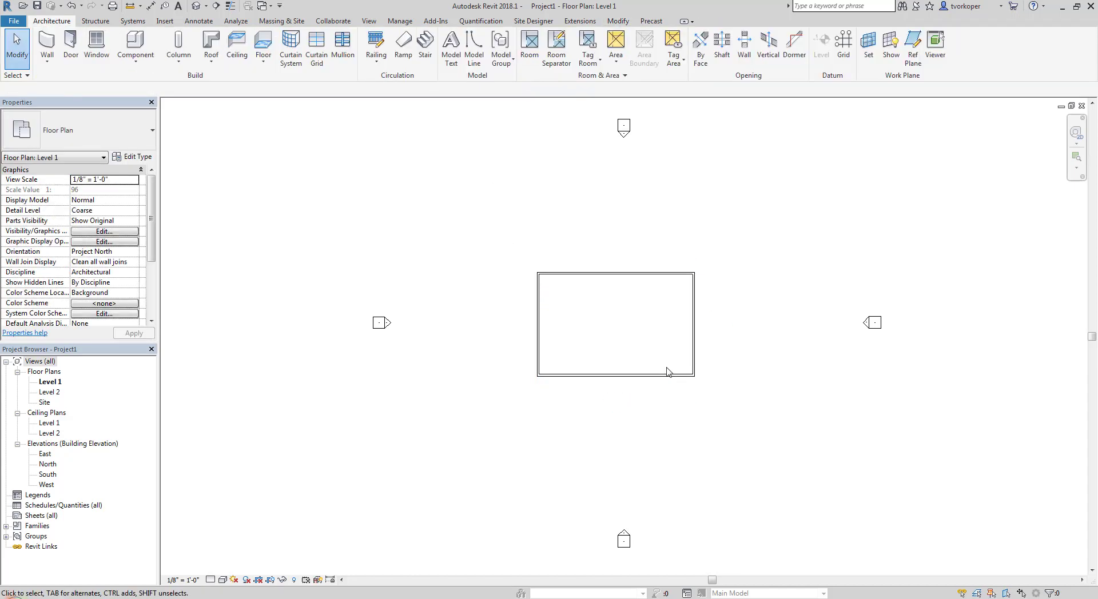
Step: Open the Level 2 floor plan with the wall rectangle in view
double_click(50, 392)
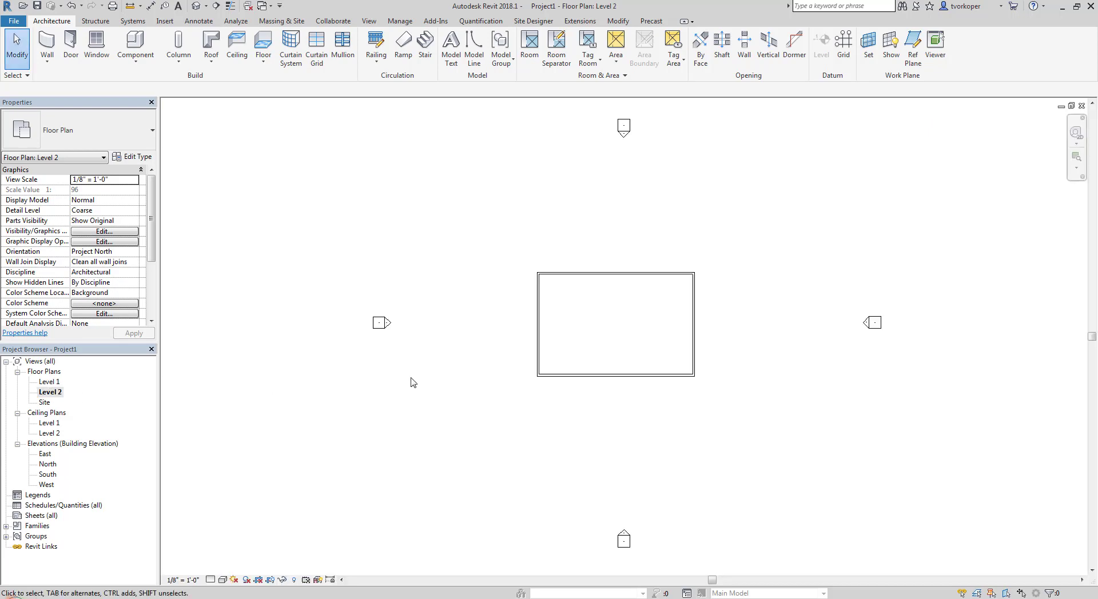
middle_click_drag(427, 370, 345, 366)
scroll(370, 338, "up", 1)
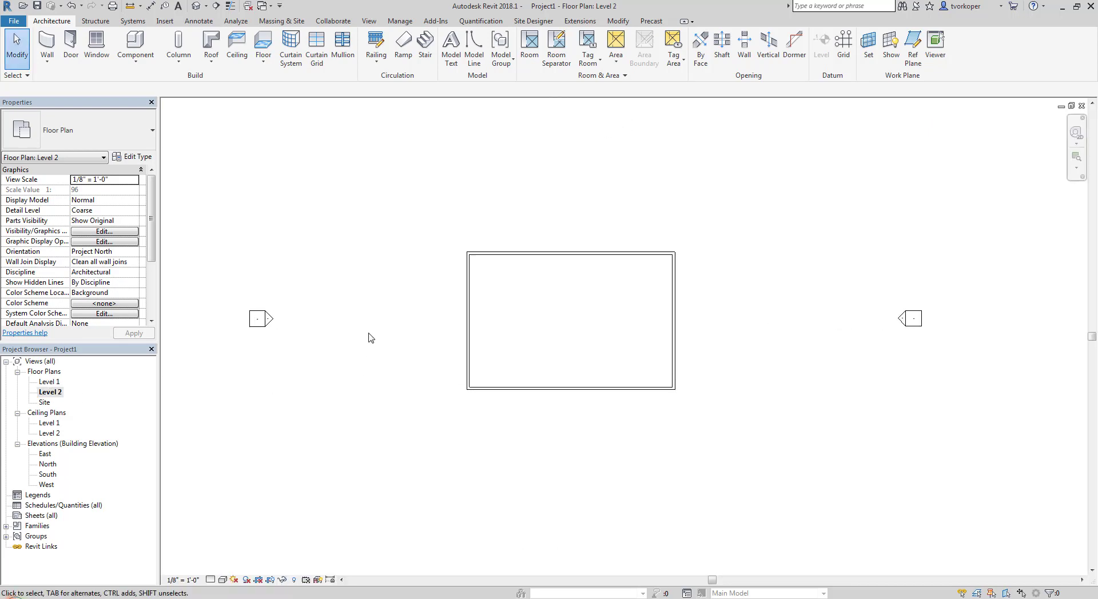
Step: Create a slope-defining Roof by Footprint boundary from the whole chain of walls with a 2' 0" overhang
left_click(218, 67)
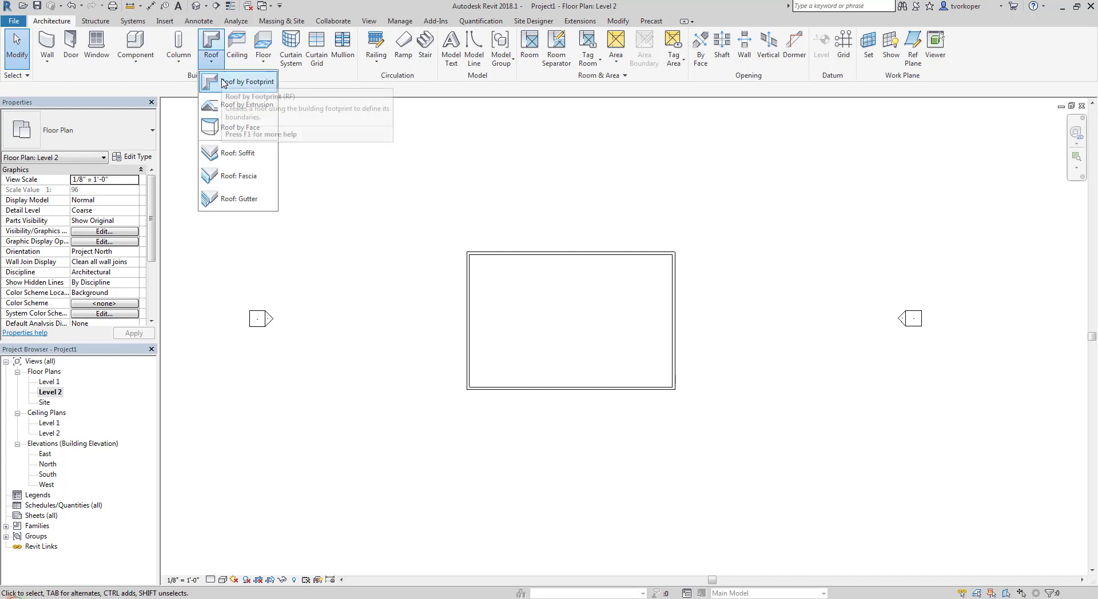
left_click(223, 82)
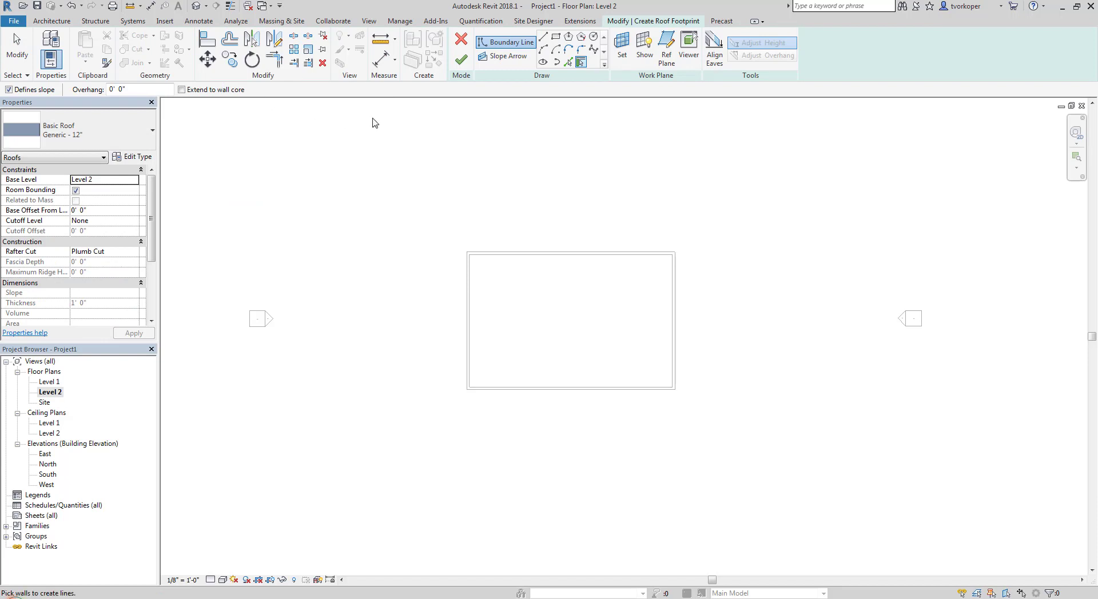
mouse_move(441, 22)
left_mouse_down()
mouse_move(576, 89)
mouse_move(611, 89)
left_mouse_up()
left_click(115, 89)
type("2")
key("Return")
left_click_drag(5, 67, 266, 117)
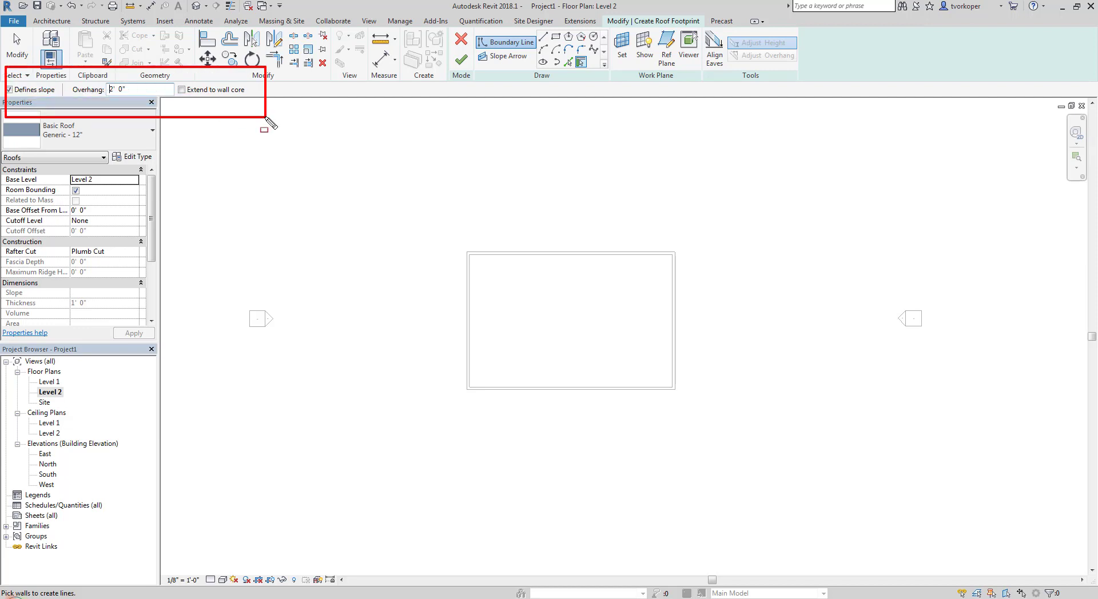
key("Escape")
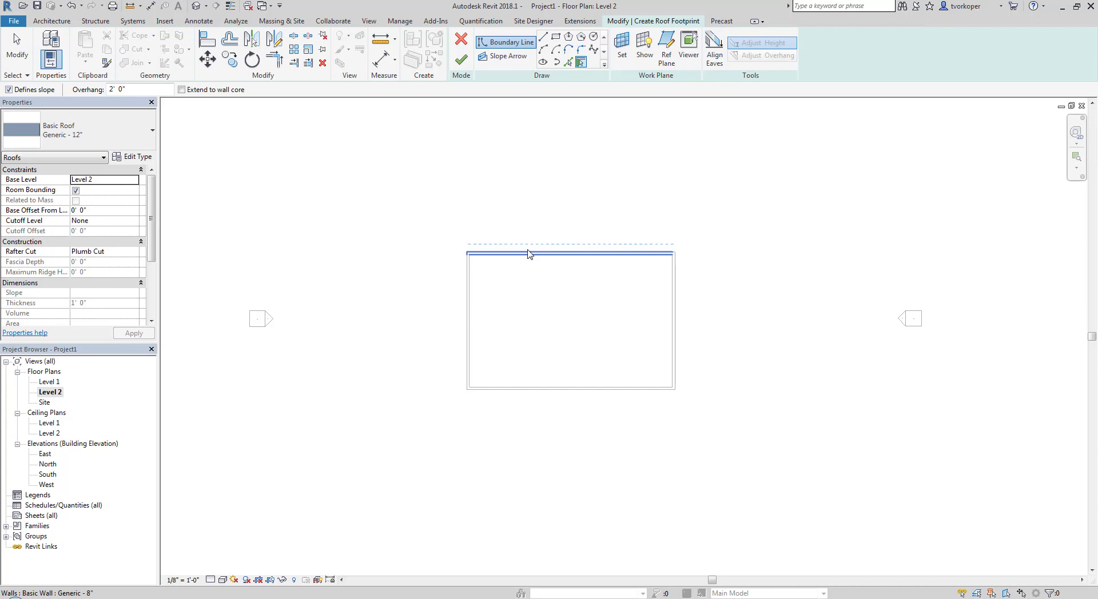
key("Tab")
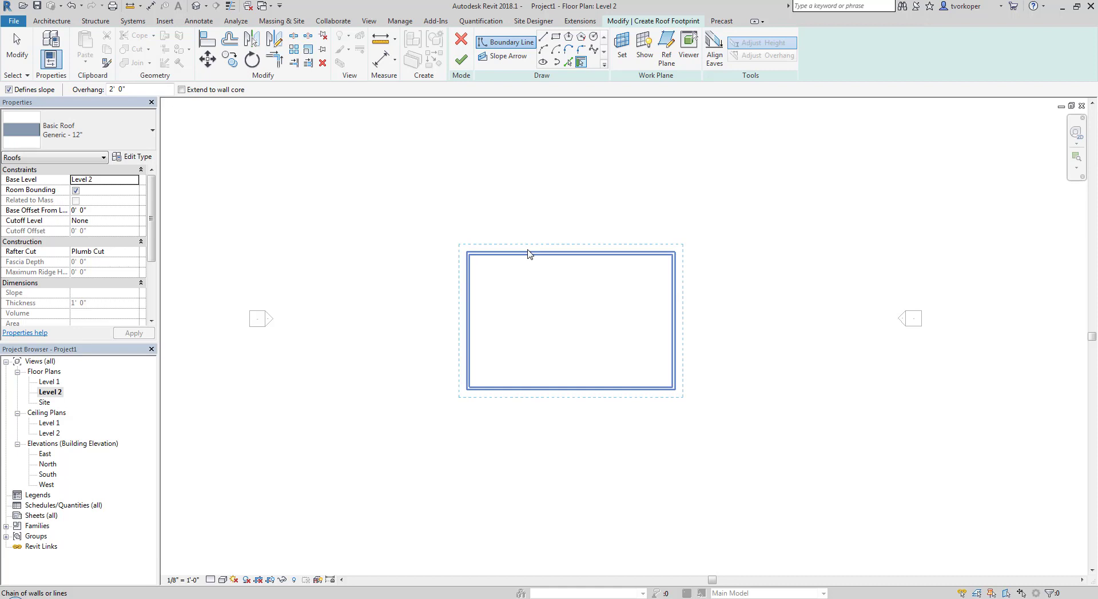
left_click(528, 254)
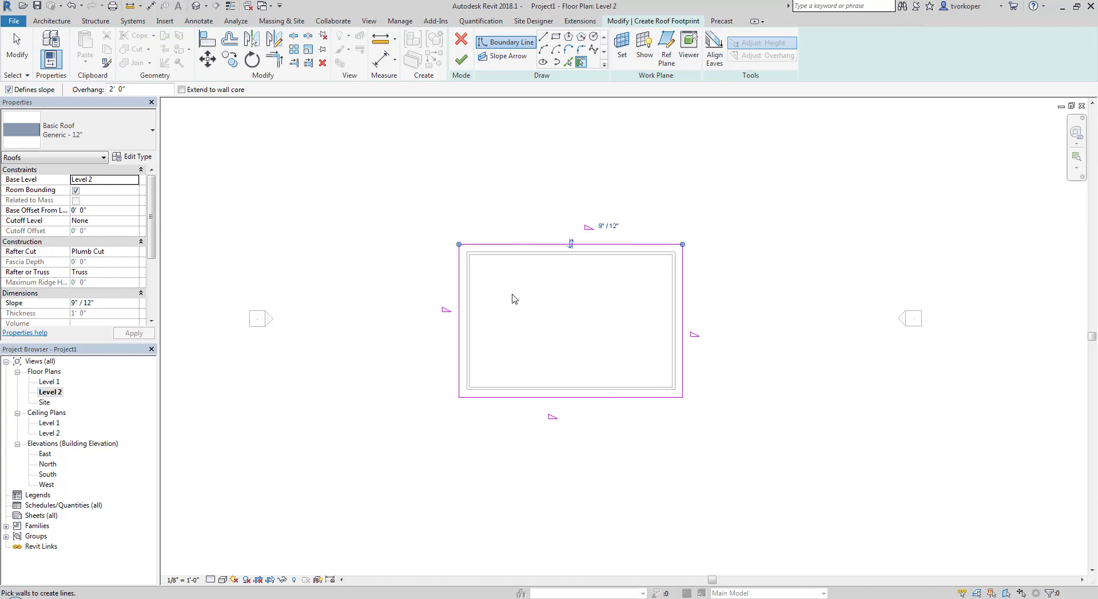
Step: Flip the roof boundary to the inside of the walls, then flip it back outside
scroll(783, 339, "up", 1)
scroll(783, 340, "up", 1)
middle_click_drag(737, 318, 775, 356)
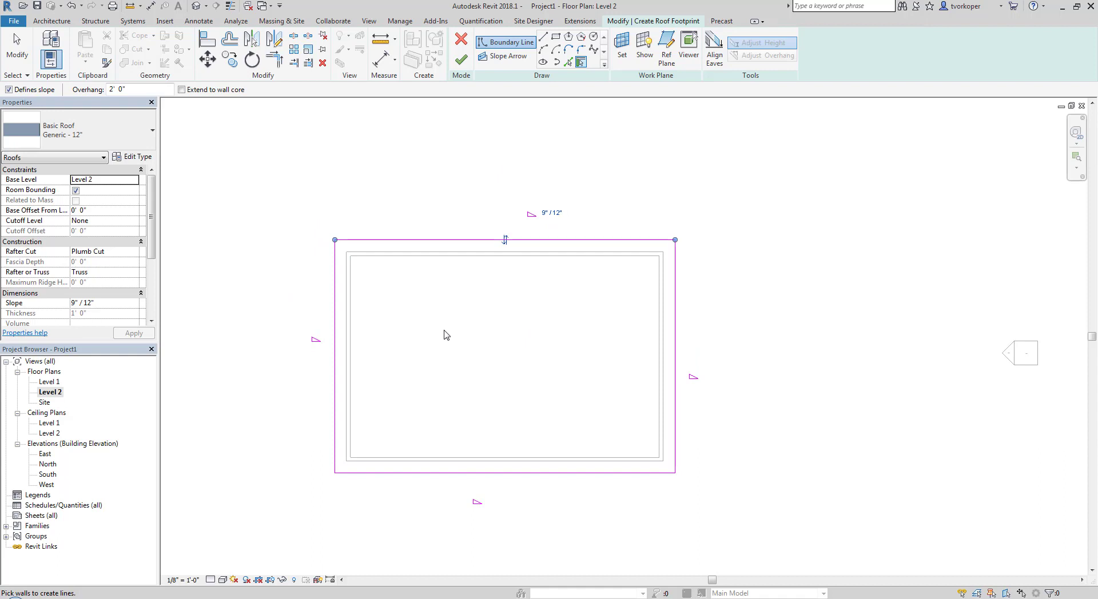
middle_click_drag(446, 336, 459, 336)
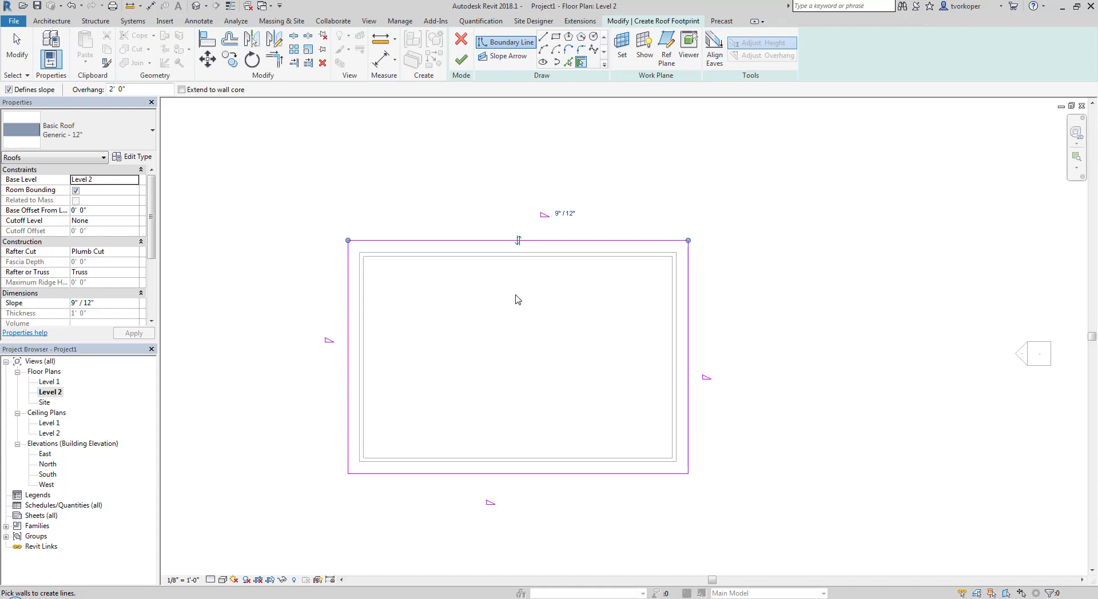
left_click(519, 242)
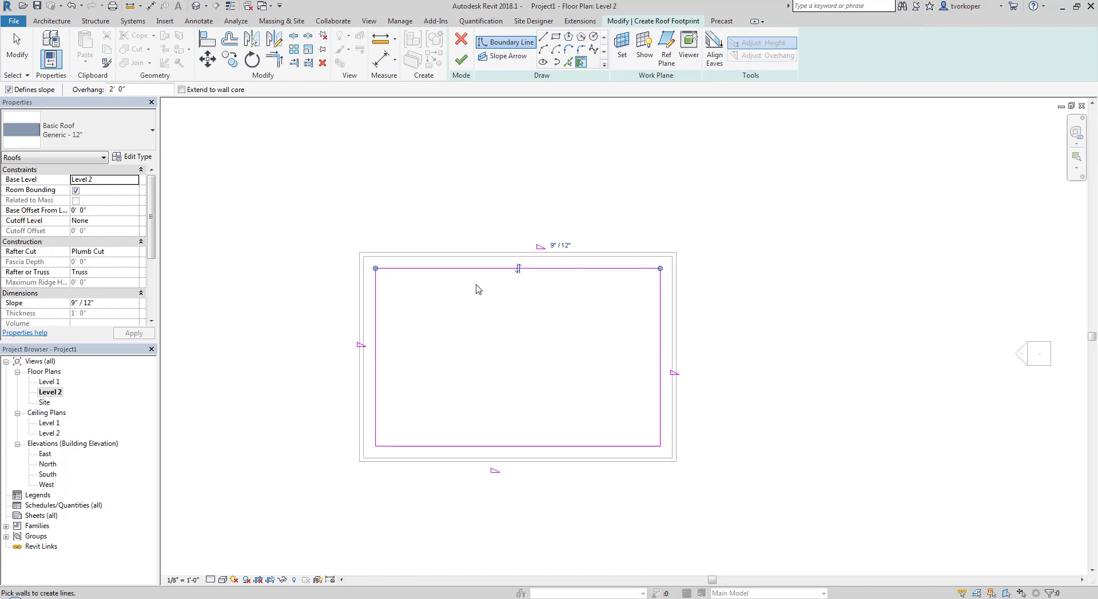
left_click(518, 267)
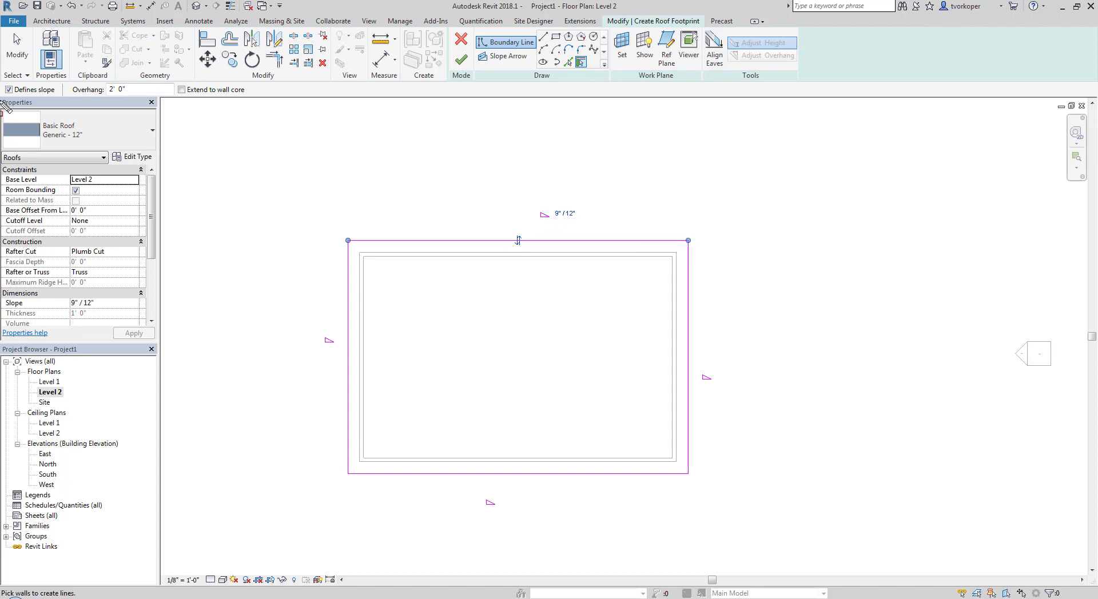
Step: Stop picking walls and set the slope of the whole roof to 4" / 12"
left_click_drag(1, 101, 156, 333)
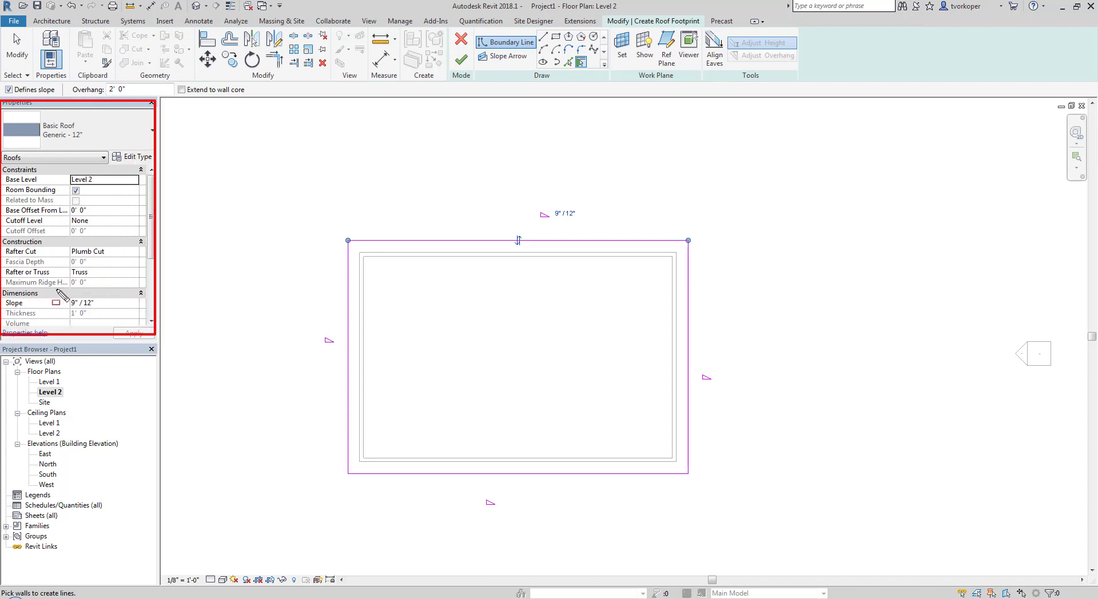
left_click_drag(56, 290, 109, 324)
key("Escape")
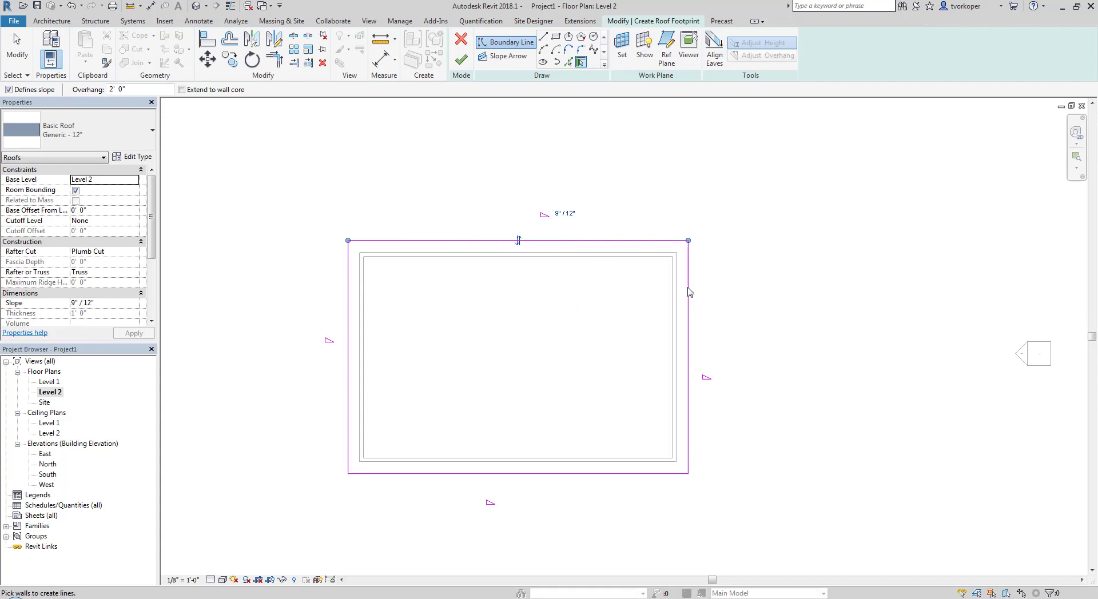
key("Escape")
key("Escape")
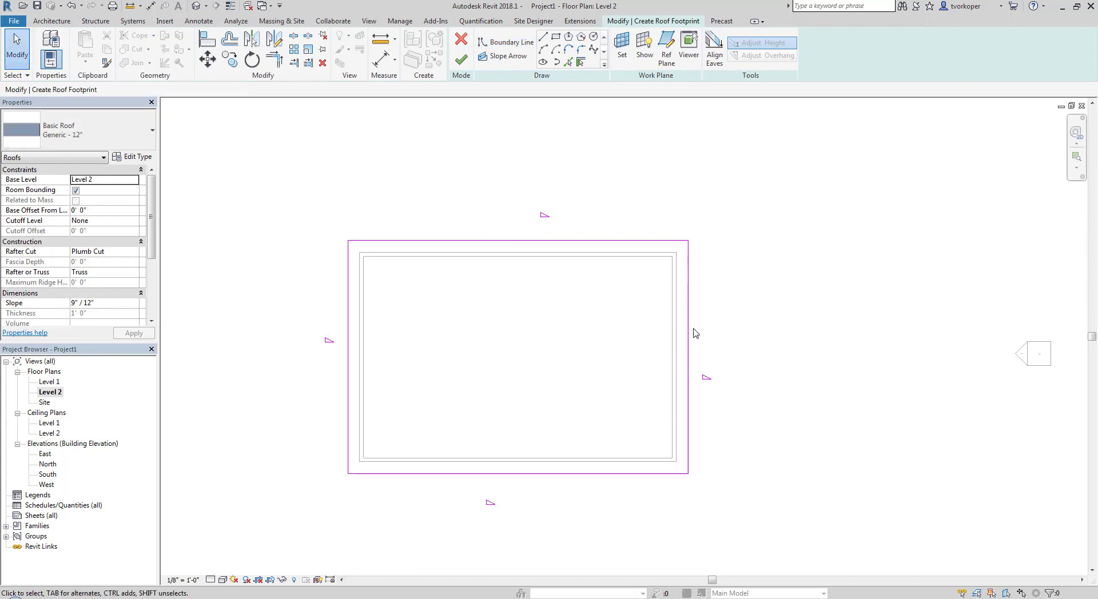
left_click(689, 336)
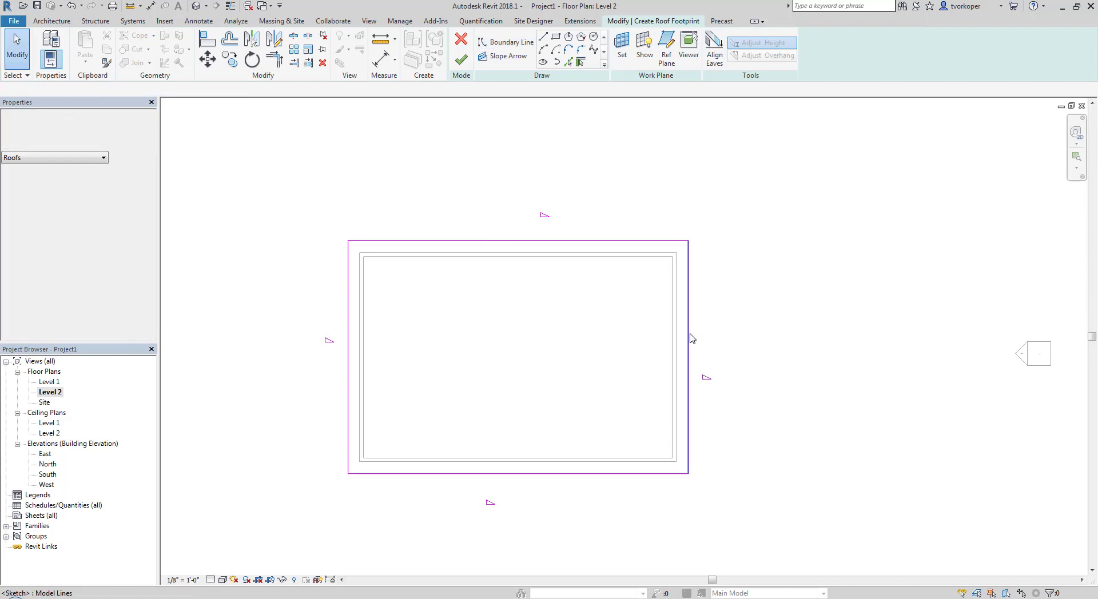
left_click(570, 356)
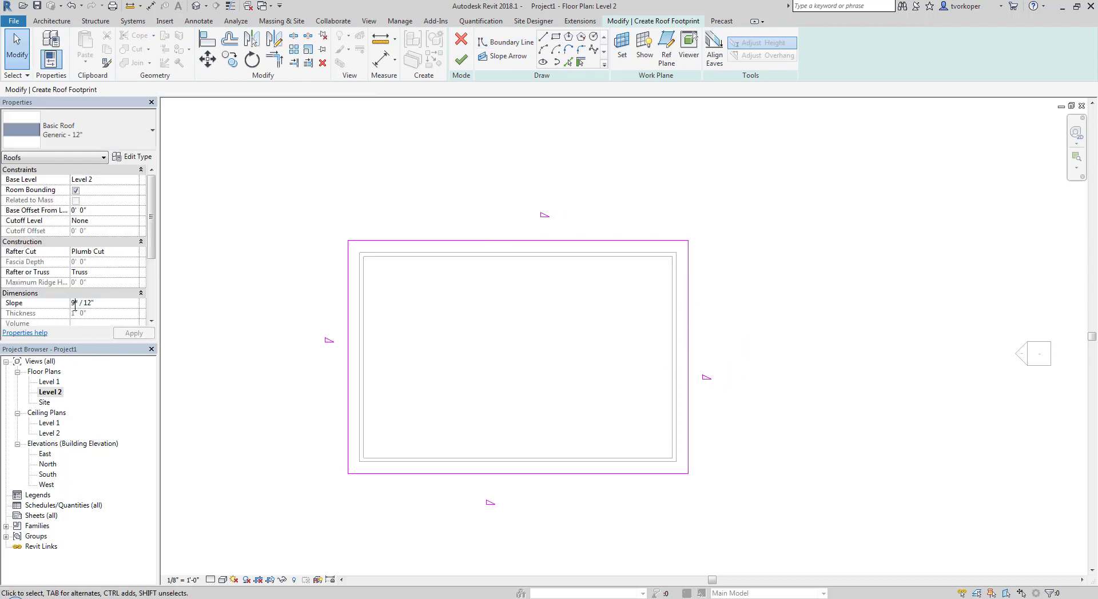
type("4")
left_click(120, 335)
Step: Finish the roof footprint and attach the highlighted walls to the roof
left_click(460, 59)
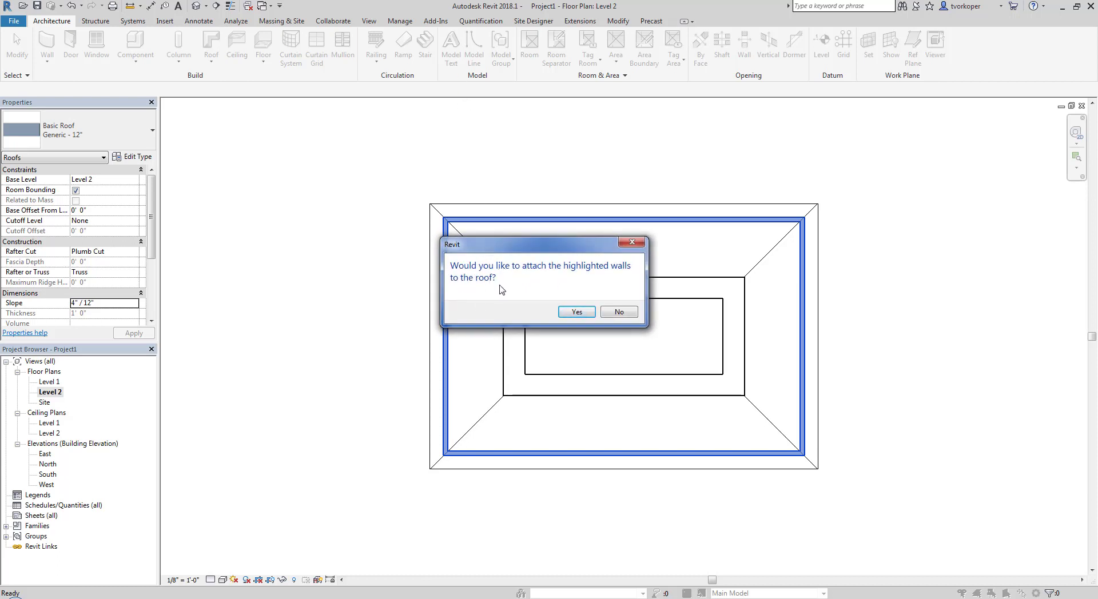
left_click(577, 311)
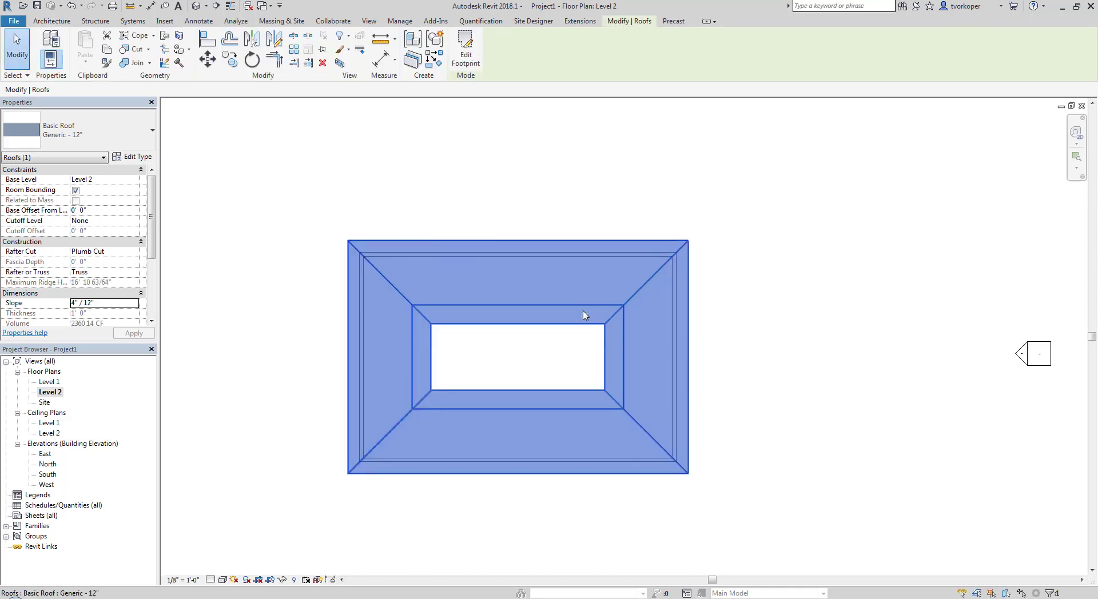
left_click(466, 171)
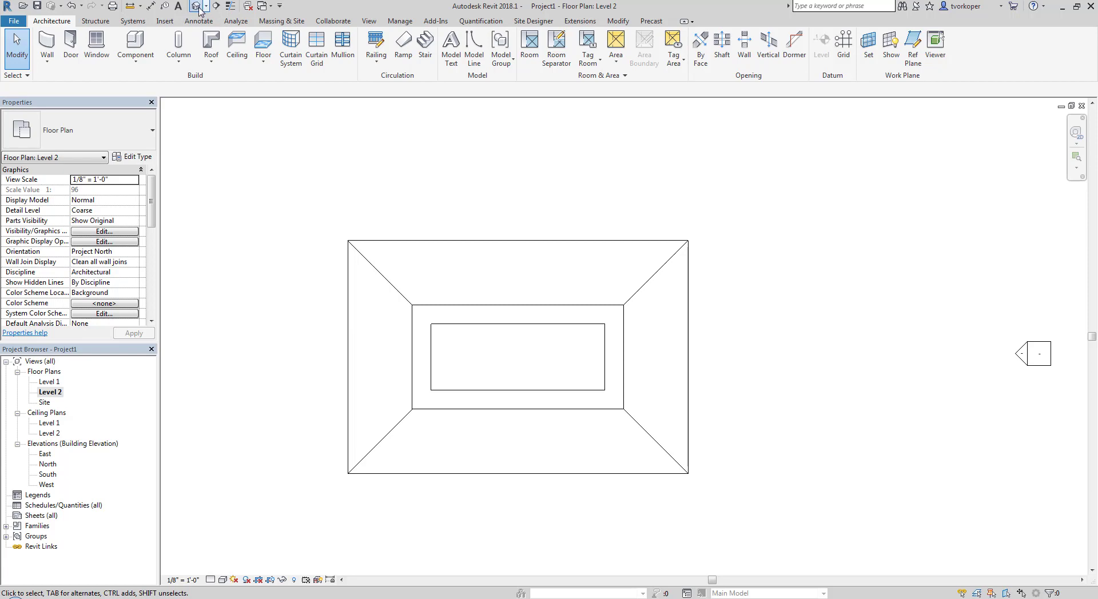
Step: Open the default 3D view and turn the model to show the hip roof from its front corner
left_click(624, 351)
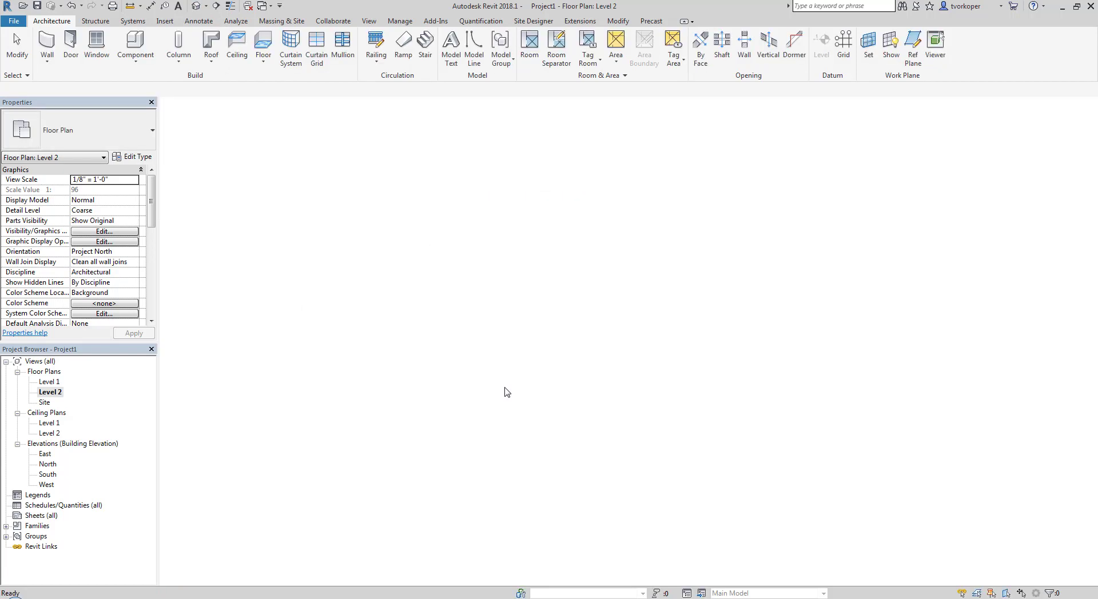
key("3")
key("d")
middle_click_drag(392, 502, 561, 496, "shift")
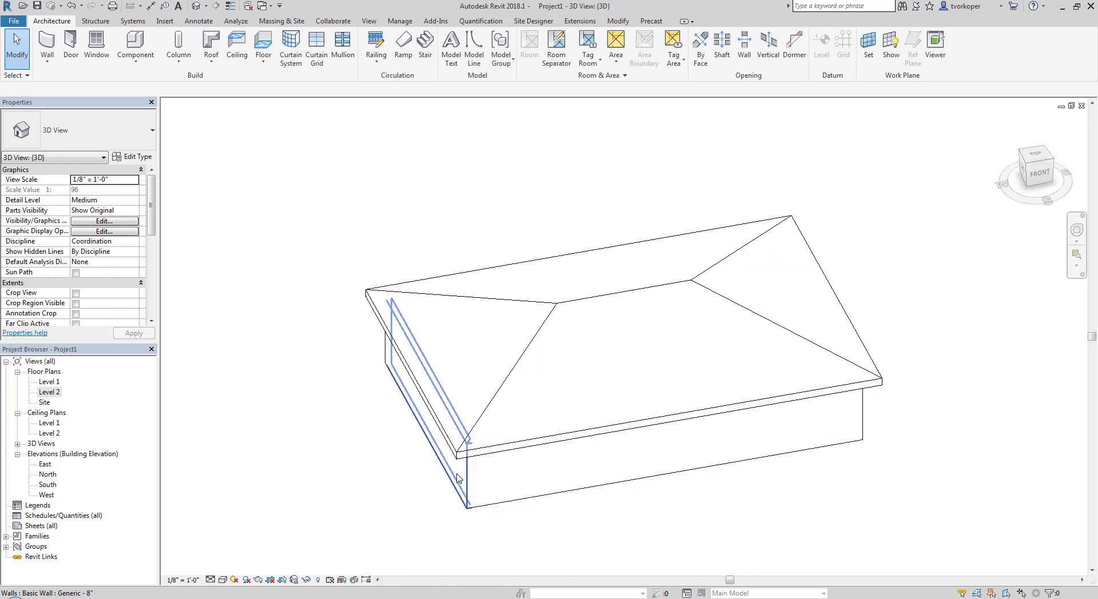
Step: Move the short west end wall outward to lengthen the building and its roof
left_click(422, 438)
left_click_drag(408, 415, 258, 473)
left_click(258, 473)
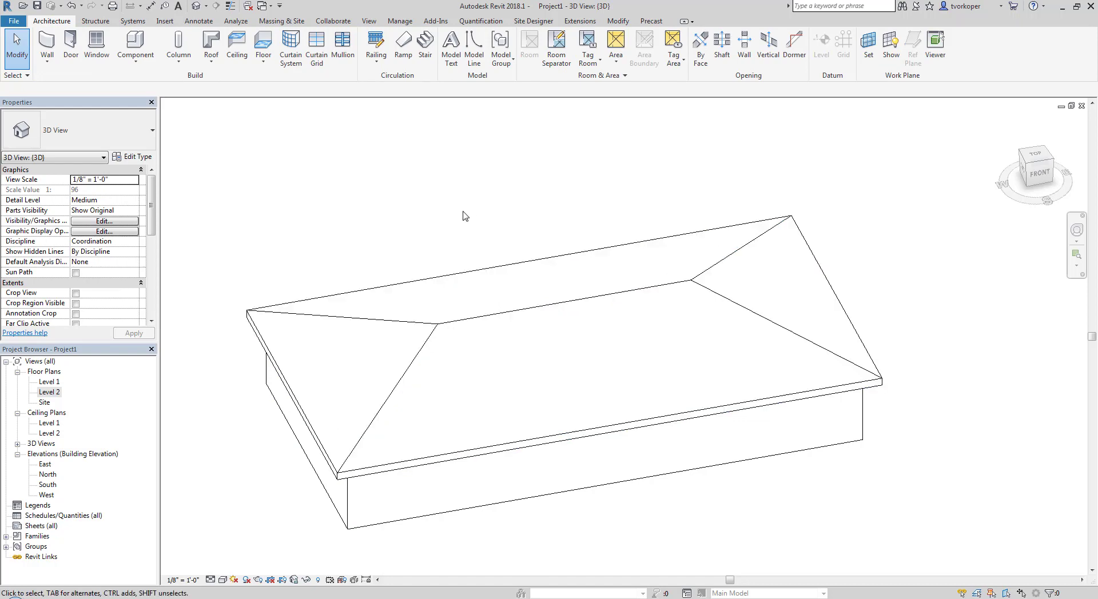
Step: Edit the roof's footprint and turn off the slope definition on both short end boundary lines
left_click(463, 276)
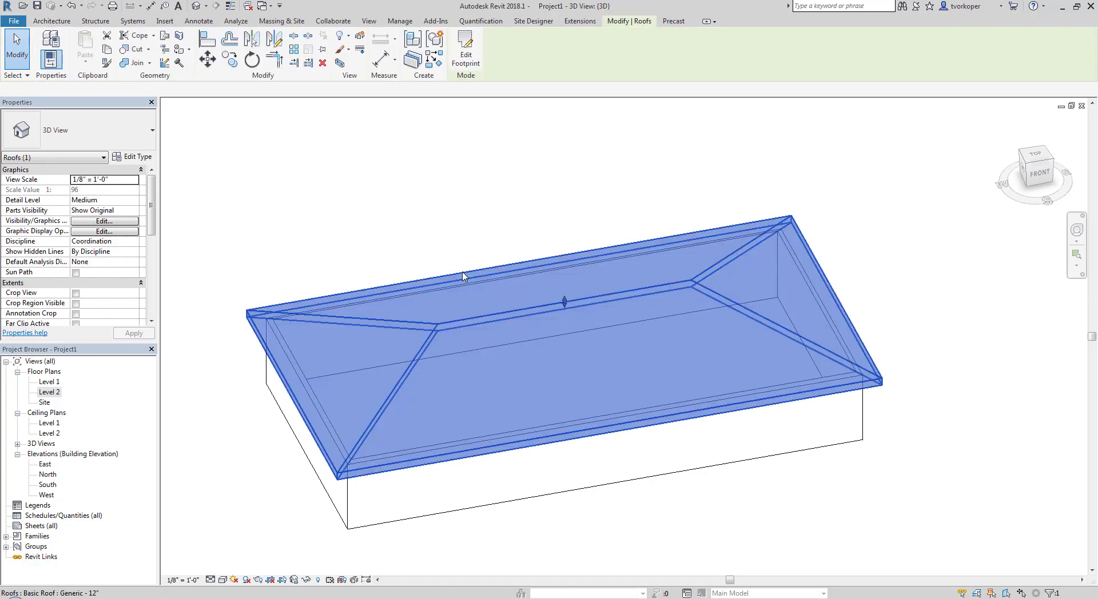
left_click(466, 53)
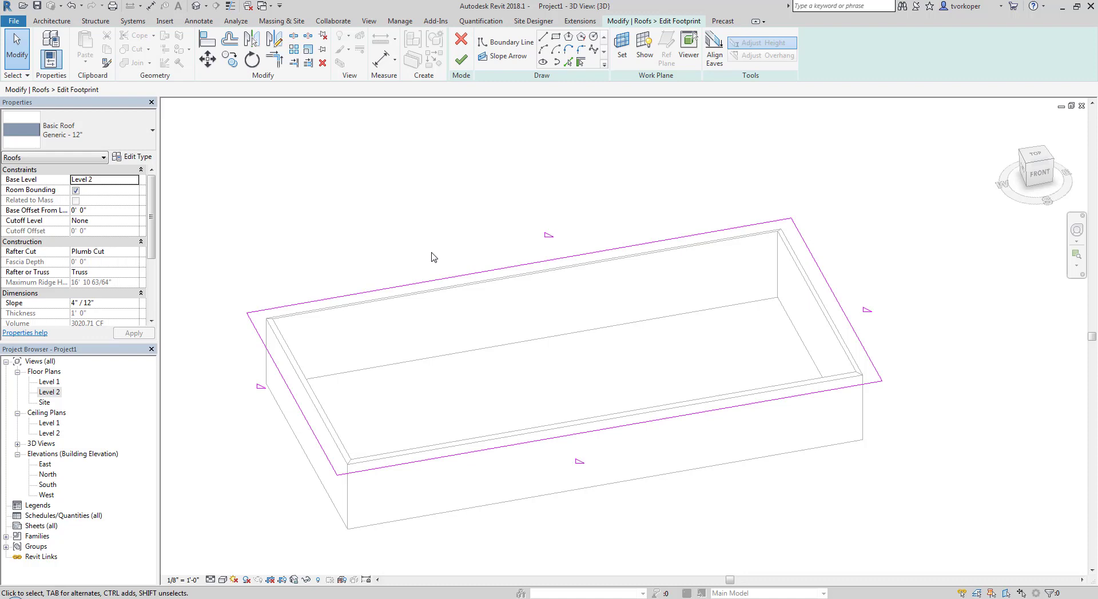
middle_click_drag(432, 257, 504, 307, "shift")
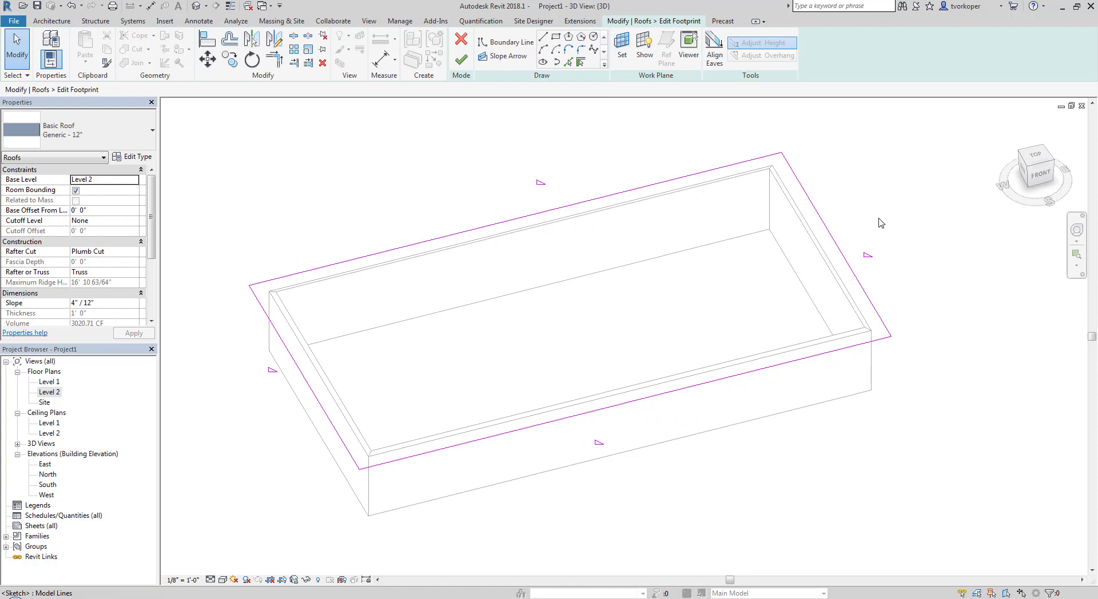
left_click(812, 206)
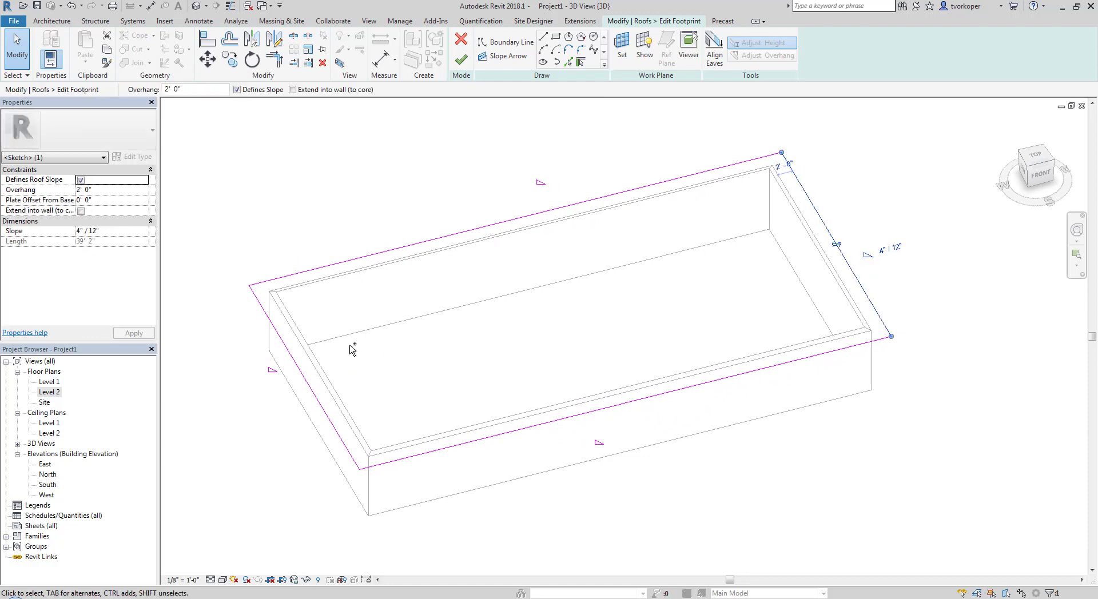
left_click(302, 375, "ctrl")
left_click(238, 91)
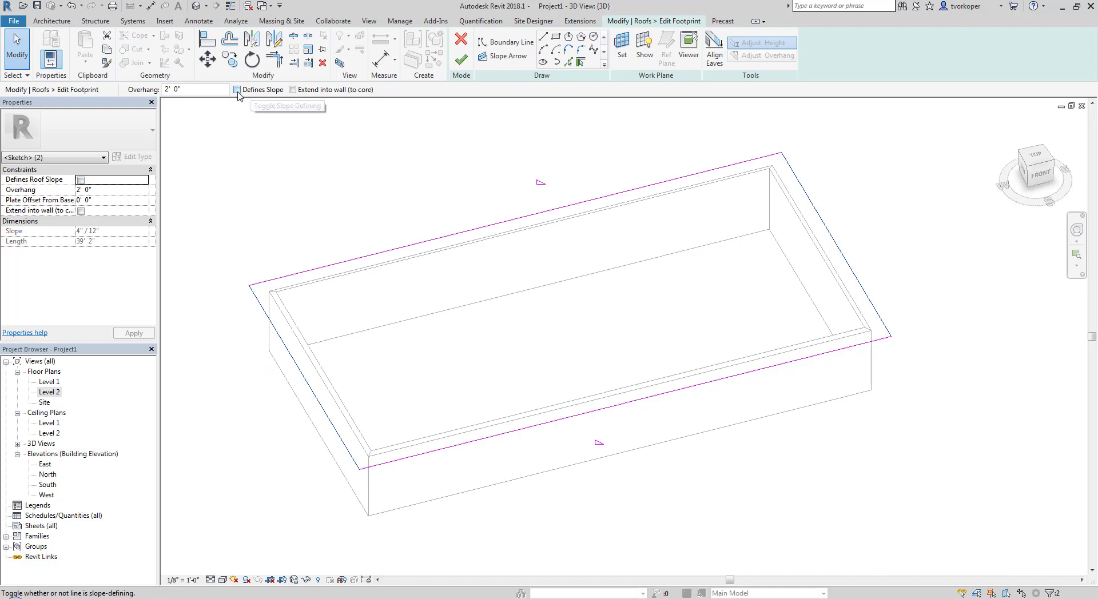
left_click(564, 251)
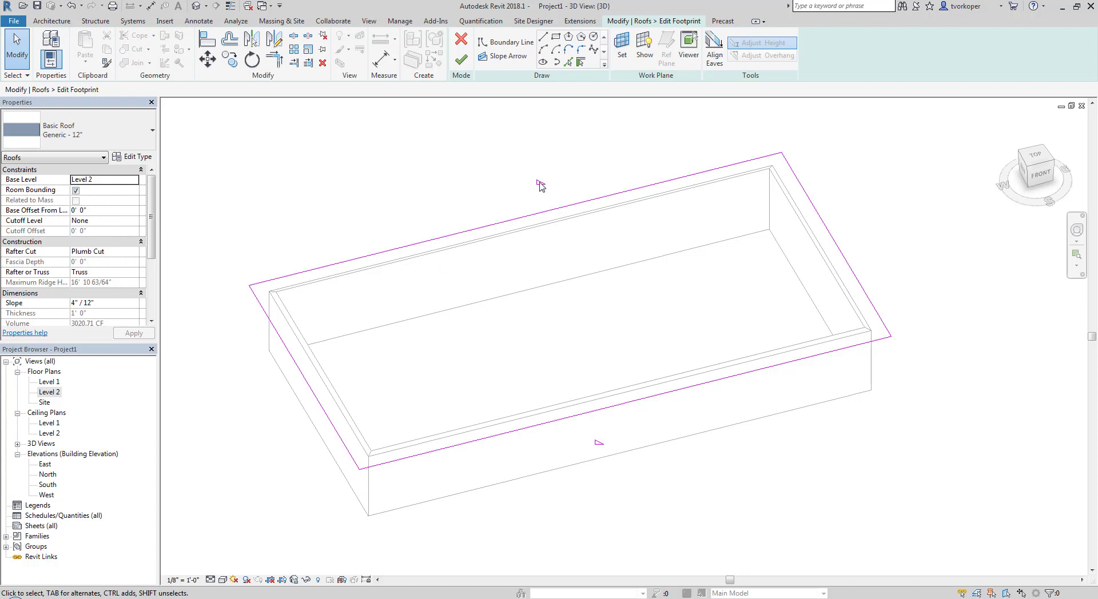
Step: Check the back long boundary line's slope setting, leaving it slope-defining, and finish the footprint edit
left_click(539, 218)
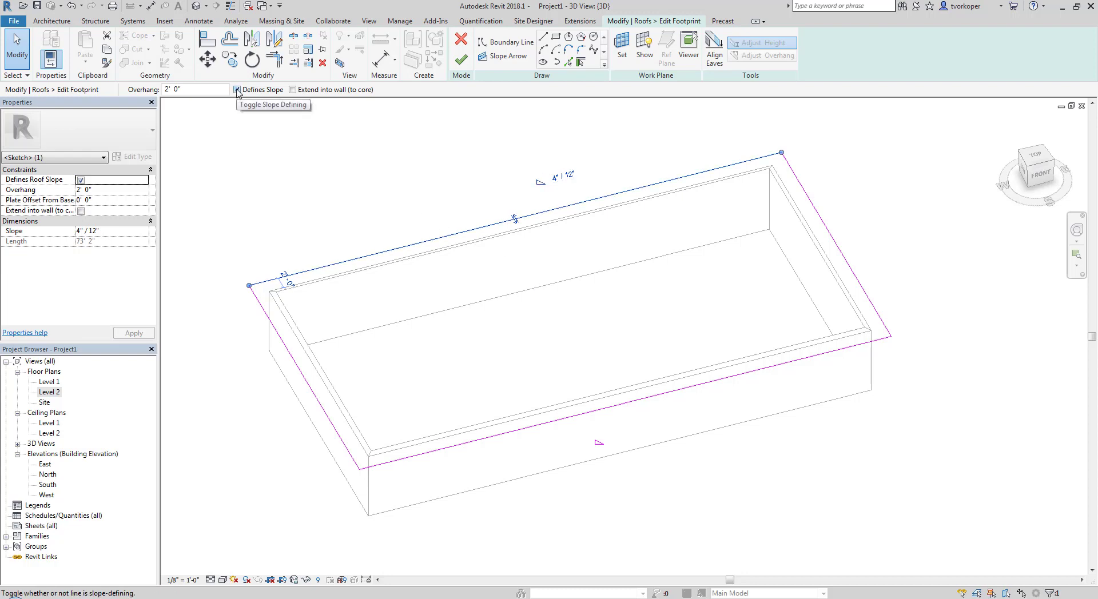
left_click(282, 158)
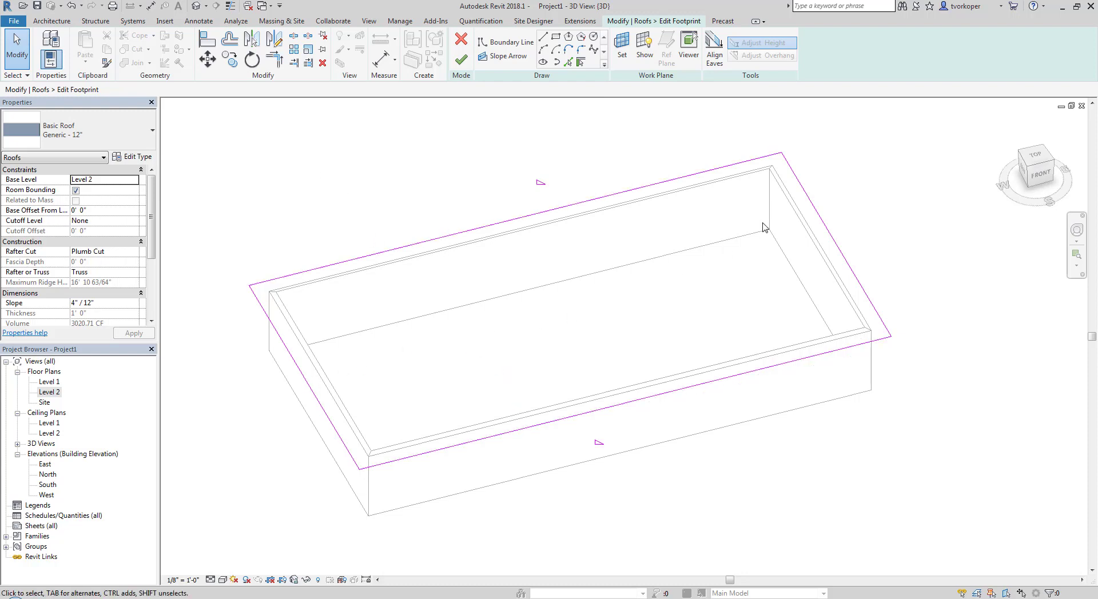
left_click(460, 59)
left_click(407, 174)
mouse_move(419, 458)
middle_mouse_down("shift")
mouse_move(436, 417)
mouse_move(488, 365)
mouse_move(564, 346)
mouse_move(592, 362)
mouse_move(437, 458)
middle_mouse_up("shift")
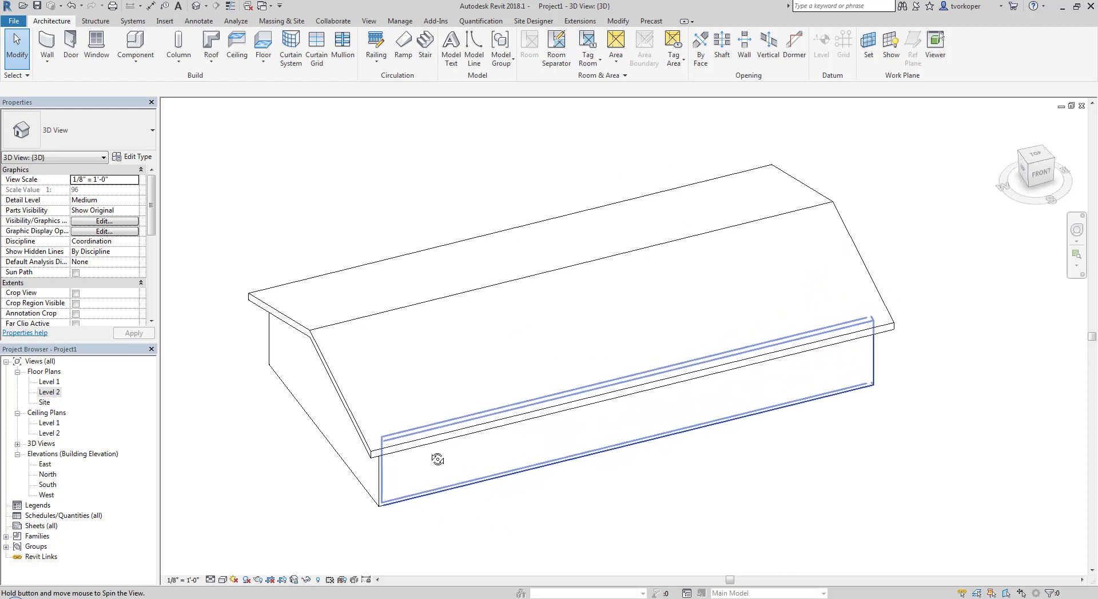
Step: Edit the roof's footprint, turn off the slope definition on both long boundary lines, and finish the sketch
left_click(421, 318)
left_click(452, 53)
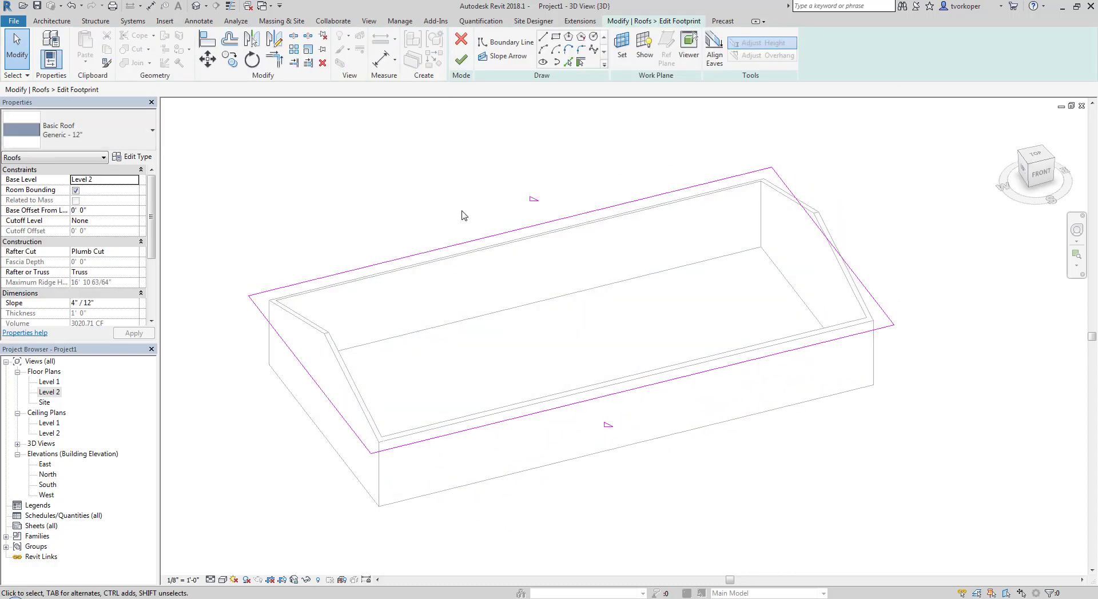
left_click_drag(498, 199, 457, 435)
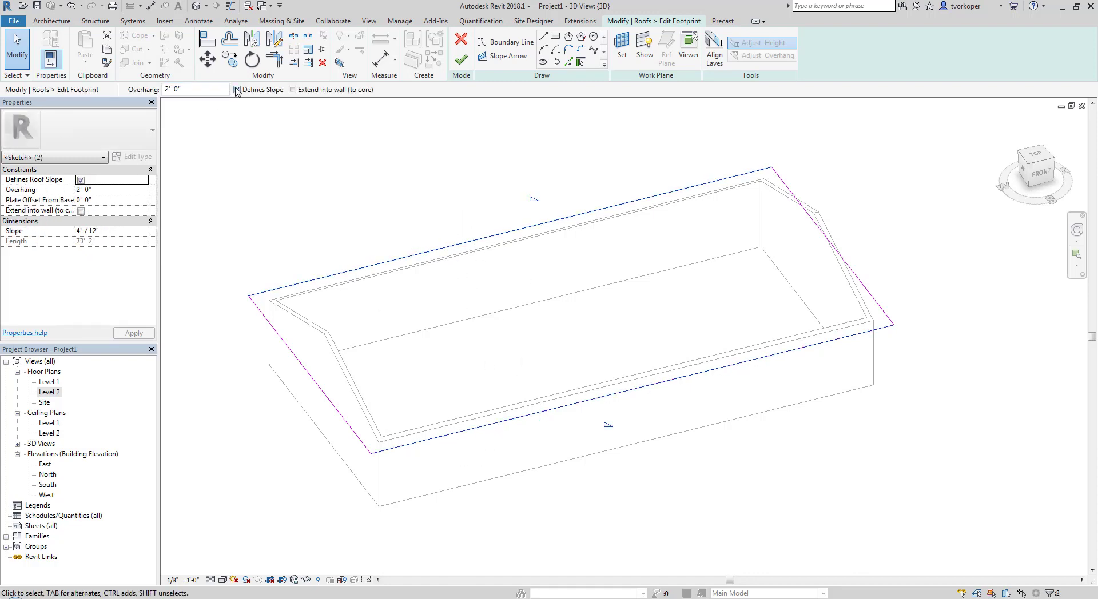
left_click(314, 162)
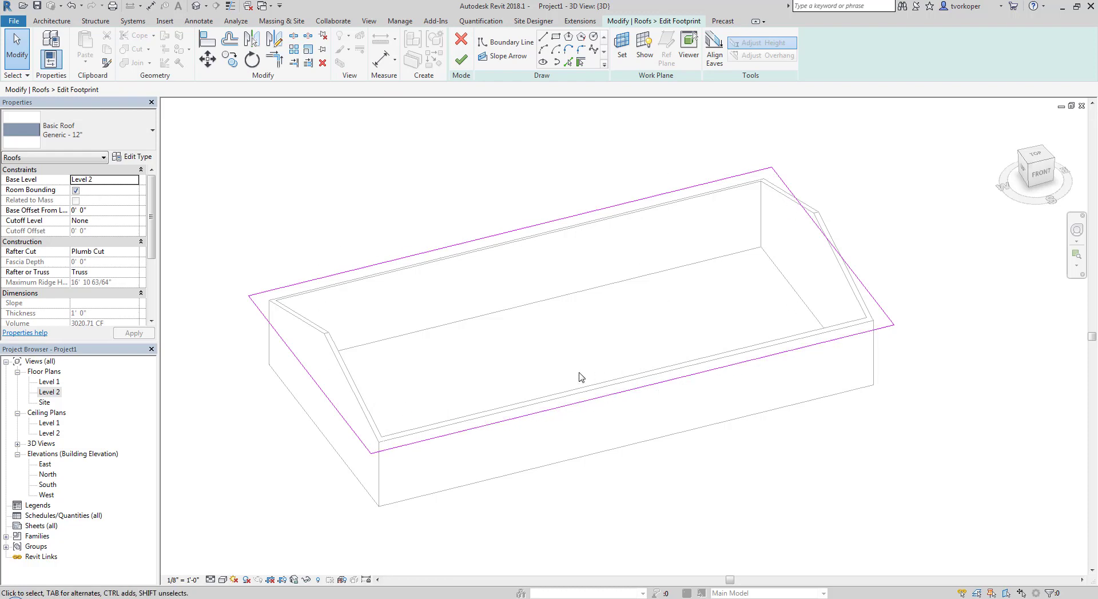
left_click(461, 59)
left_click(422, 164)
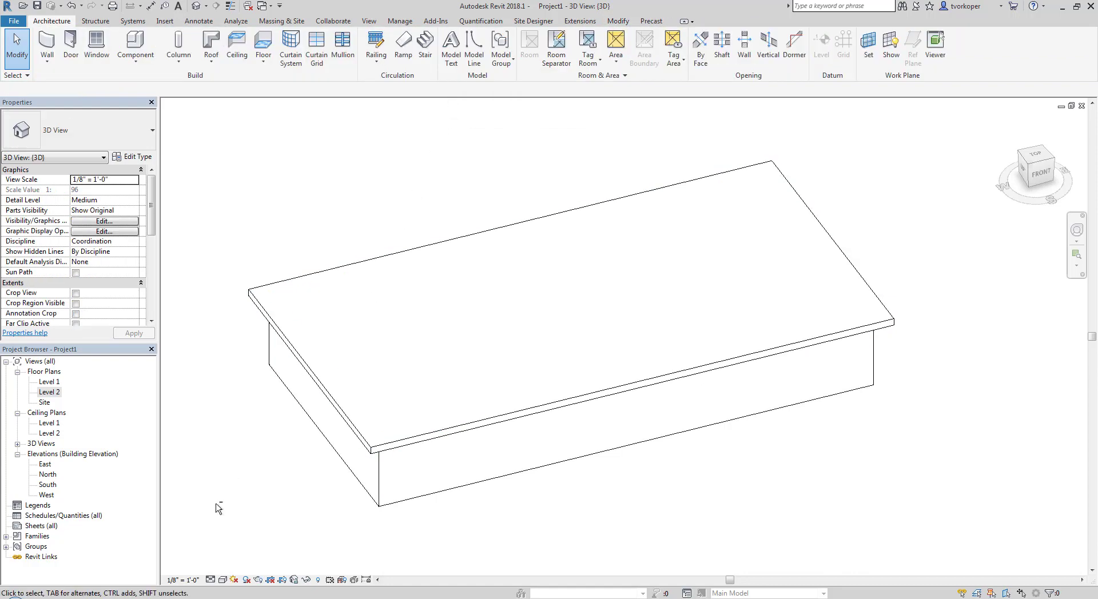
Step: Edit the flat roof's footprint, make all four boundary lines slope-defining, and finish the sketch
middle_click_drag(320, 400, 230, 494, "shift")
left_click(365, 266)
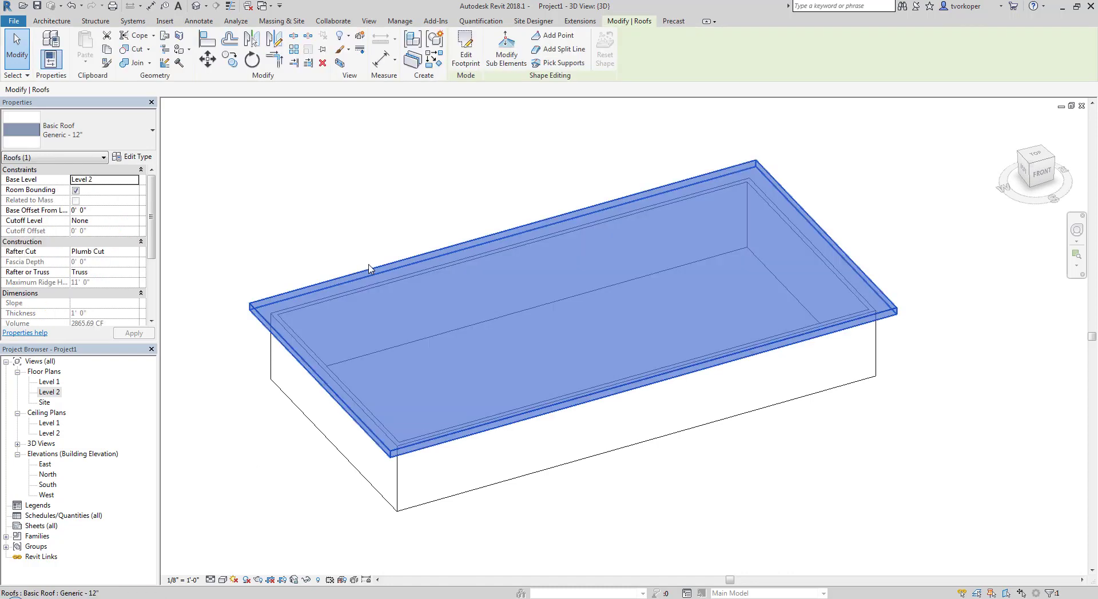
left_click(466, 60)
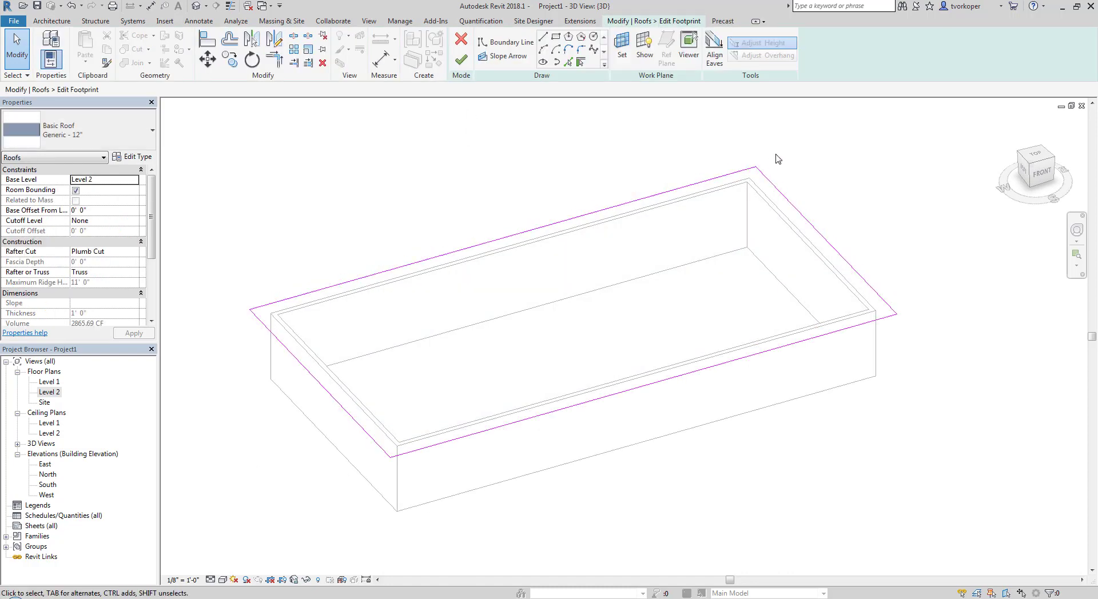
left_click_drag(778, 152, 343, 484)
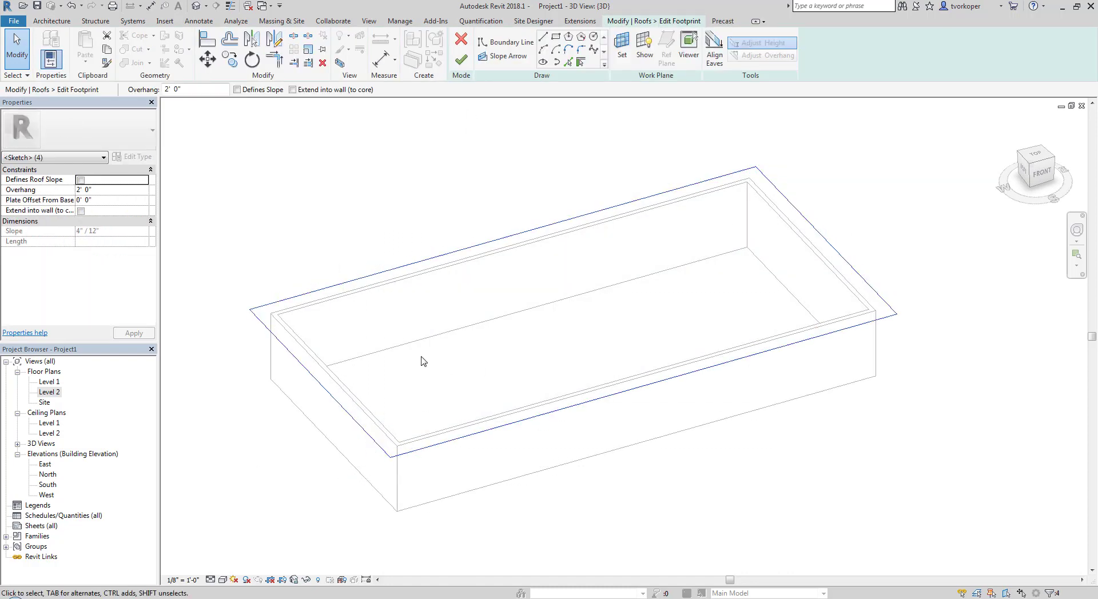
left_click(237, 90)
left_click(379, 183)
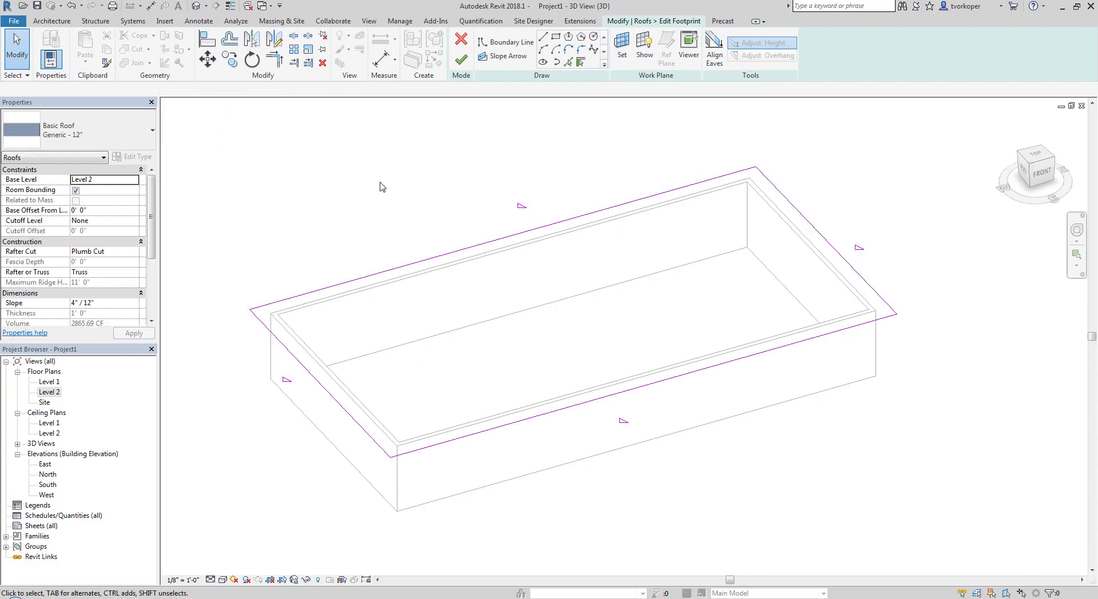
left_click(461, 59)
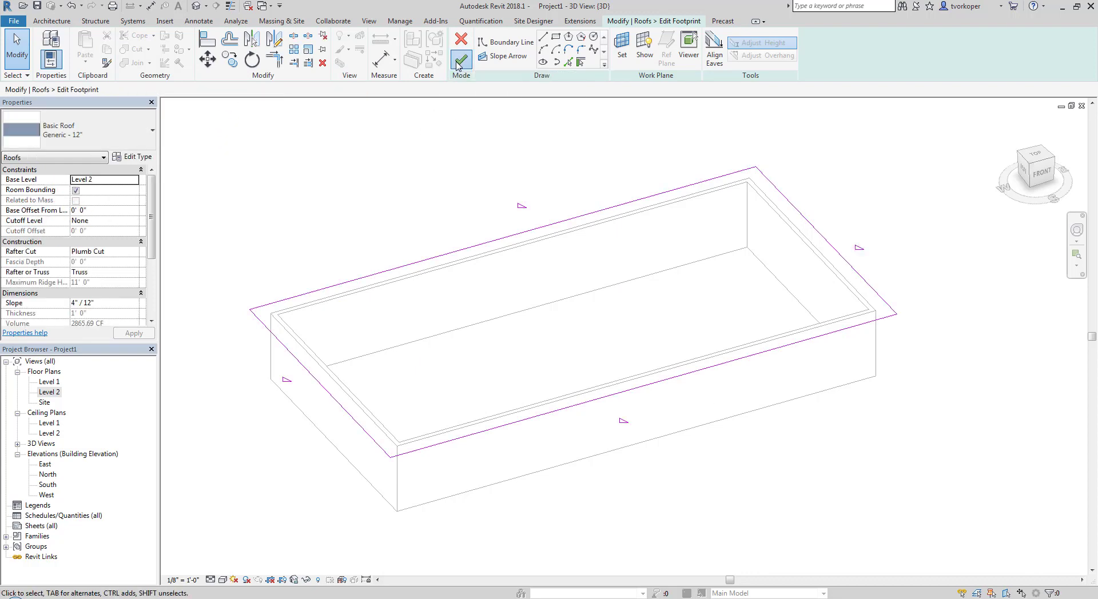
left_click(431, 170)
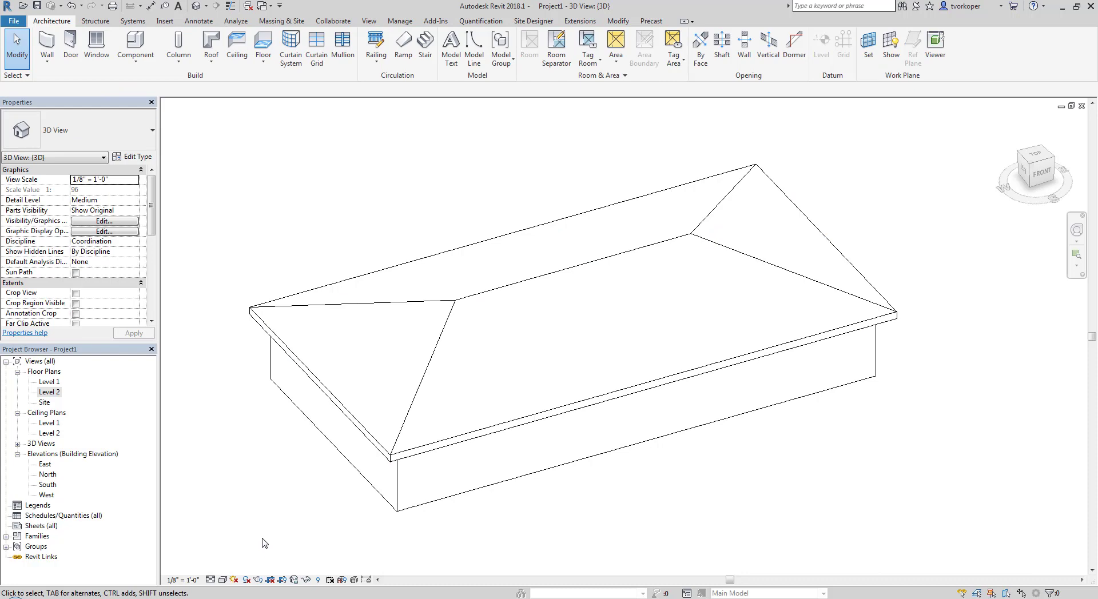
Step: Reopen the hip roof's footprint, turn off the slope definition on both short end lines, and finish the sketch
middle_click_drag(264, 543, 297, 515, "shift")
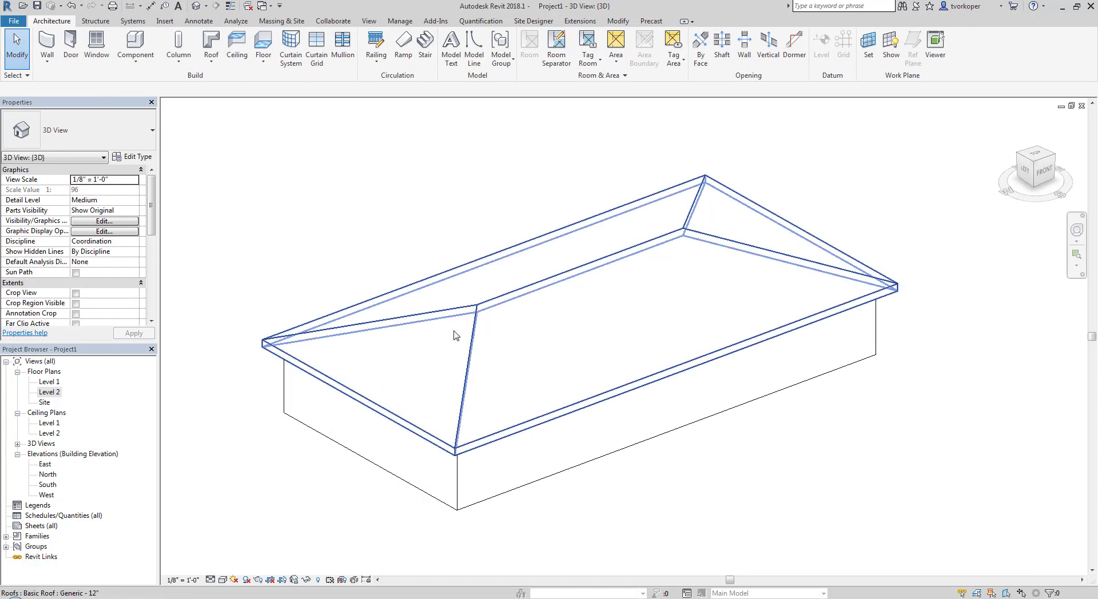
left_click(437, 316)
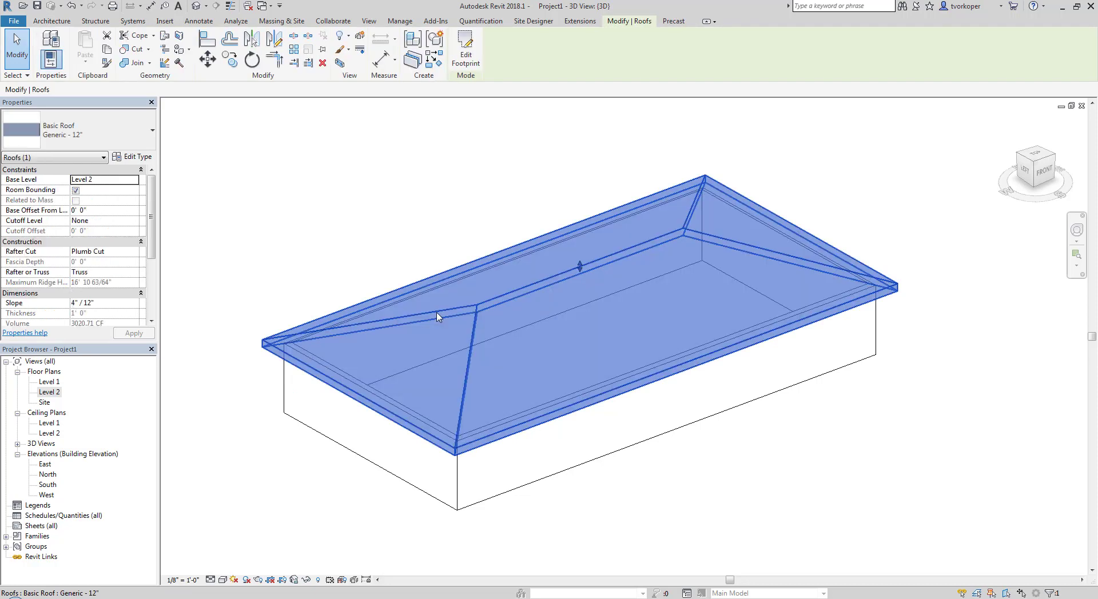
left_click(457, 65)
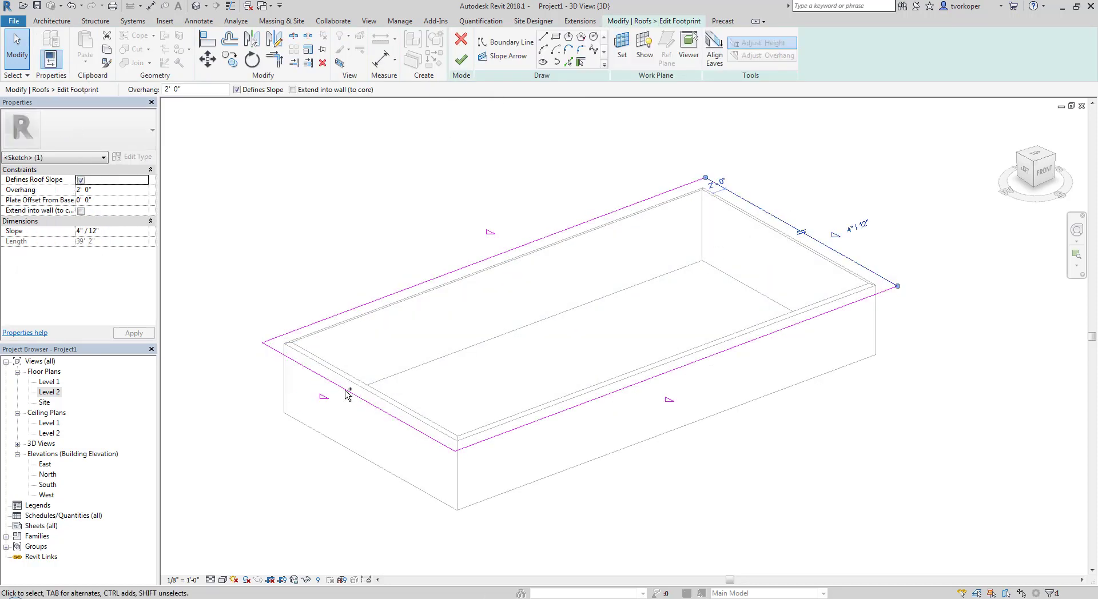
left_click(347, 391, "ctrl")
left_click(237, 90)
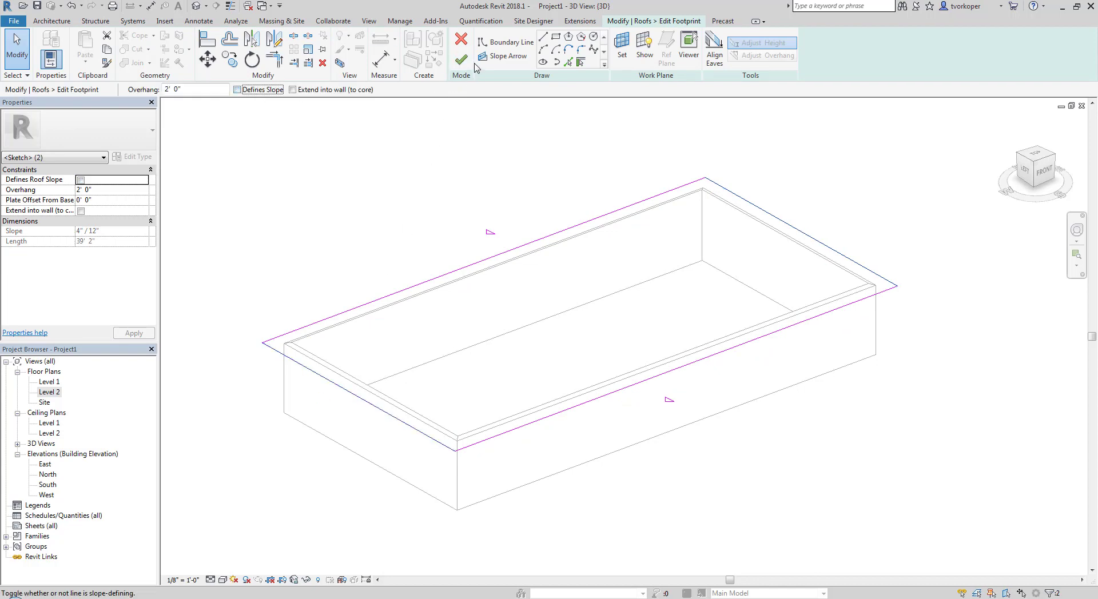
left_click(461, 59)
left_click(403, 187)
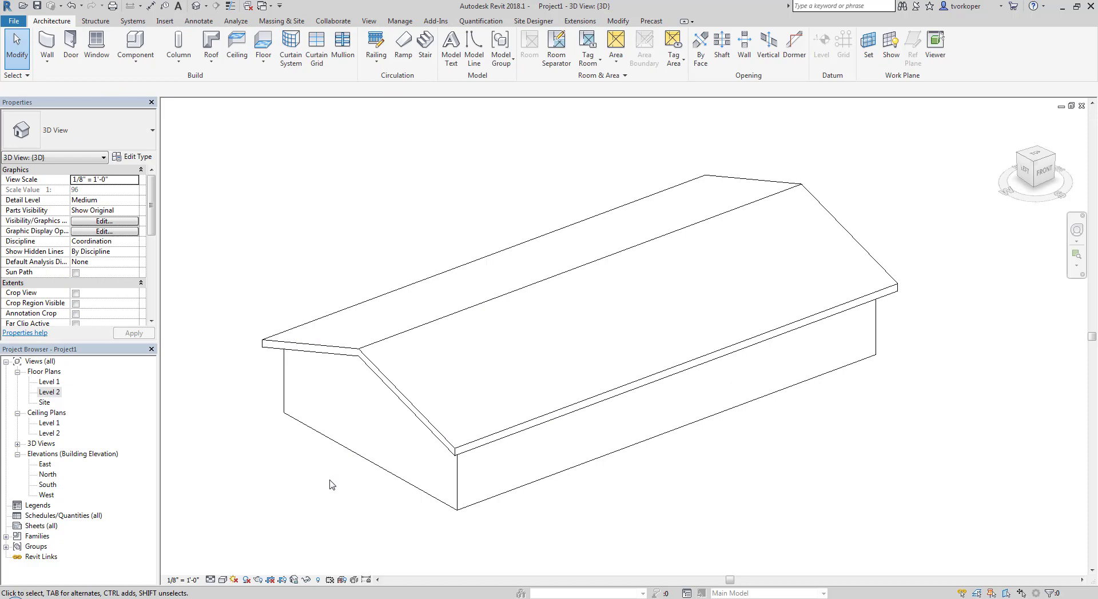
Step: Edit the gable roof's footprint, make only the short west end line slope-defining again, and finish the sketch
middle_click_drag(330, 488, 362, 450, "shift")
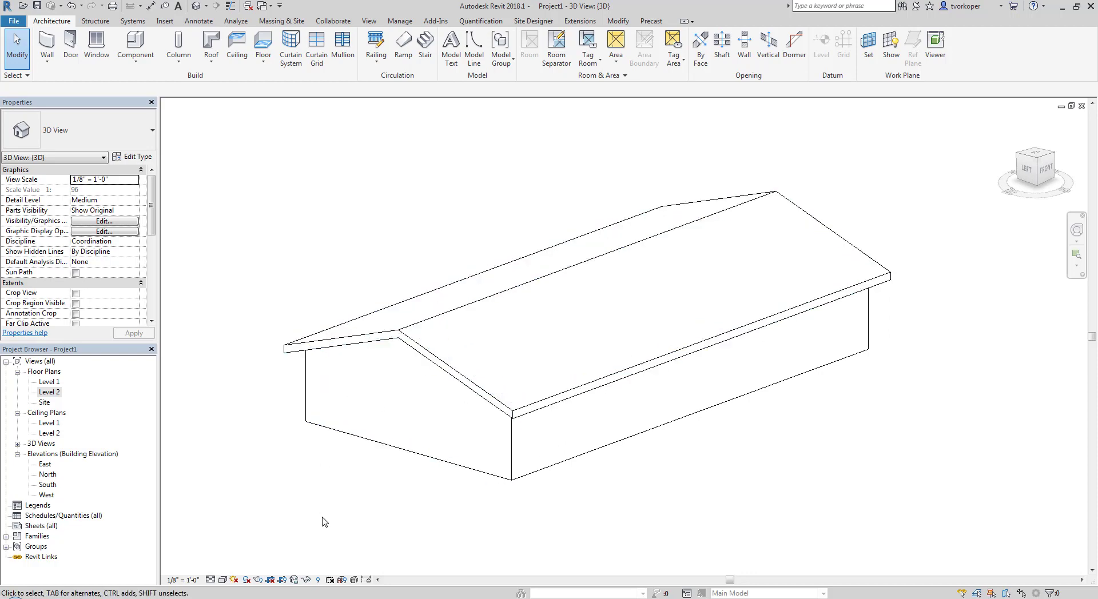
middle_click_drag(322, 518, 363, 549, "shift")
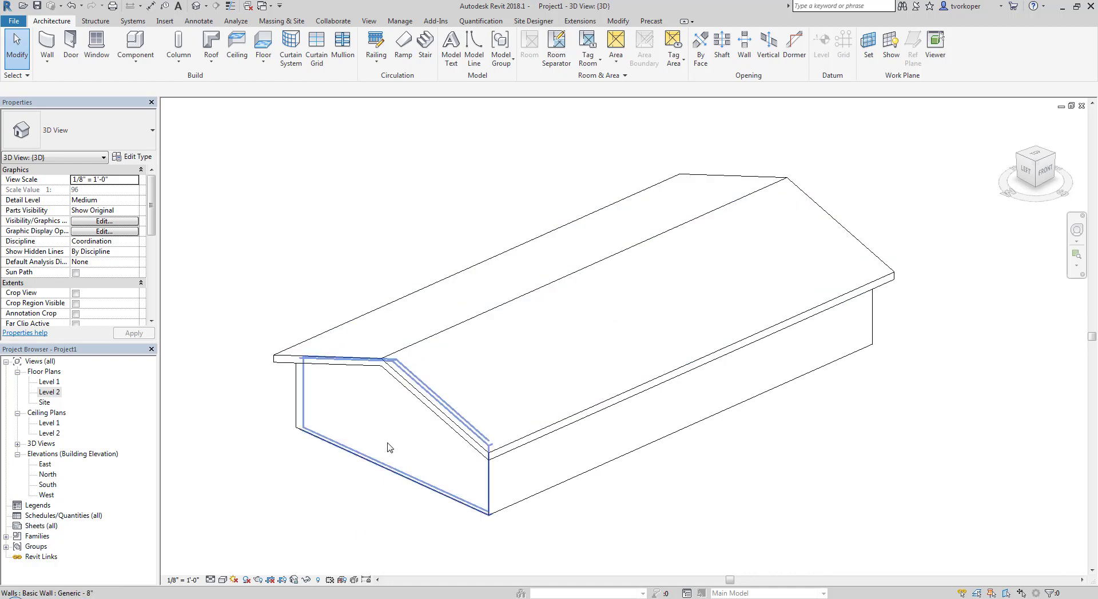
left_click(419, 359)
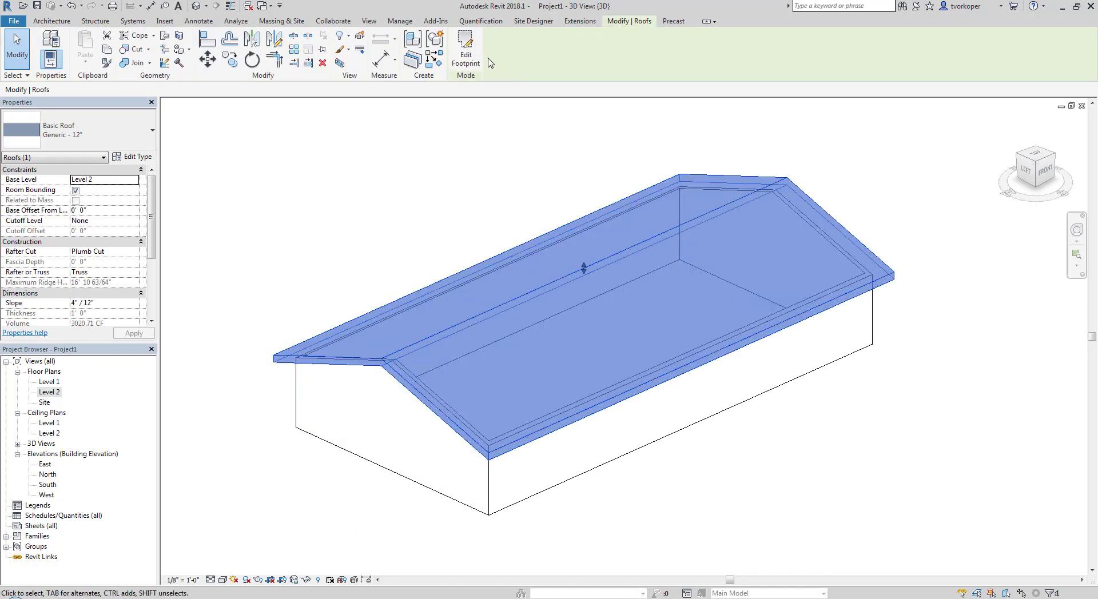
left_click(466, 49)
left_click(399, 414)
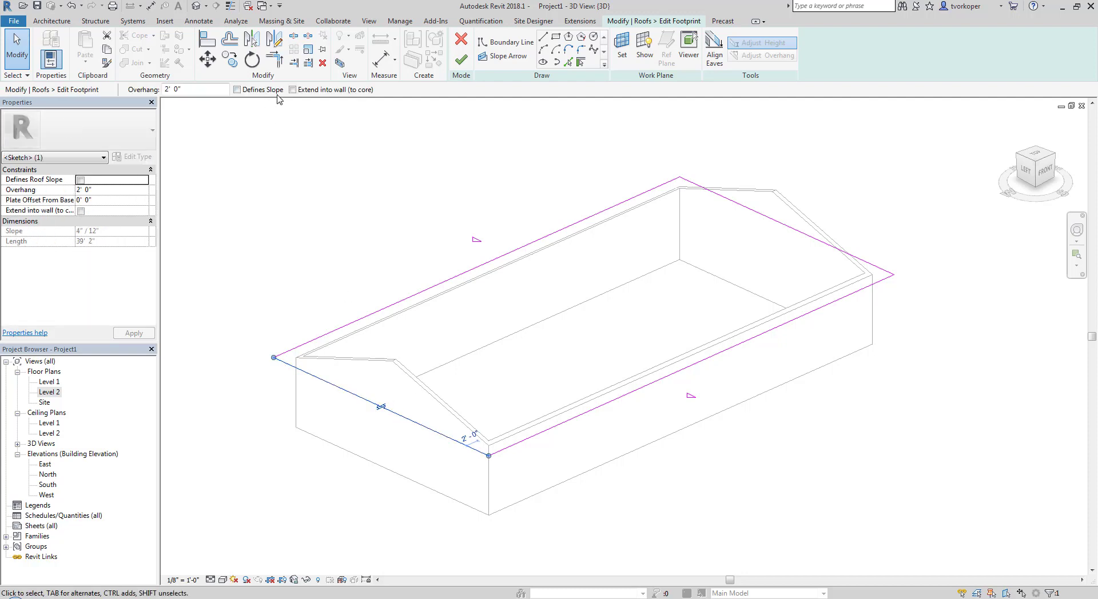
left_click(461, 59)
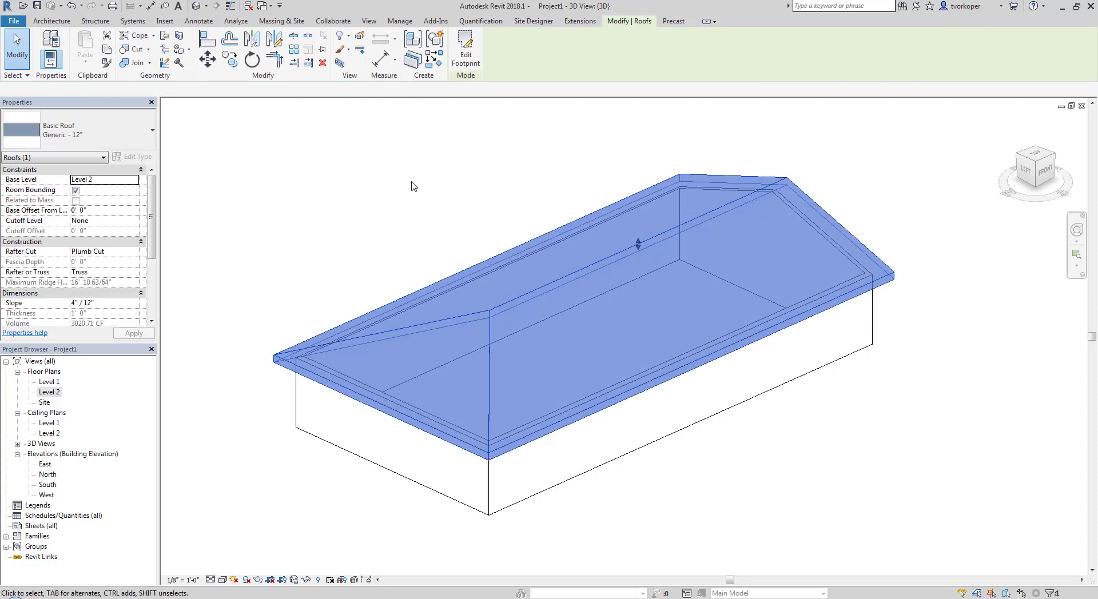
left_click(410, 184)
Step: Delete the whole roof and open the Level 2 floor plan to show the bare wall outline
middle_click_drag(386, 447, 345, 368, "shift")
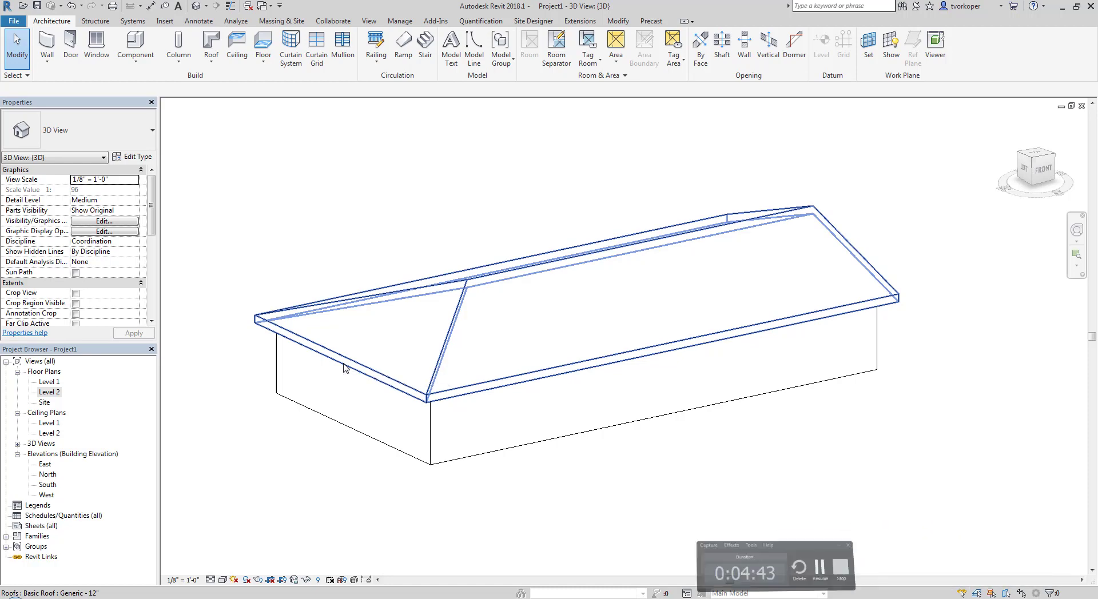
left_click(352, 301)
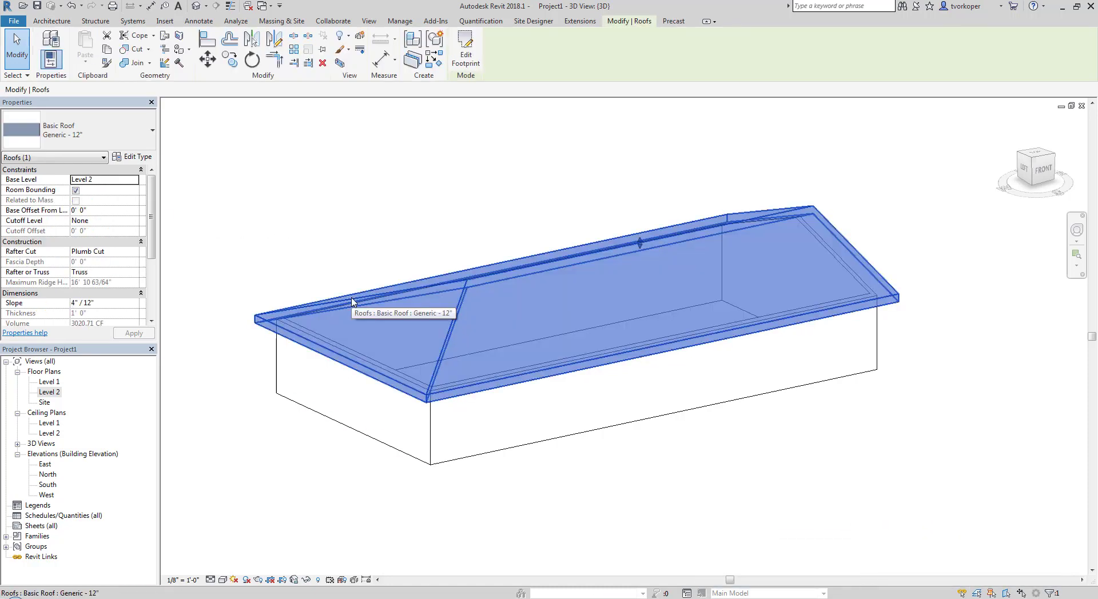
key("Delete")
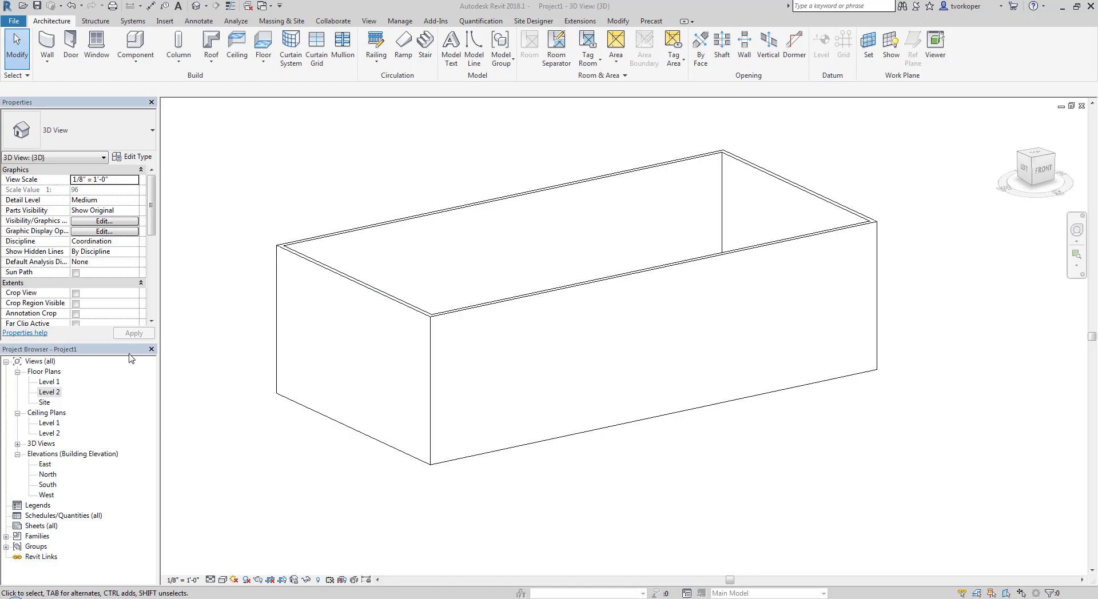
double_click(50, 382)
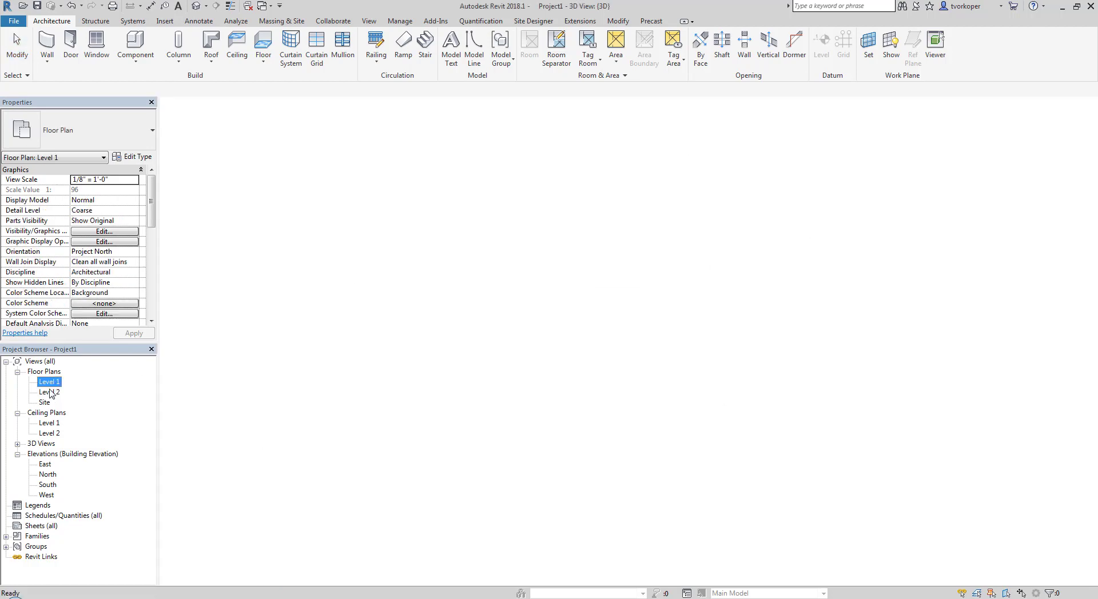
double_click(49, 392)
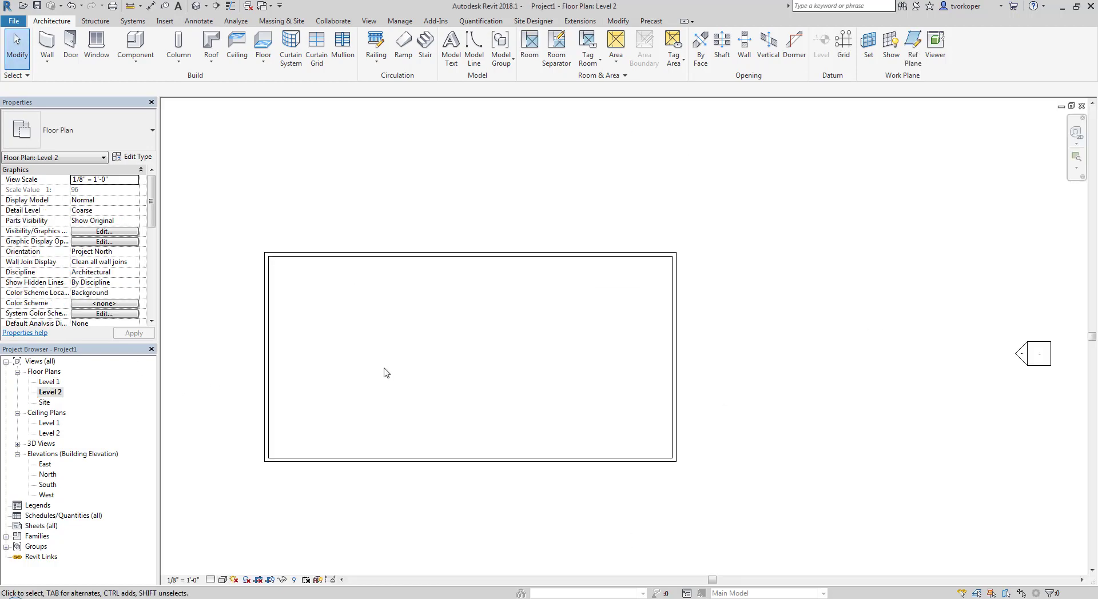
middle_click_drag(399, 364, 483, 363)
scroll(501, 358, "down", 2)
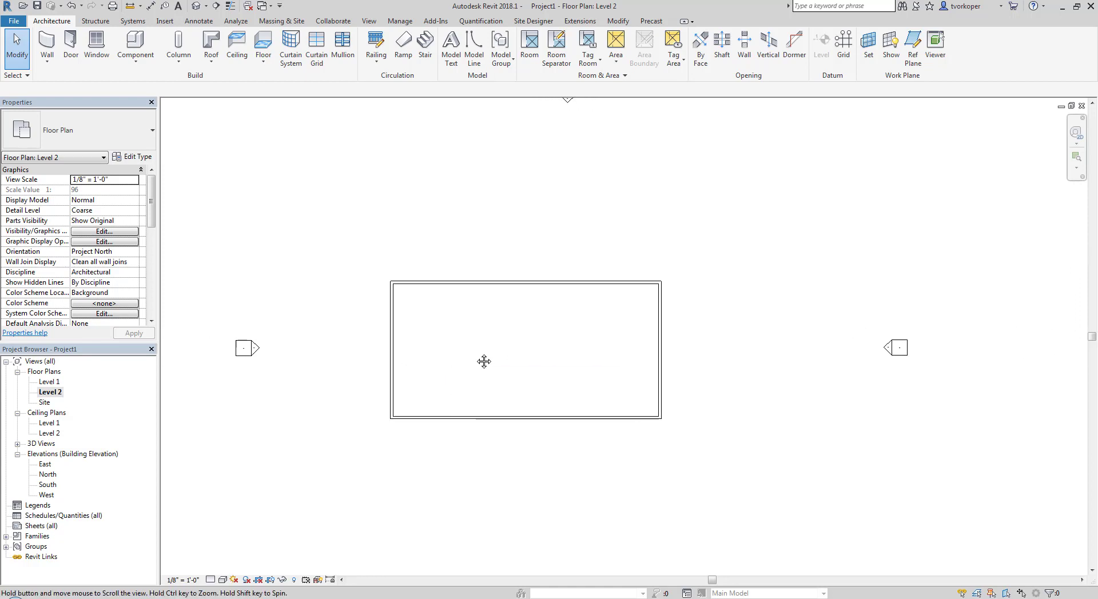
scroll(480, 360, "down", 1)
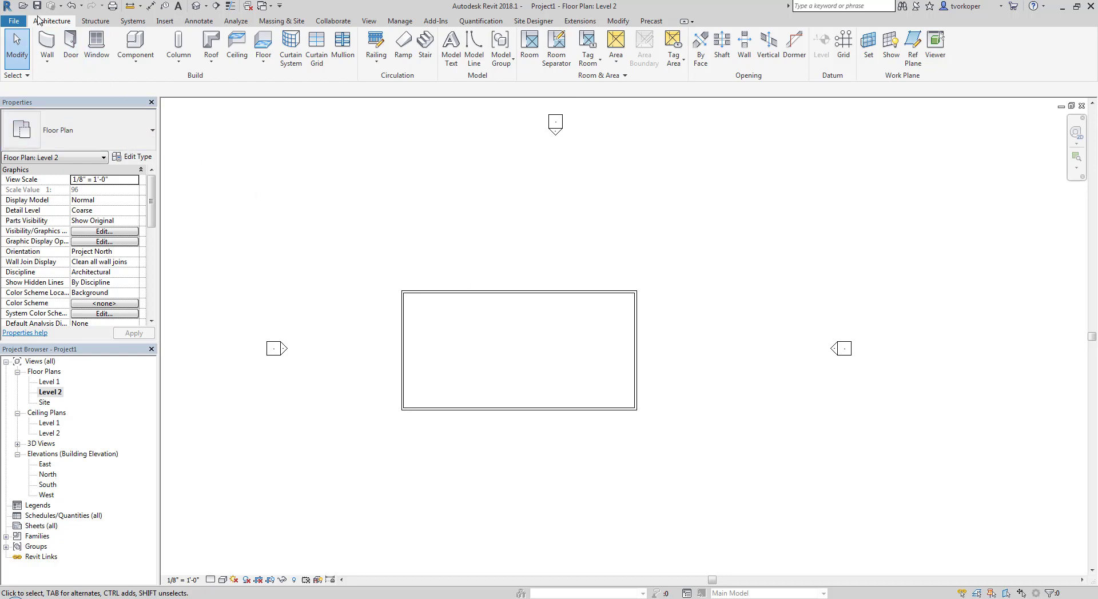
Step: Start a roof by footprint on Level 2 and pick the north, east and south walls as slope-defining boundaries with a 2' overhang
left_click(211, 41)
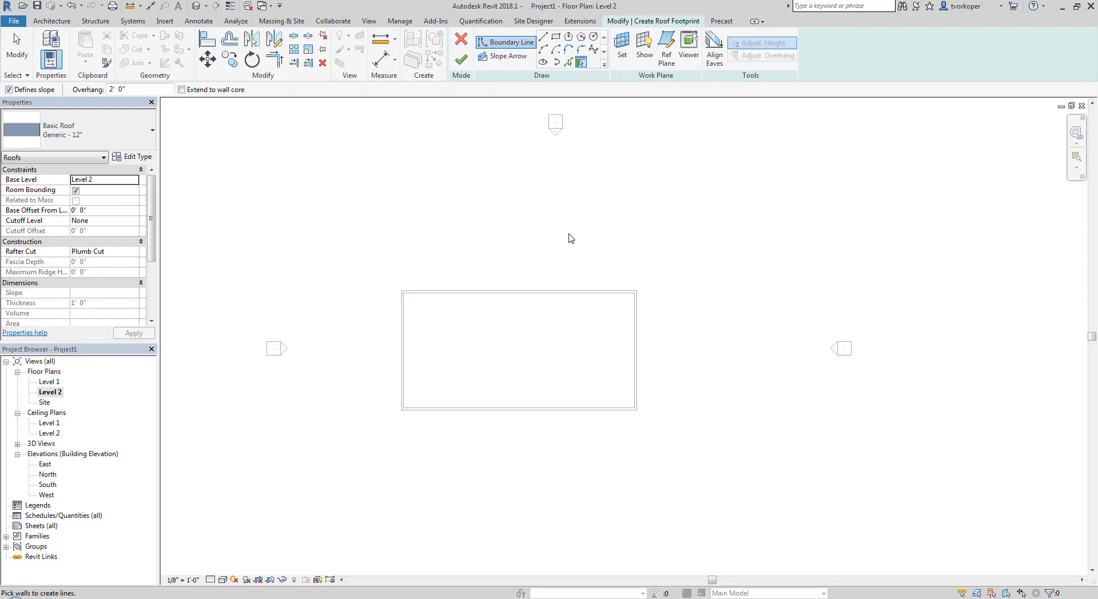
left_click(560, 294)
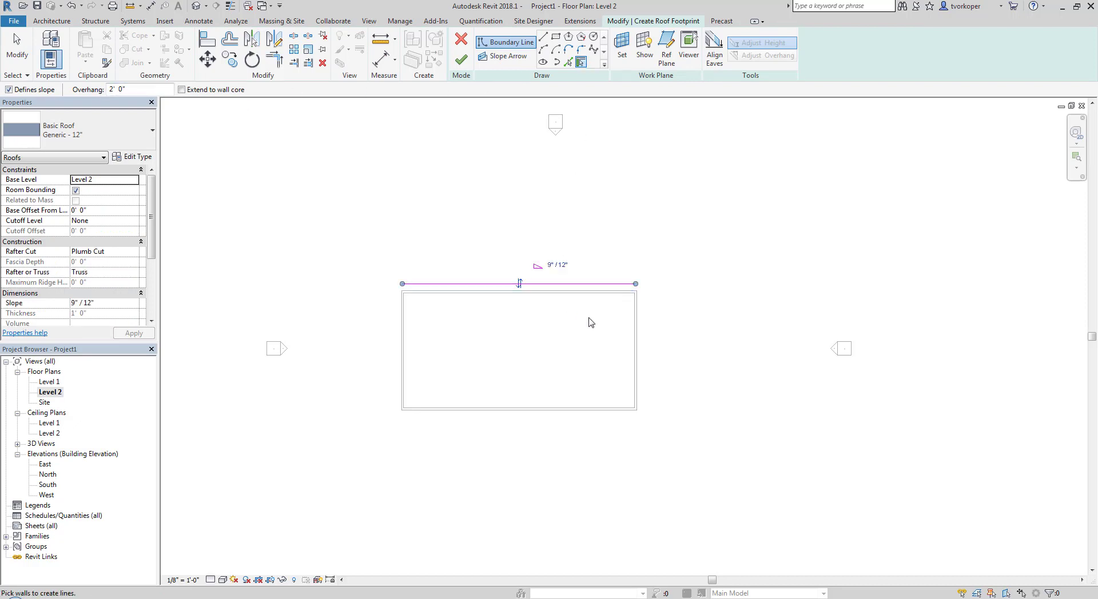
left_click(635, 331)
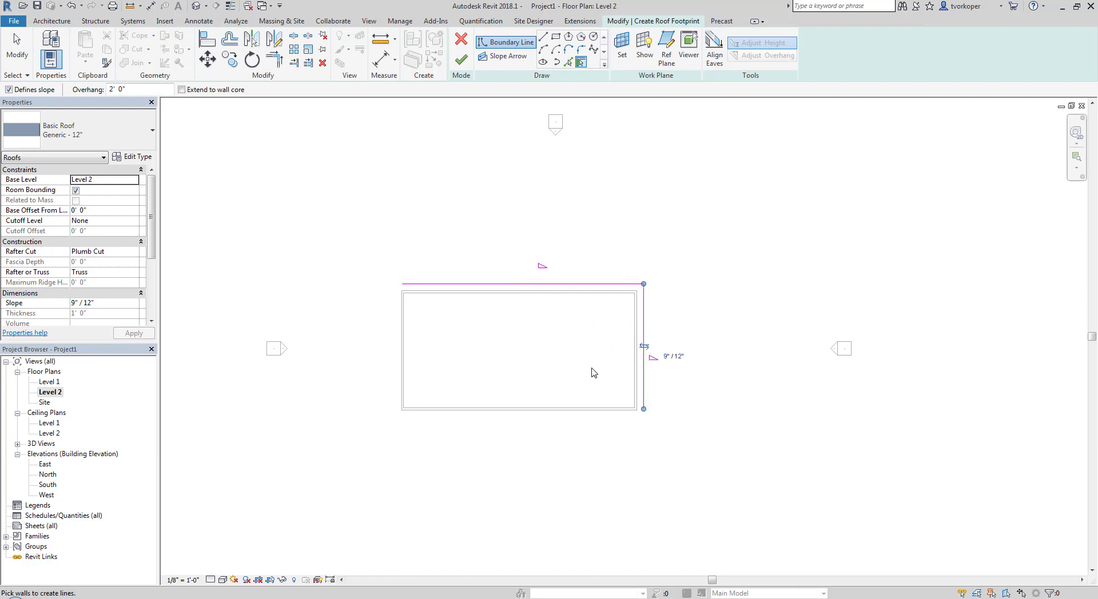
left_click(573, 408)
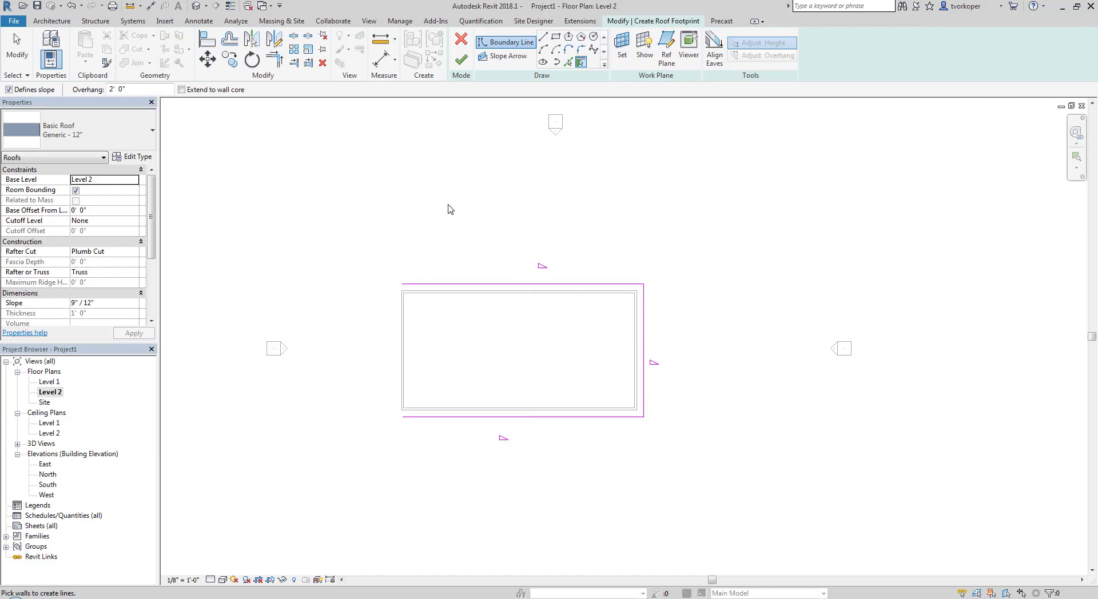
Step: Draw the west boundary line along the west wall from its south to its north corner with a 2' offset
left_click(543, 37)
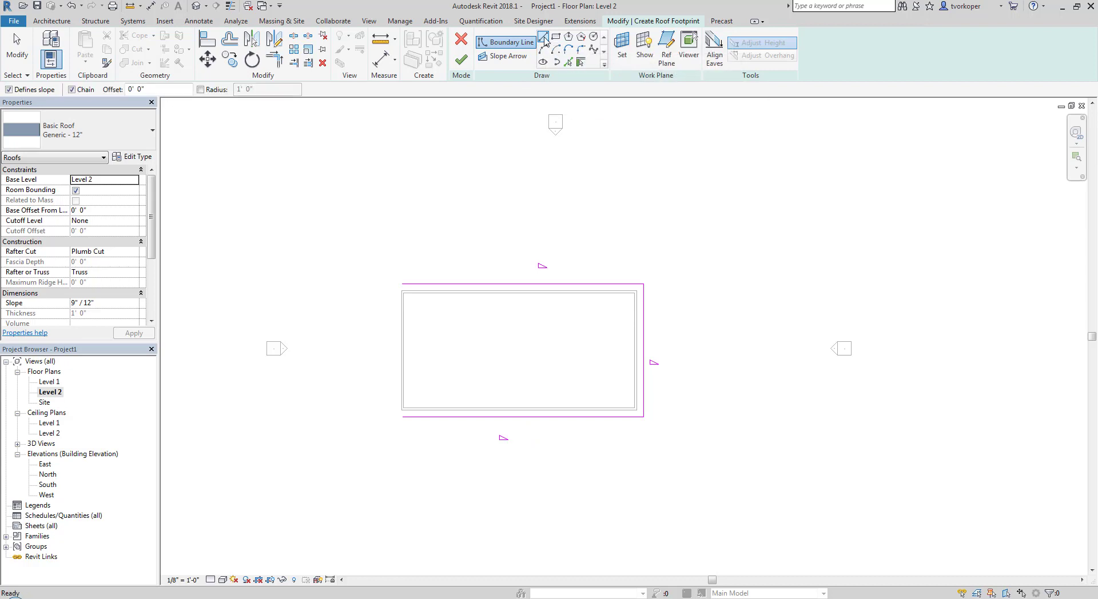
left_click_drag(169, 89, 127, 91)
type("2")
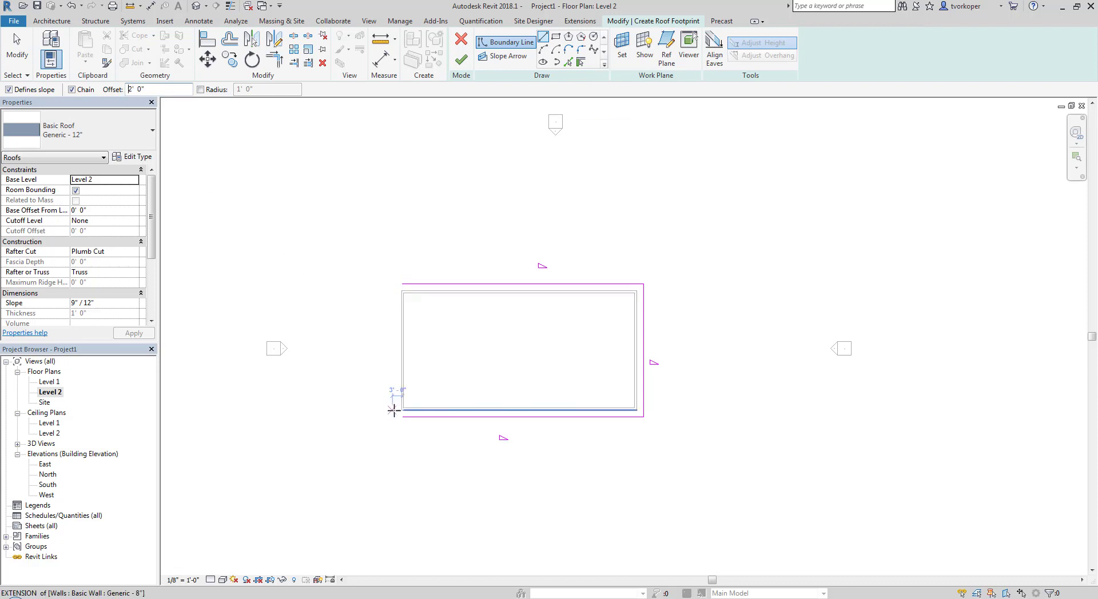
left_click(400, 410)
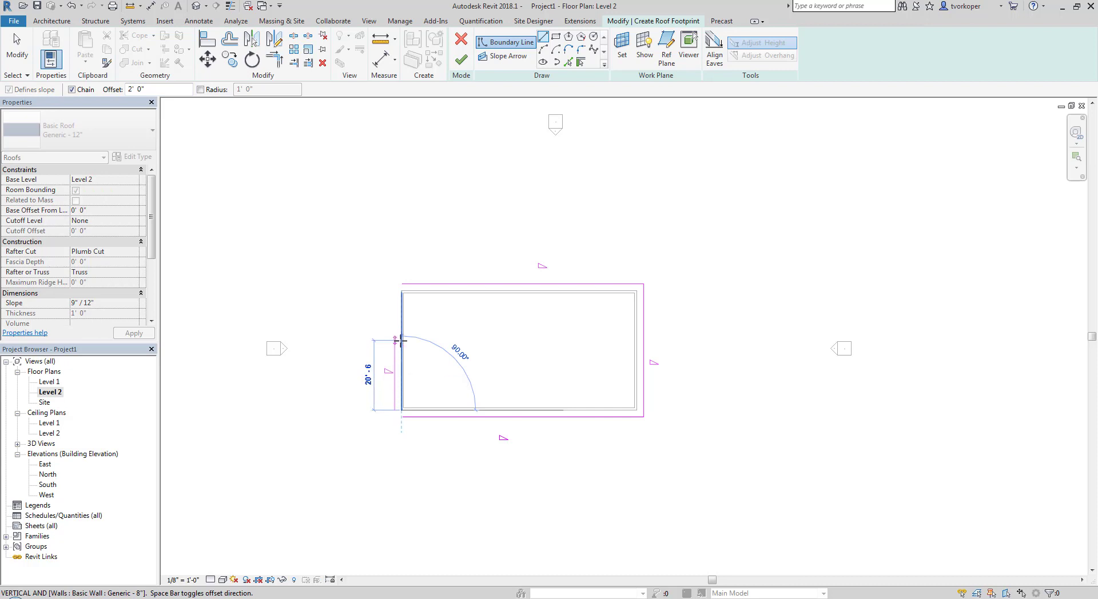
left_click(401, 290)
key("Escape")
key("Escape")
Step: Trim the west boundary line to corners with the north and south boundary lines to close the roof outline
key("t")
key("r")
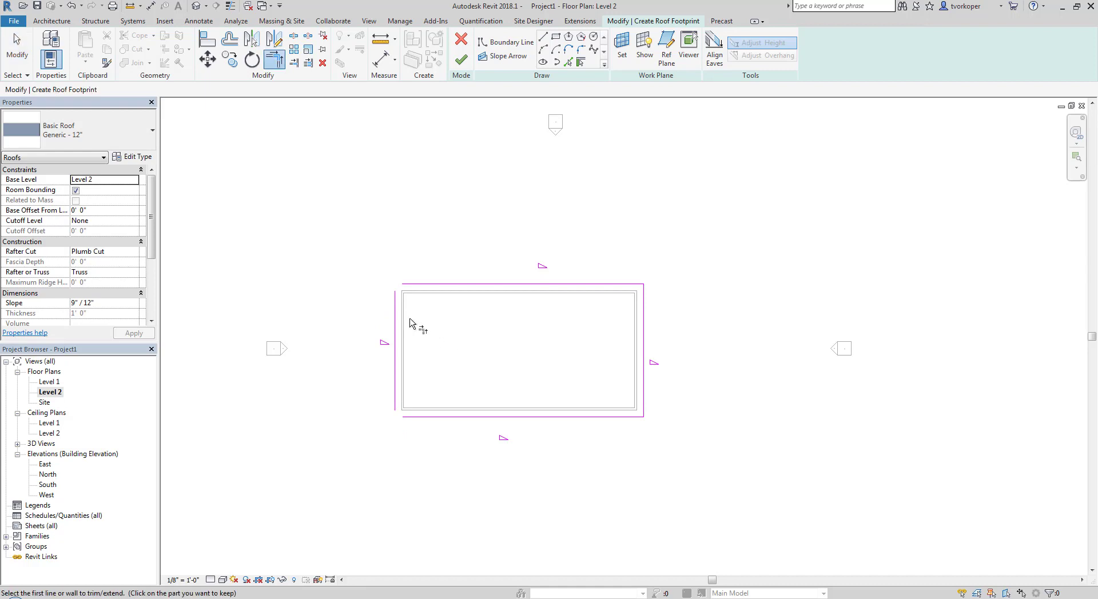
left_click(398, 316)
left_click(408, 285)
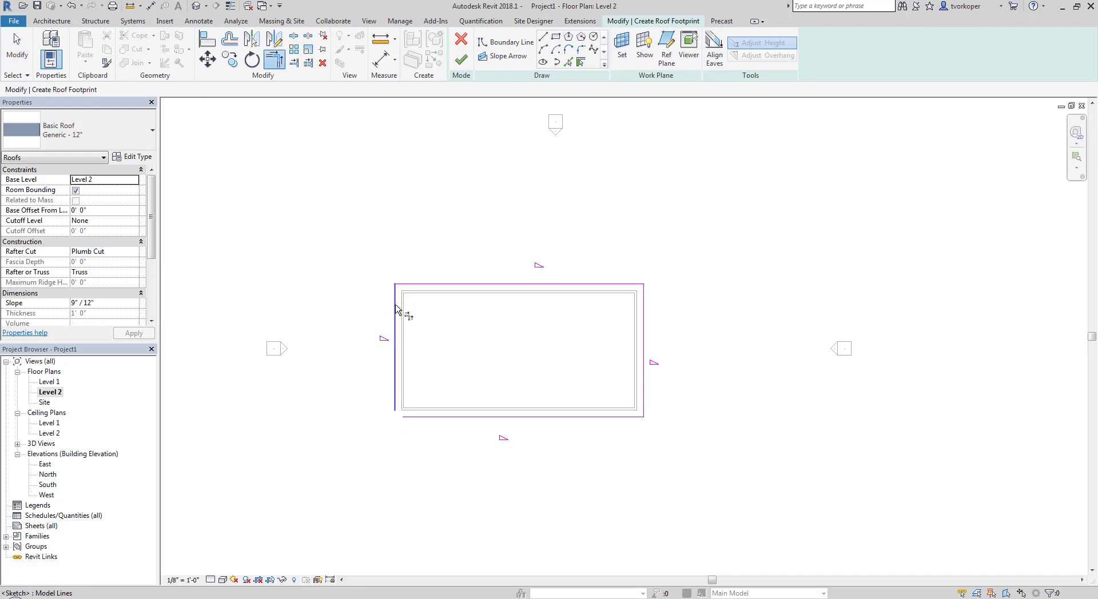
left_click(396, 308)
left_click(408, 418)
key("Escape")
key("Escape")
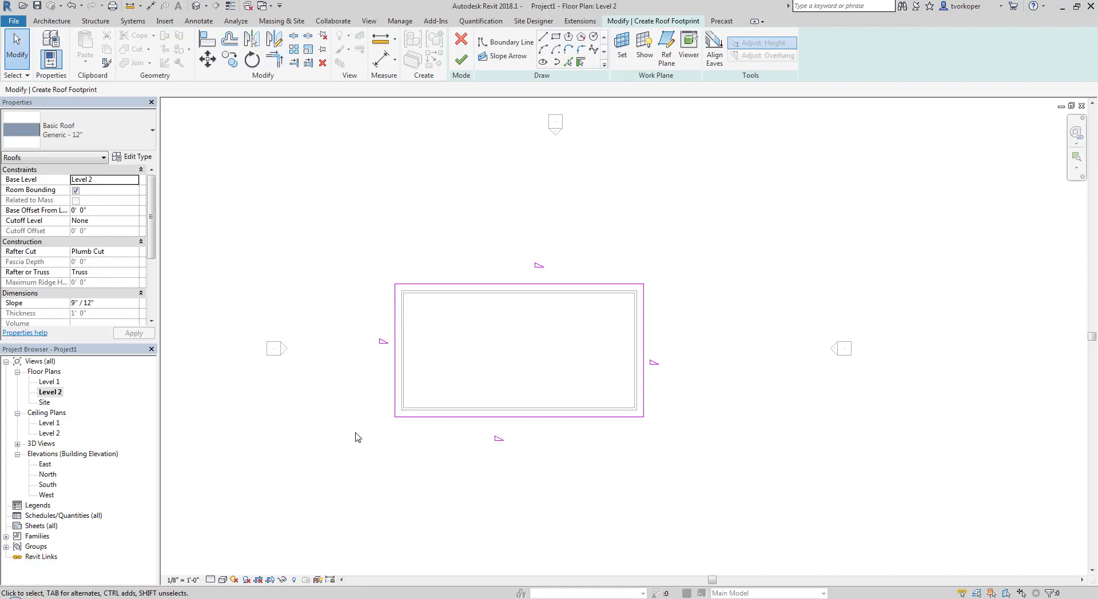
Step: Set the roof slope to 4" / 12", finish the footprint, and attach the highlighted walls to the roof
left_click(75, 303)
type("4")
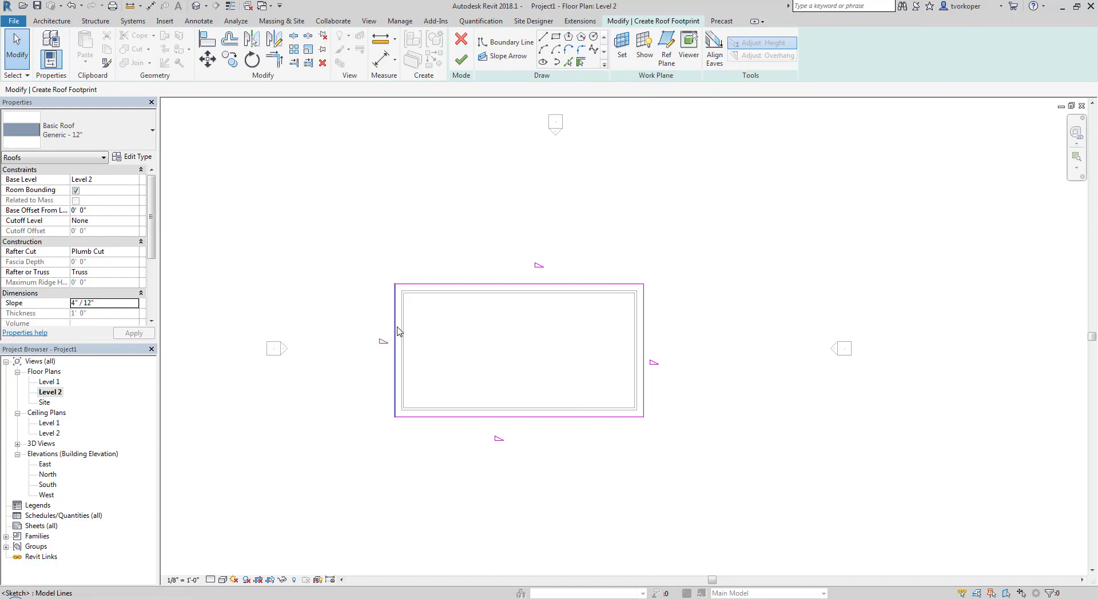
left_click(461, 58)
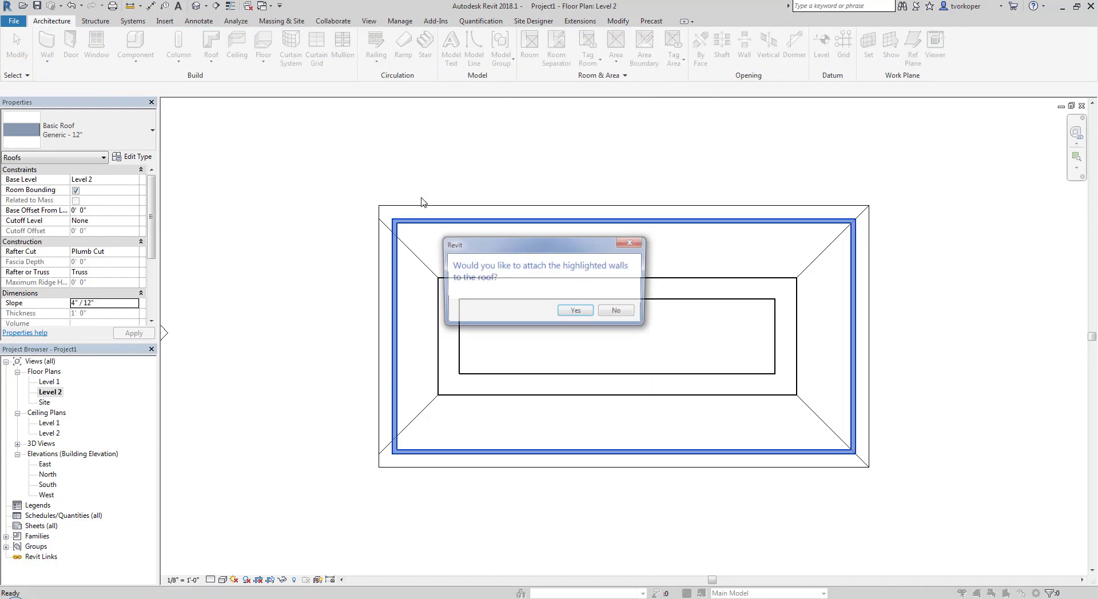
left_click(572, 311)
left_click(343, 235)
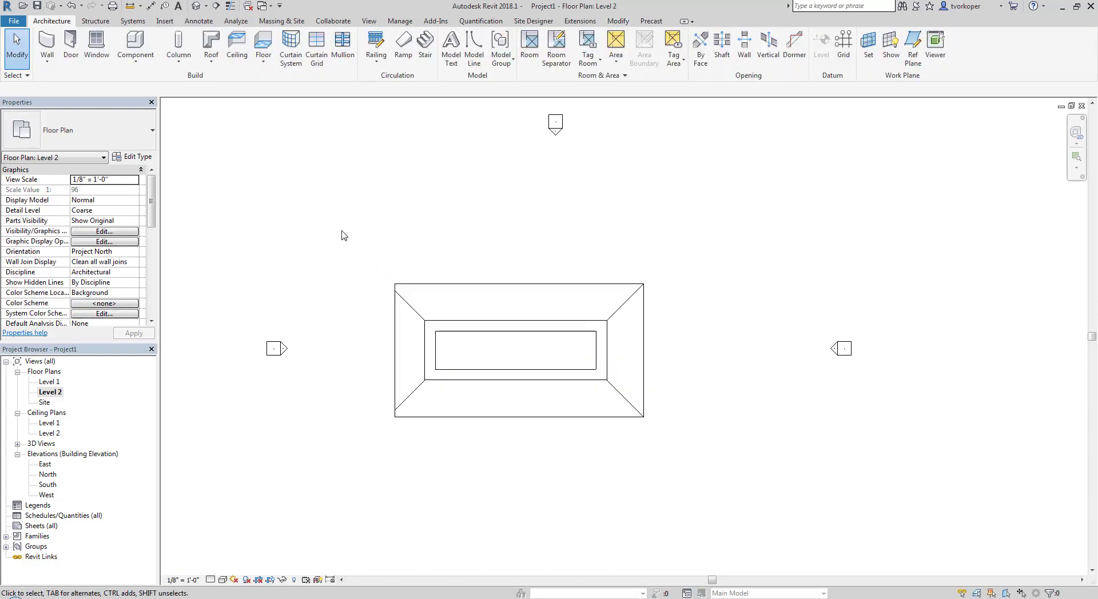
Step: Examine how the roof edges meet at the corners in plan and in the 3D view
scroll(379, 351, "up", 3)
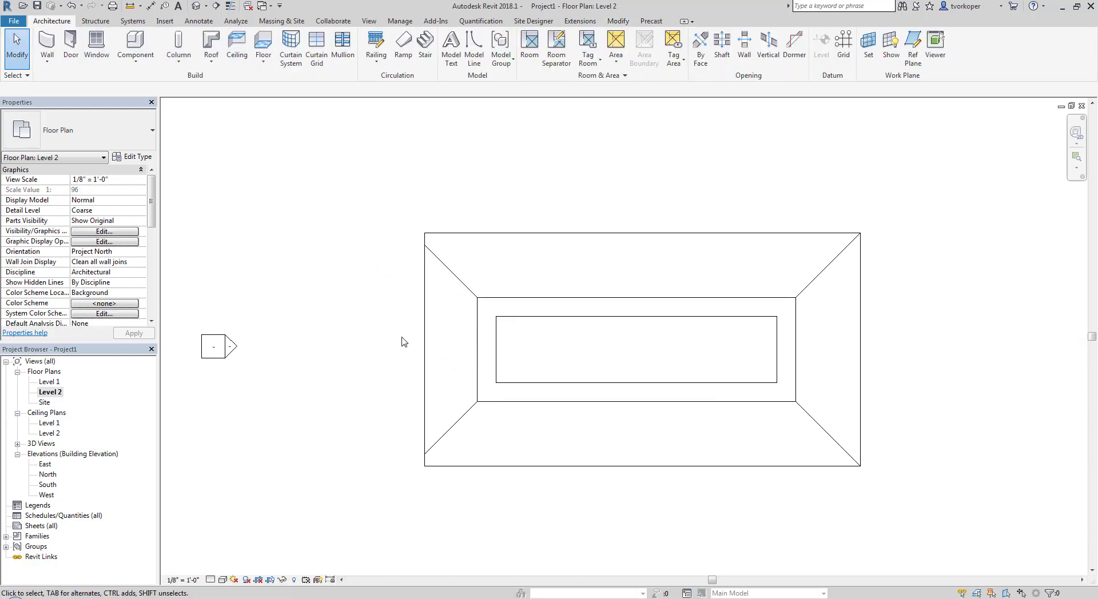
left_click_drag(390, 211, 451, 293)
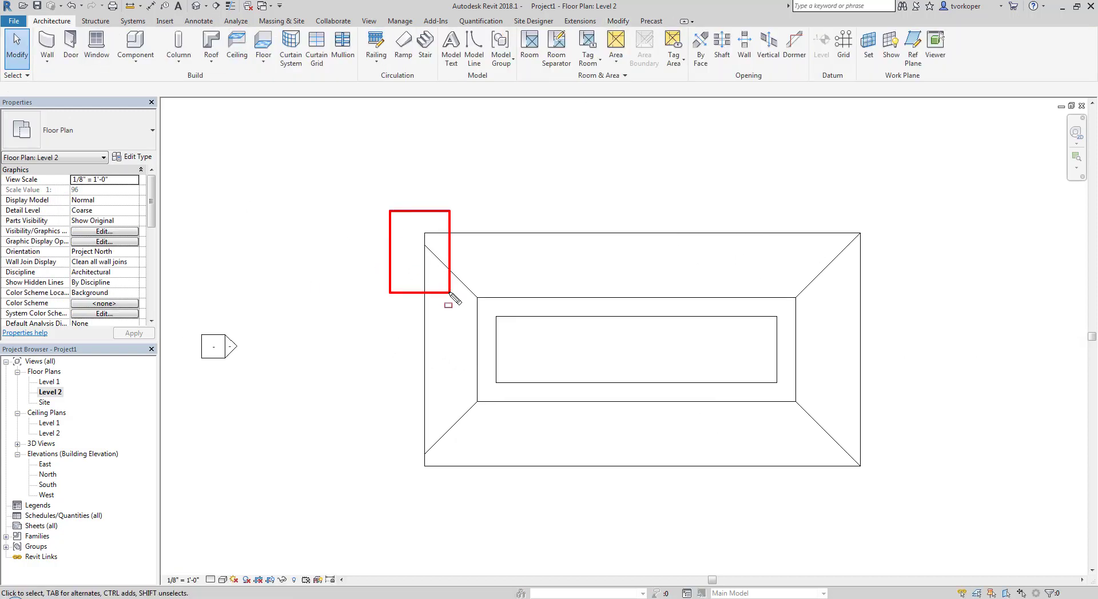
key("Escape")
left_click(196, 7)
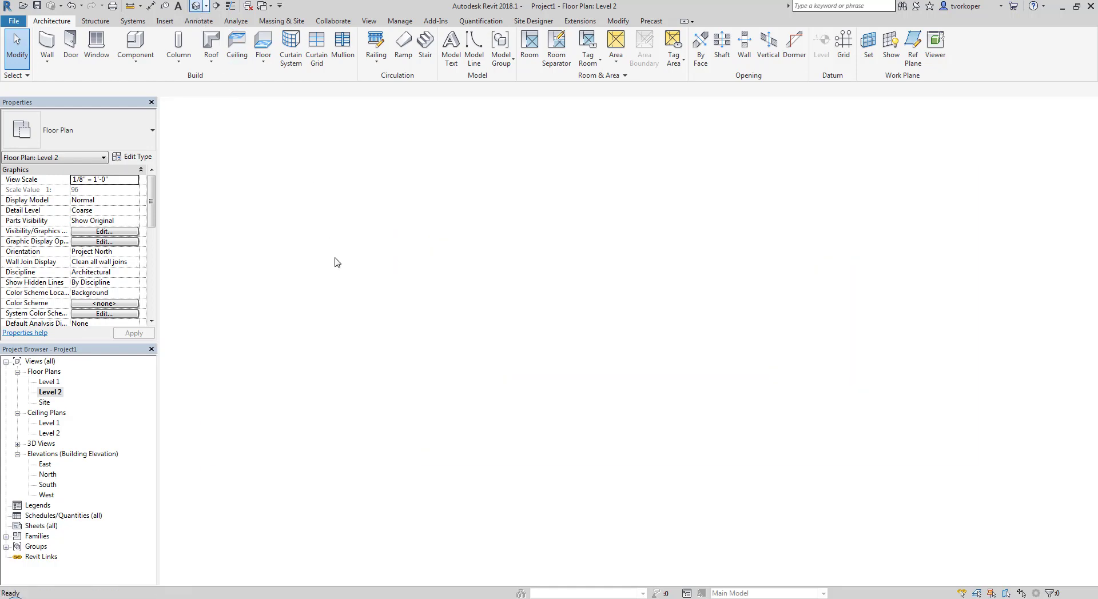
mouse_move(355, 482)
middle_mouse_down("shift")
mouse_move(593, 484)
mouse_move(687, 465)
mouse_move(368, 501)
mouse_move(389, 504)
middle_mouse_up("shift")
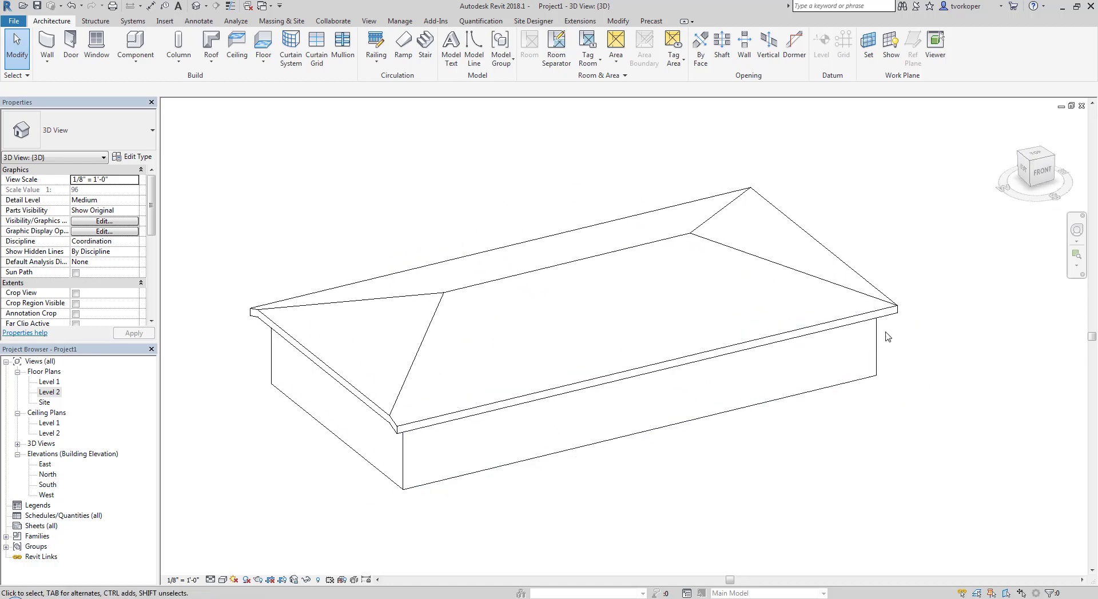
left_click_drag(853, 273, 911, 343, "ctrl")
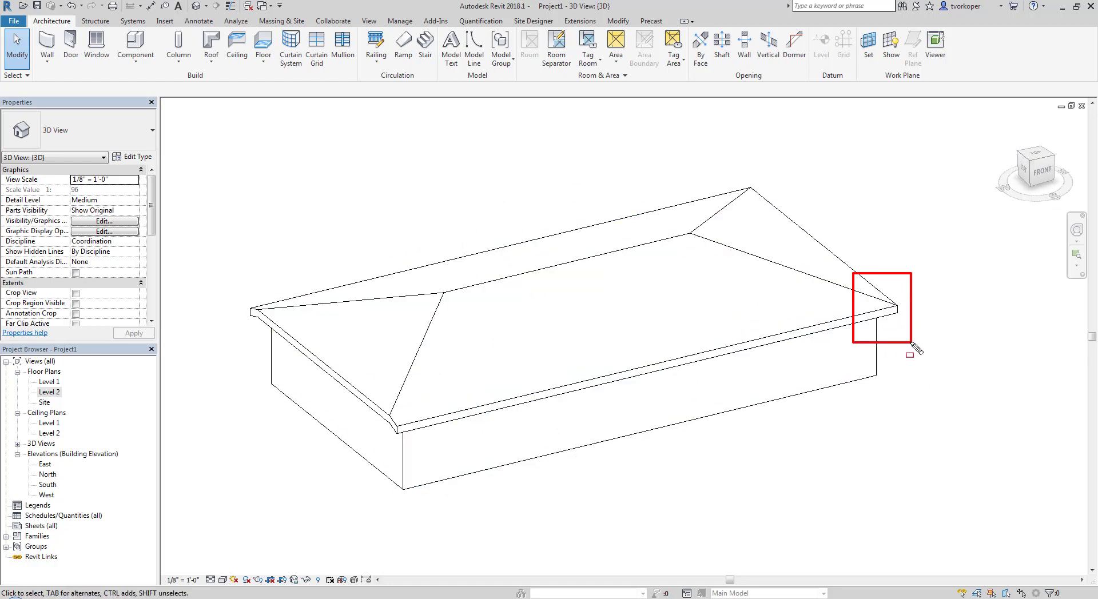
key("e")
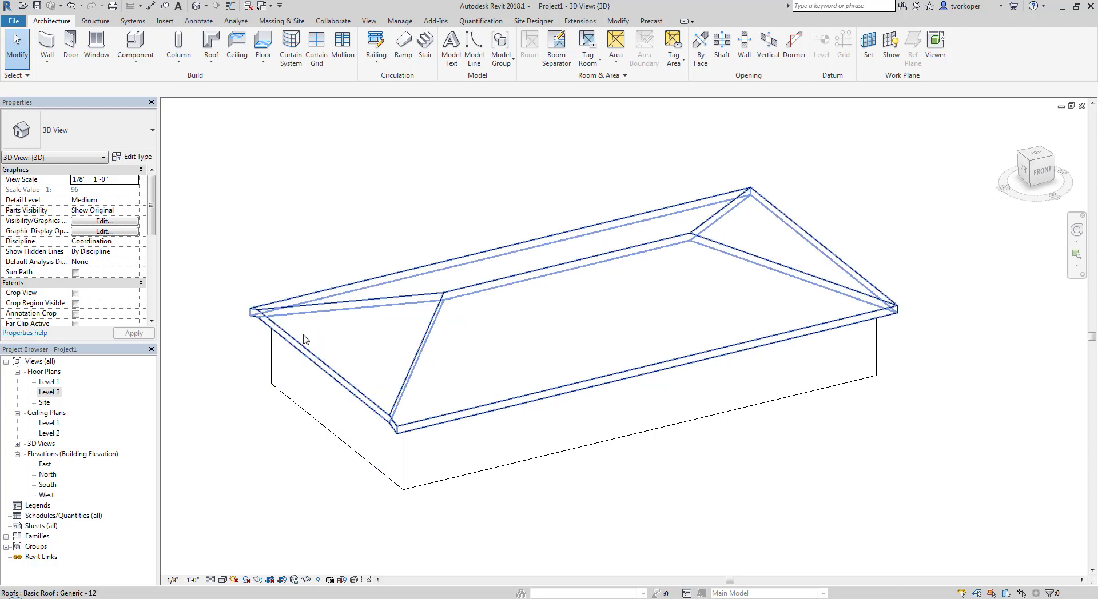
Step: Edit the roof's footprint, use Align Eaves with Adjust Height to match the west eave to the other eaves, and finish the sketch
left_click(330, 313)
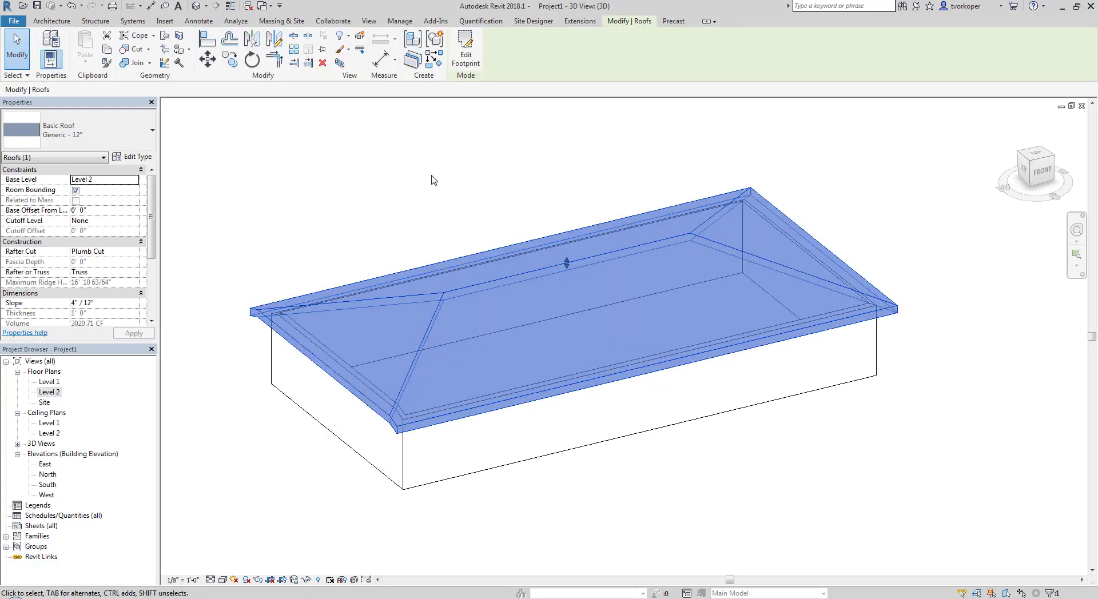
left_click(466, 54)
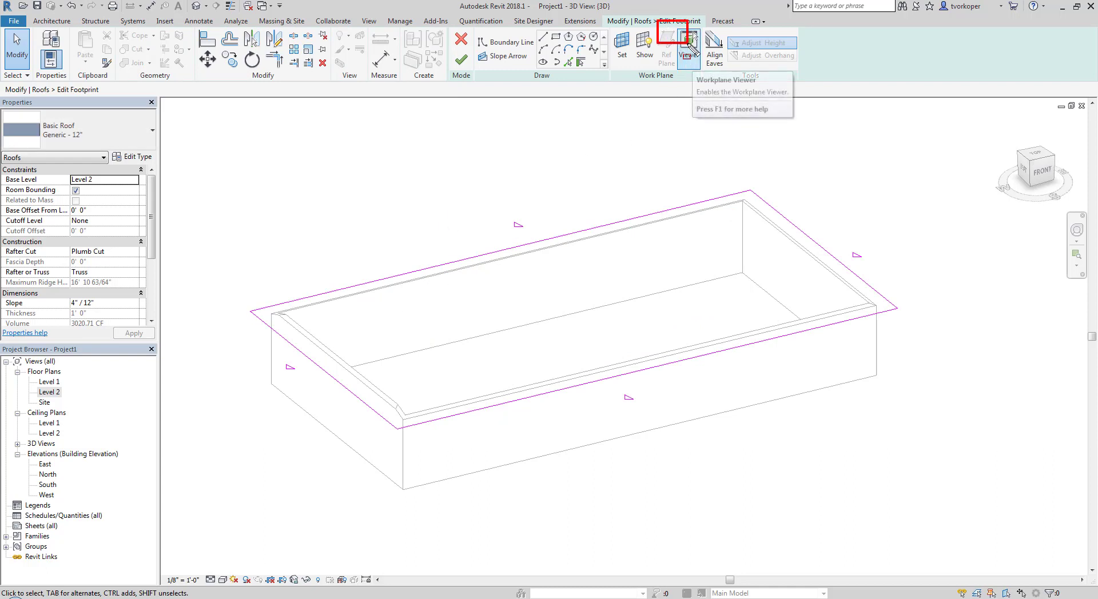
left_click(715, 57)
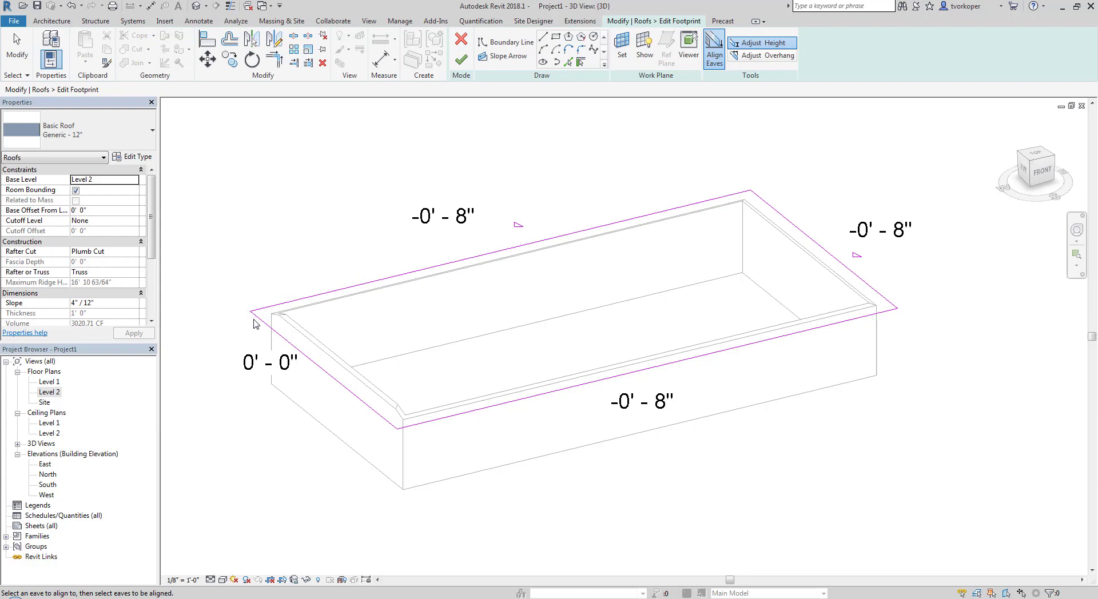
left_click(278, 337)
key("Escape")
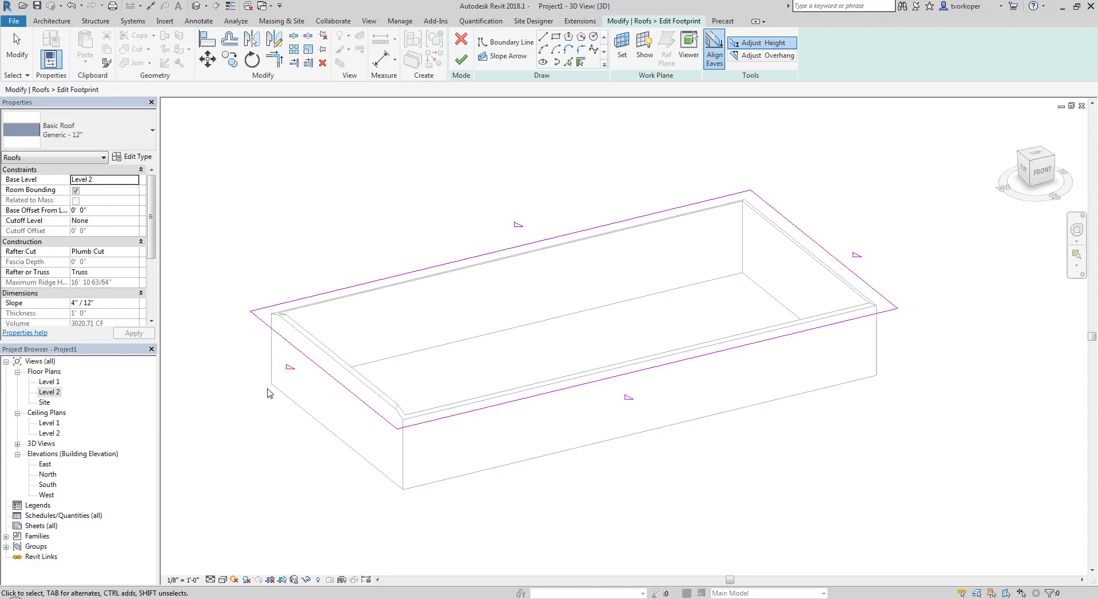
left_click(282, 341)
key("Escape")
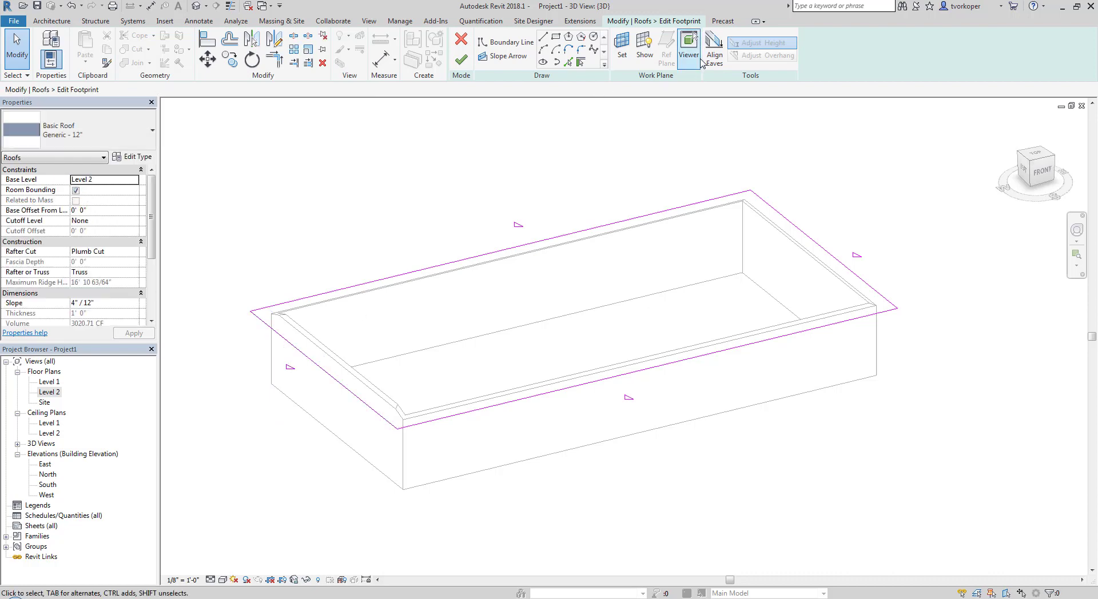
left_click(714, 50)
key("Escape")
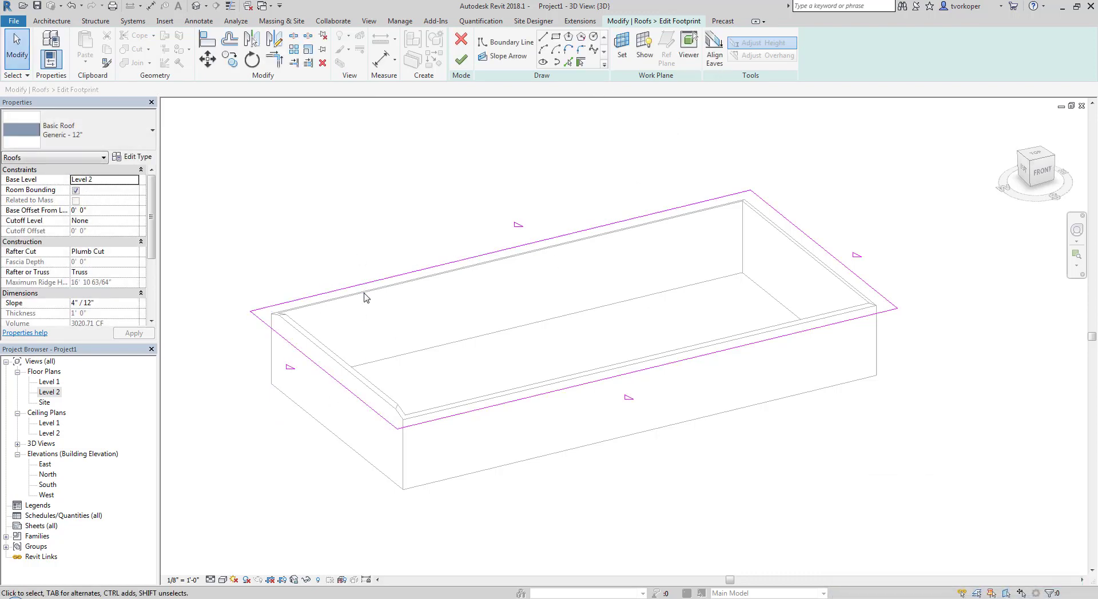
left_click(461, 59)
left_click(406, 206)
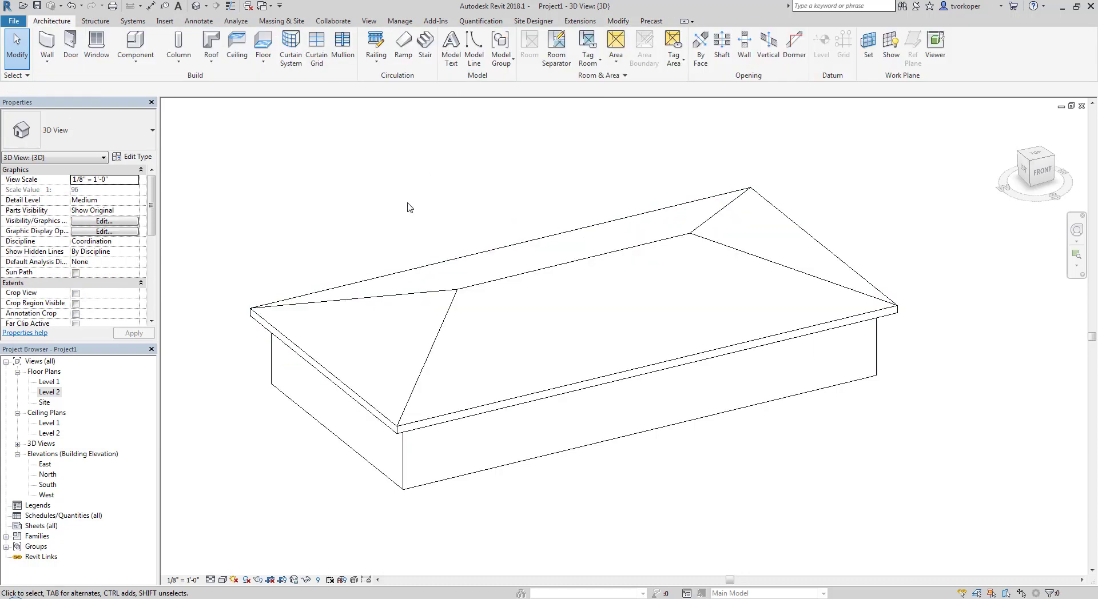
left_click_drag(342, 394, 501, 502)
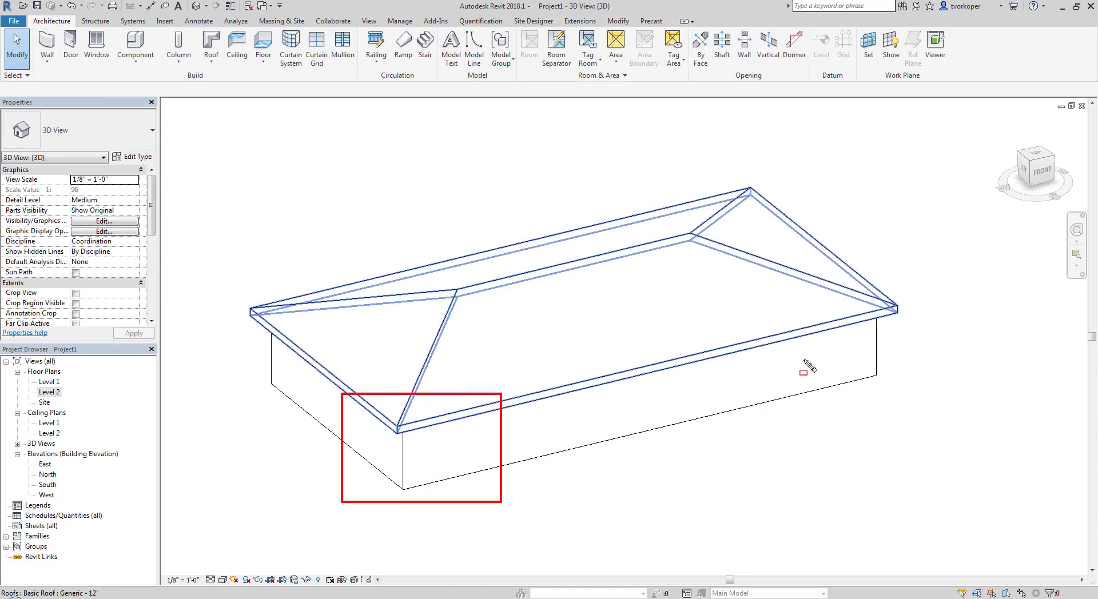
left_click_drag(865, 268, 921, 357)
key("Escape")
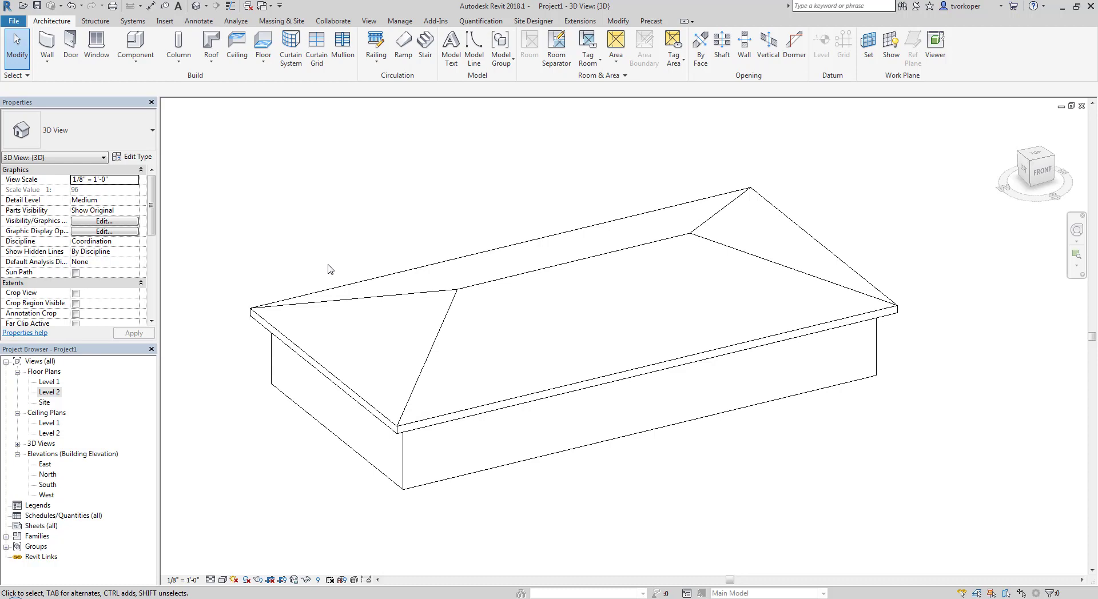
Step: Set the hip roof's slope to 9" / 12" and apply the change
left_click(408, 290)
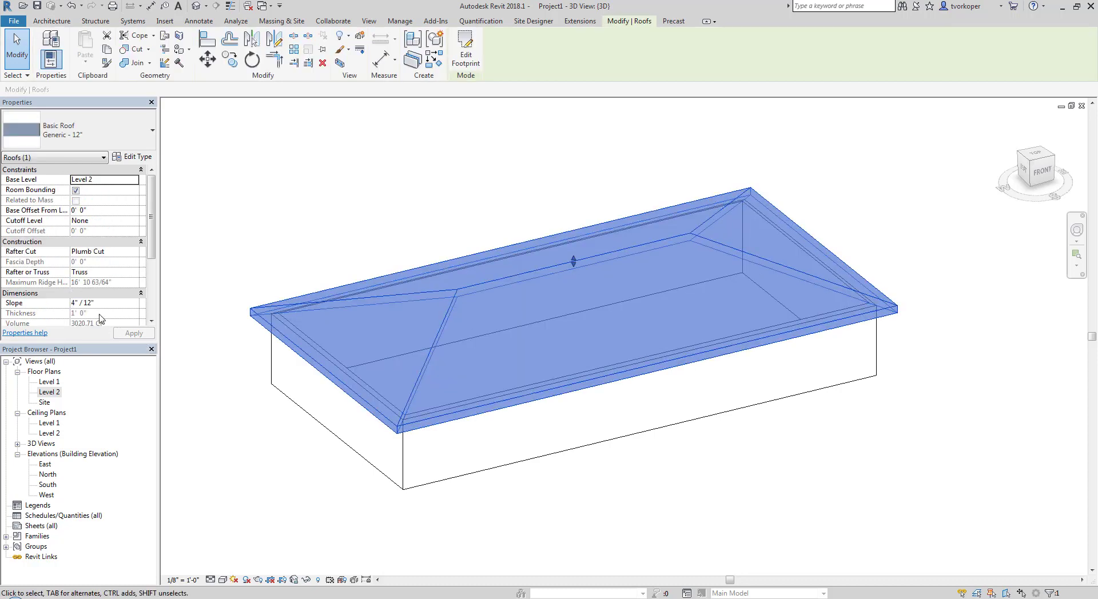
left_click(77, 304)
type("9")
left_click(121, 333)
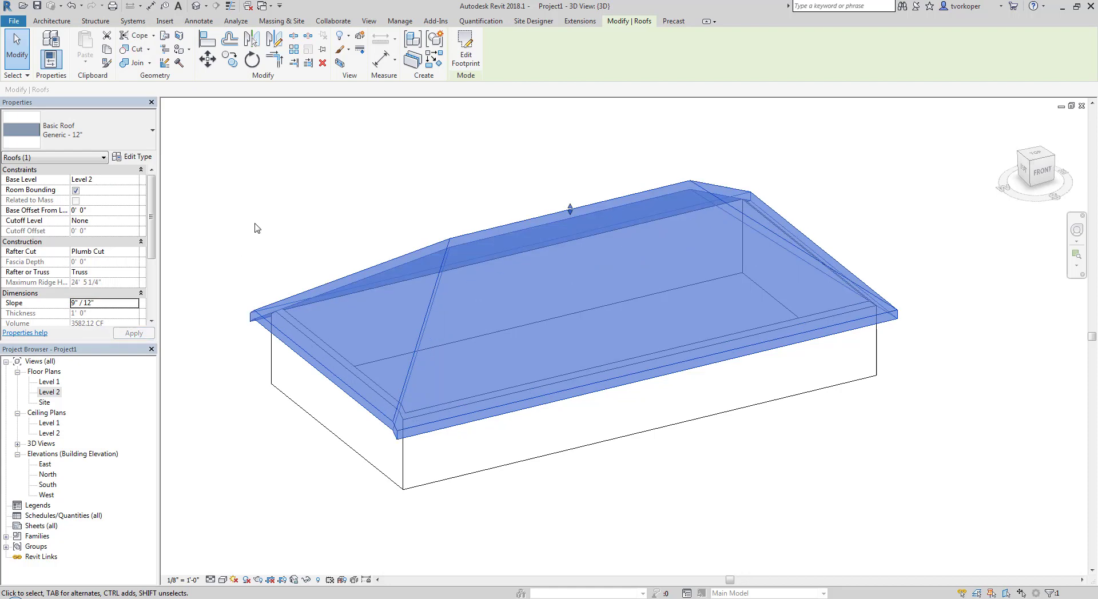
left_click(255, 228)
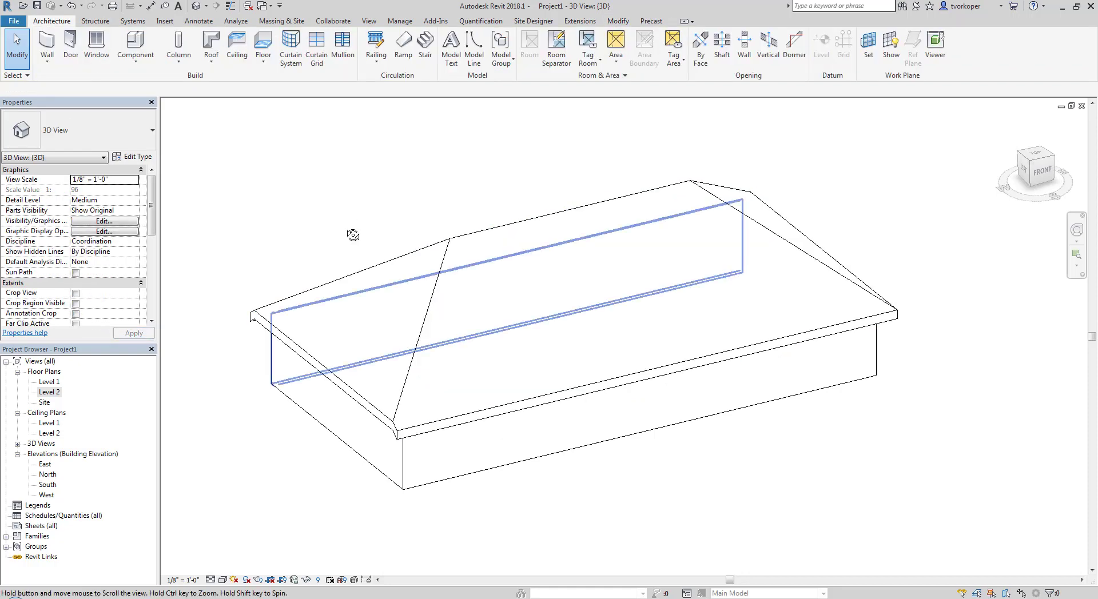
Step: Edit the hip roof's footprint, realign its eaves using Align Eaves with Adjust Overhang, and finish the sketch
middle_click_drag(351, 238, 328, 269, "shift")
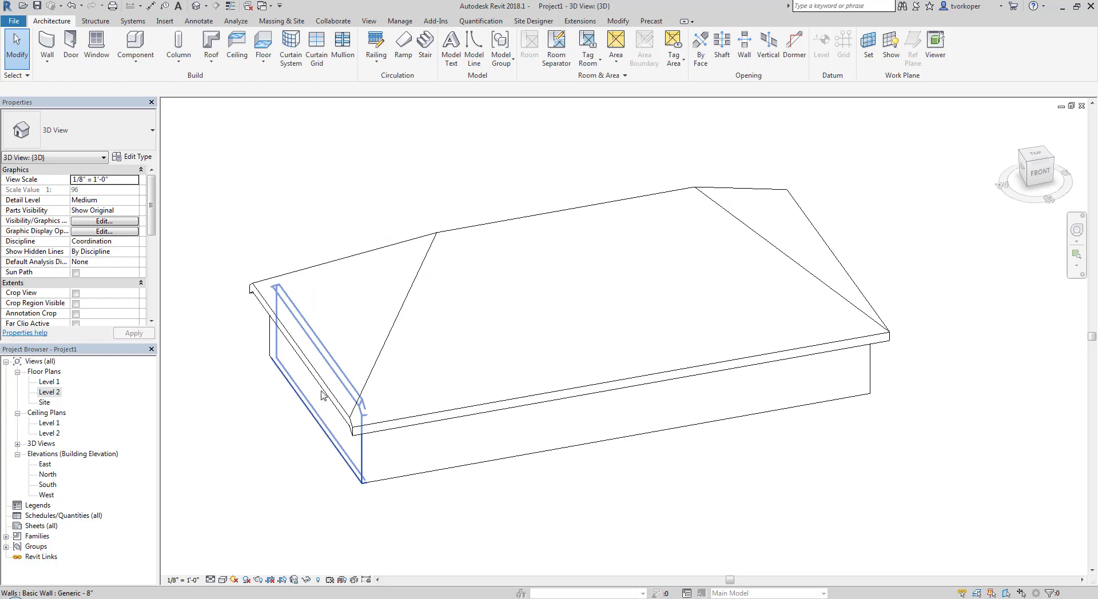
middle_click_drag(318, 505, 368, 421, "shift")
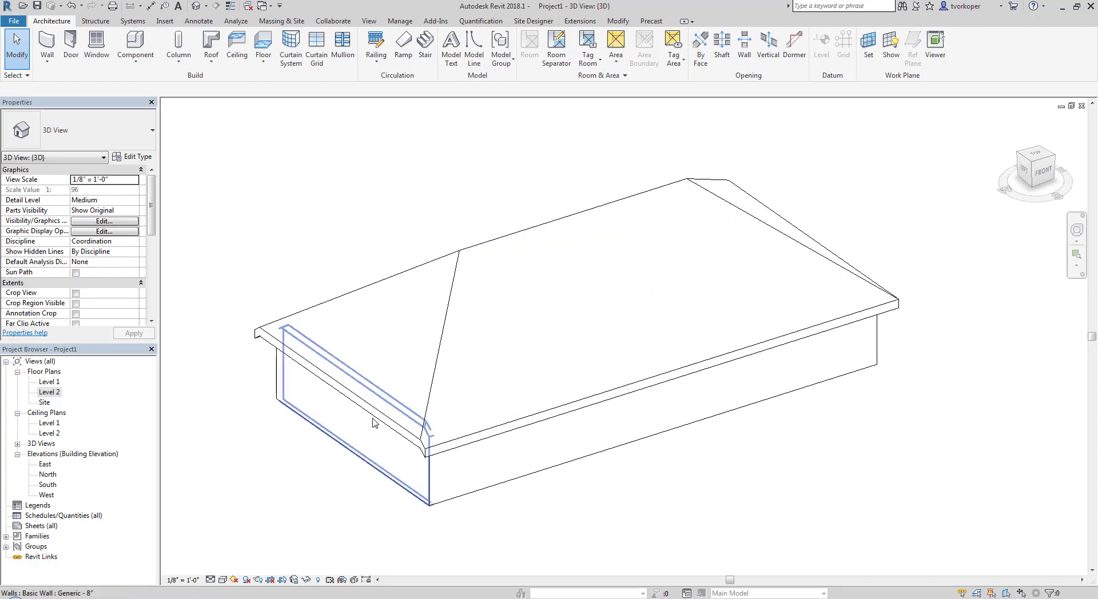
left_click(385, 404)
left_click(466, 54)
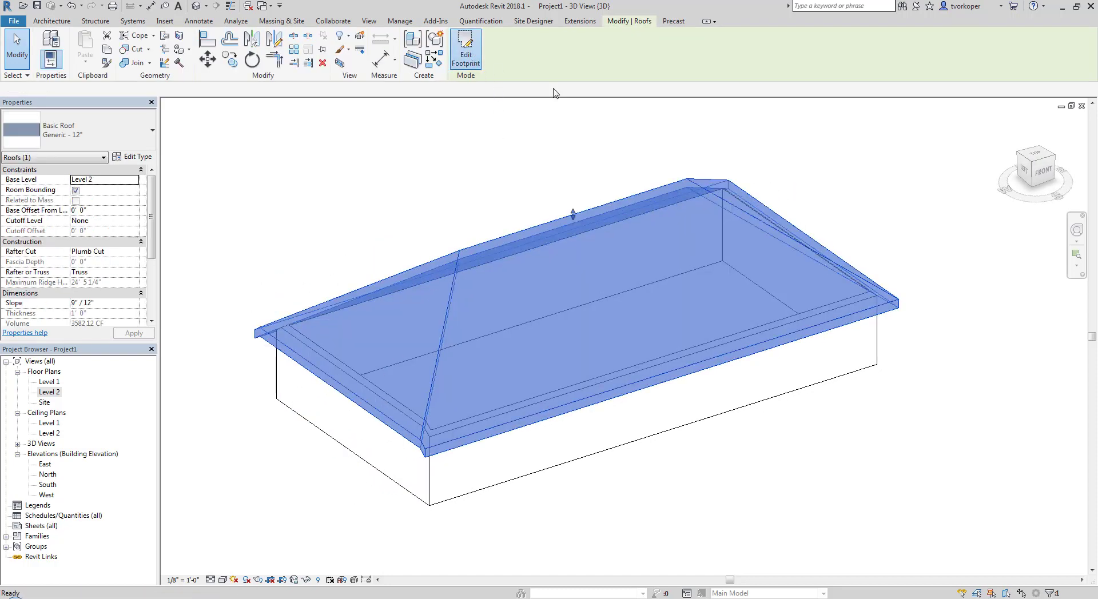
left_click(714, 51)
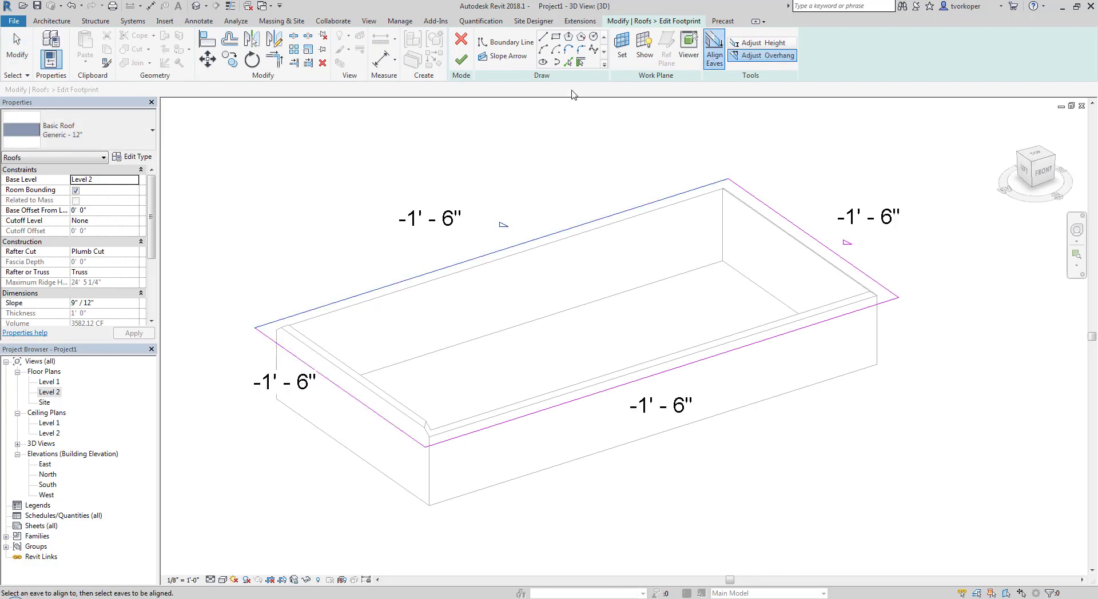
left_click(461, 59)
left_click(314, 208)
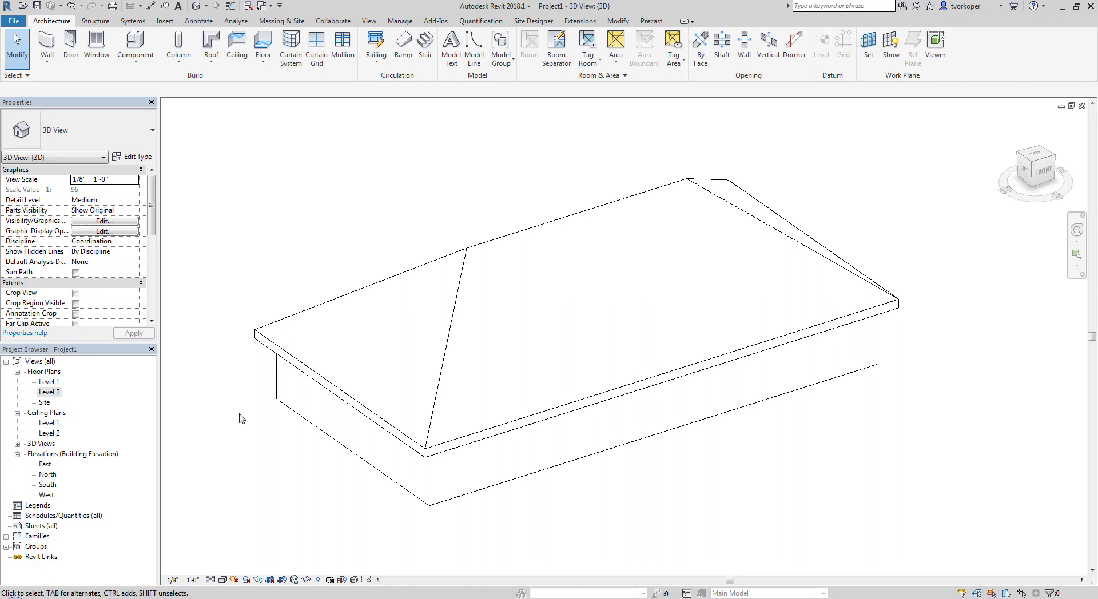
double_click(49, 393)
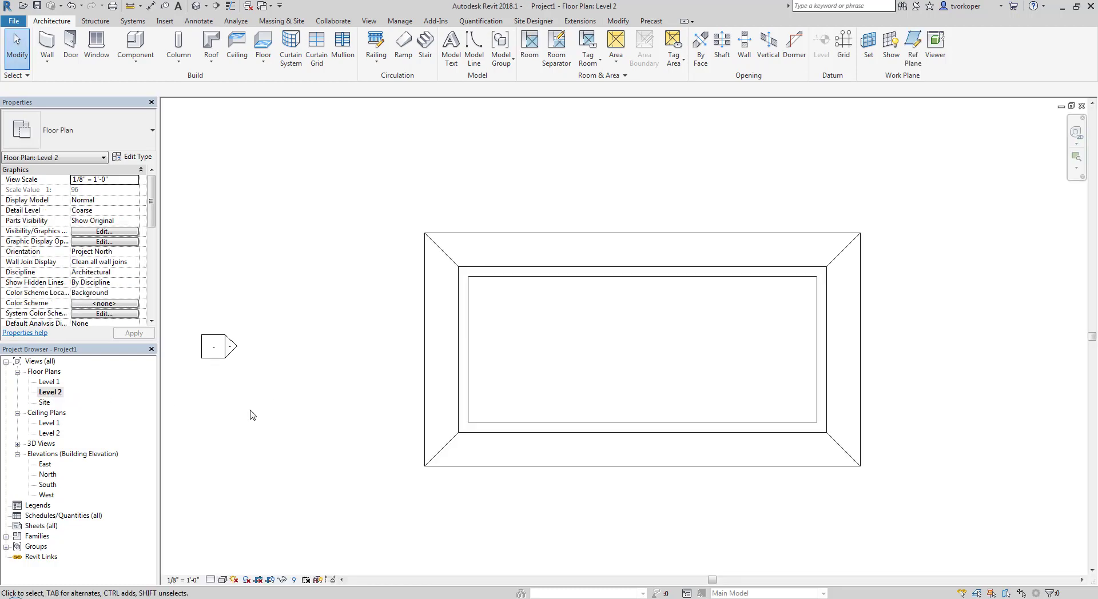
key("z")
key("f")
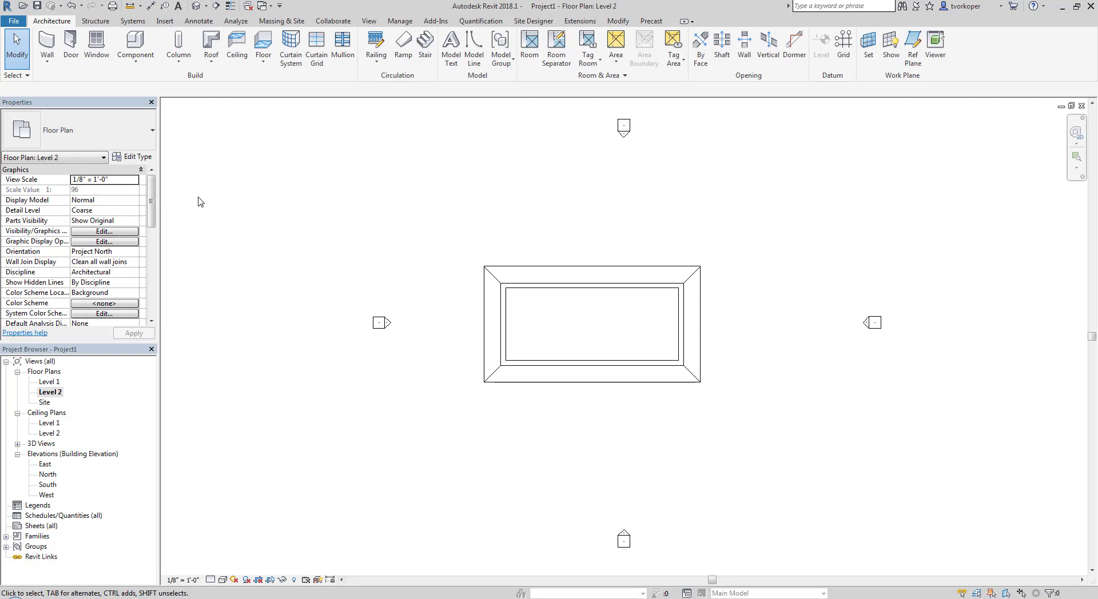
left_click(211, 58)
left_click(226, 106)
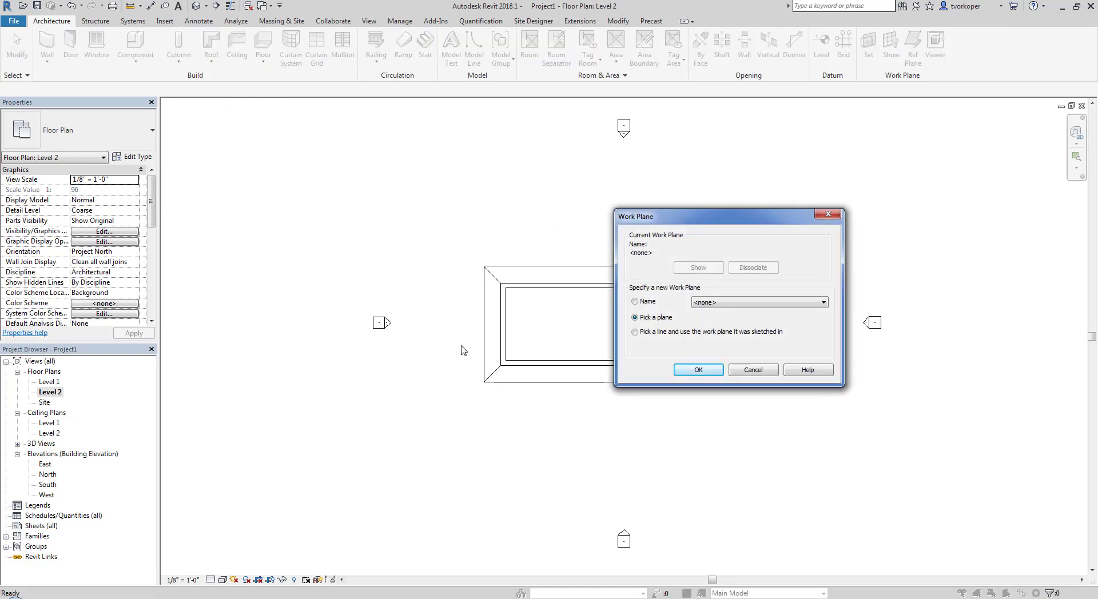
left_click(753, 370)
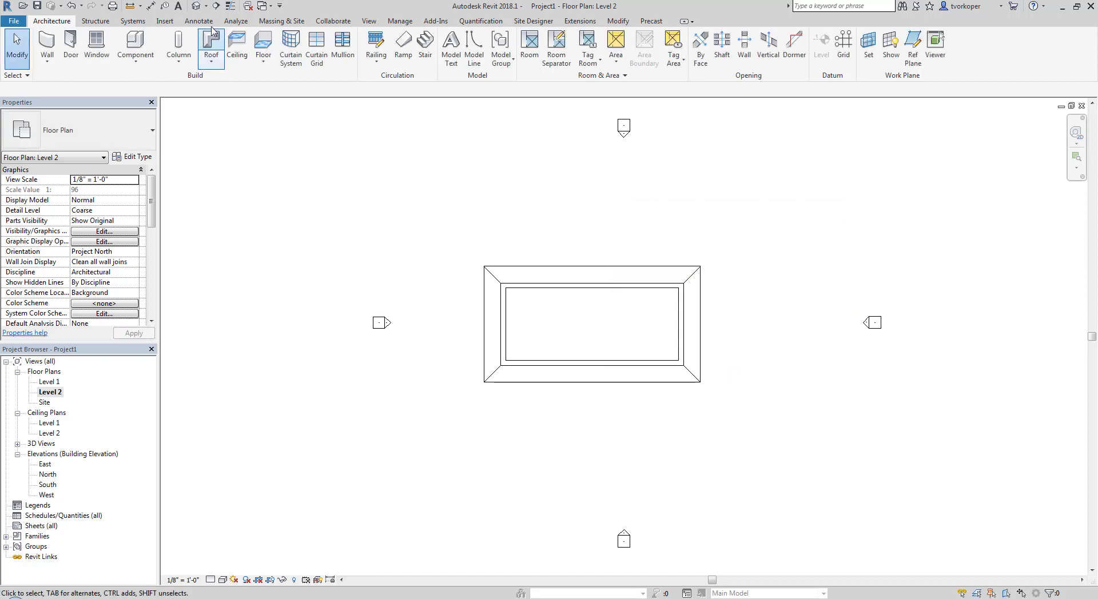
left_click(196, 6)
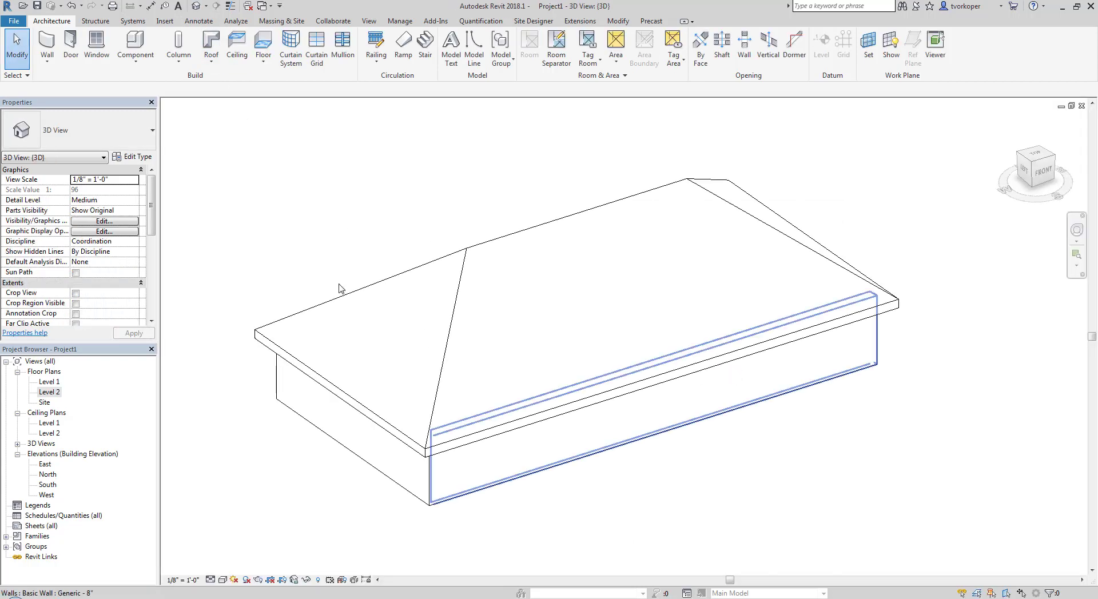
Step: Start a roof by extrusion on the long front wall's face, with Level 2 as reference level and a 0' 0" offset
left_click(211, 57)
left_click(226, 108)
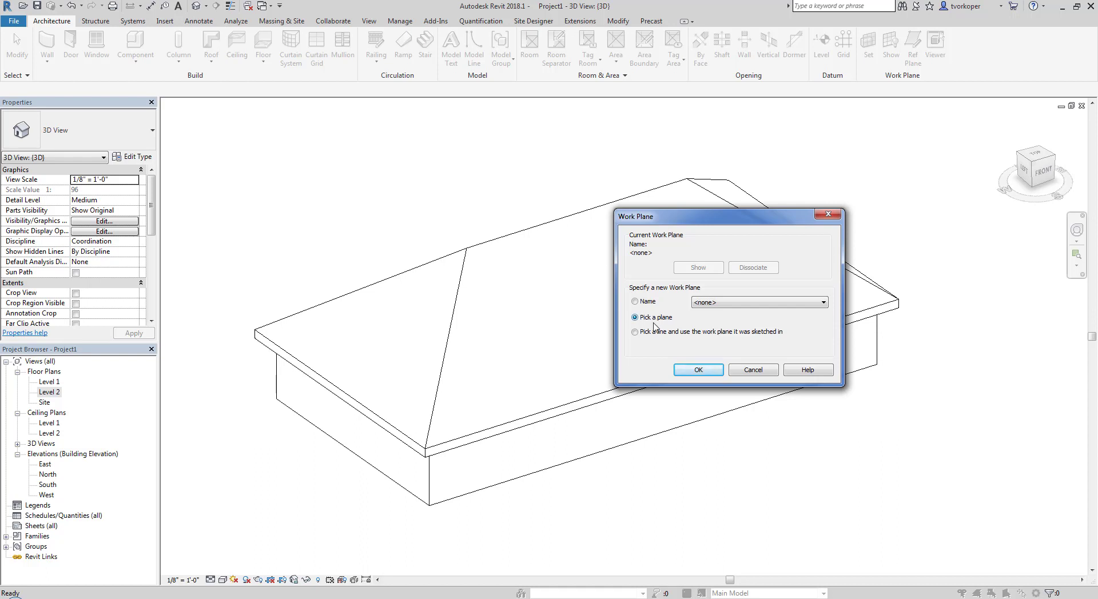
left_click(697, 370)
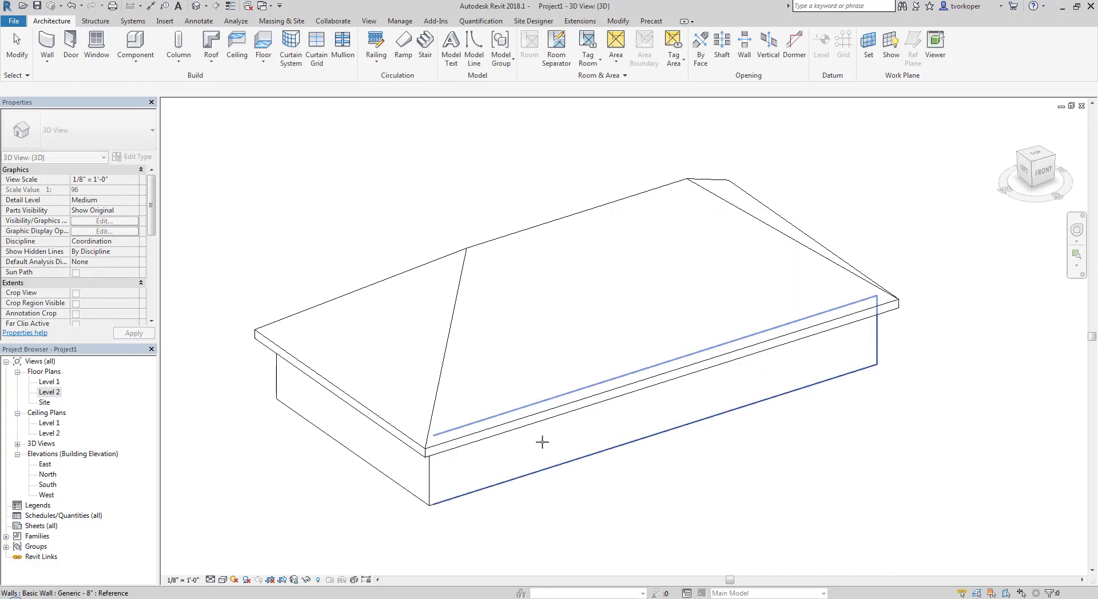
left_click(520, 445)
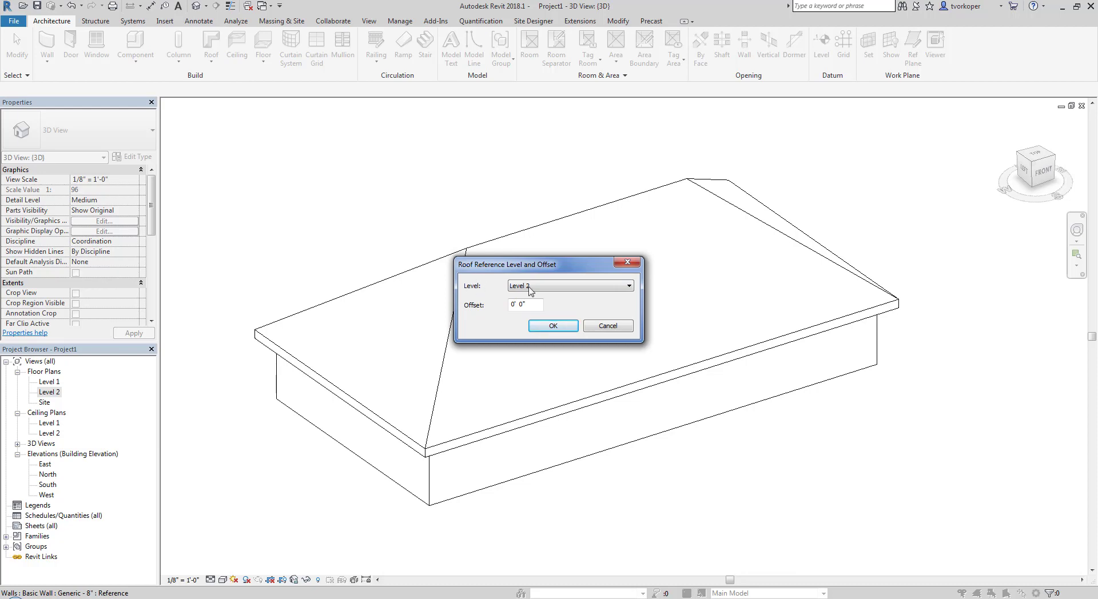
left_click(540, 324)
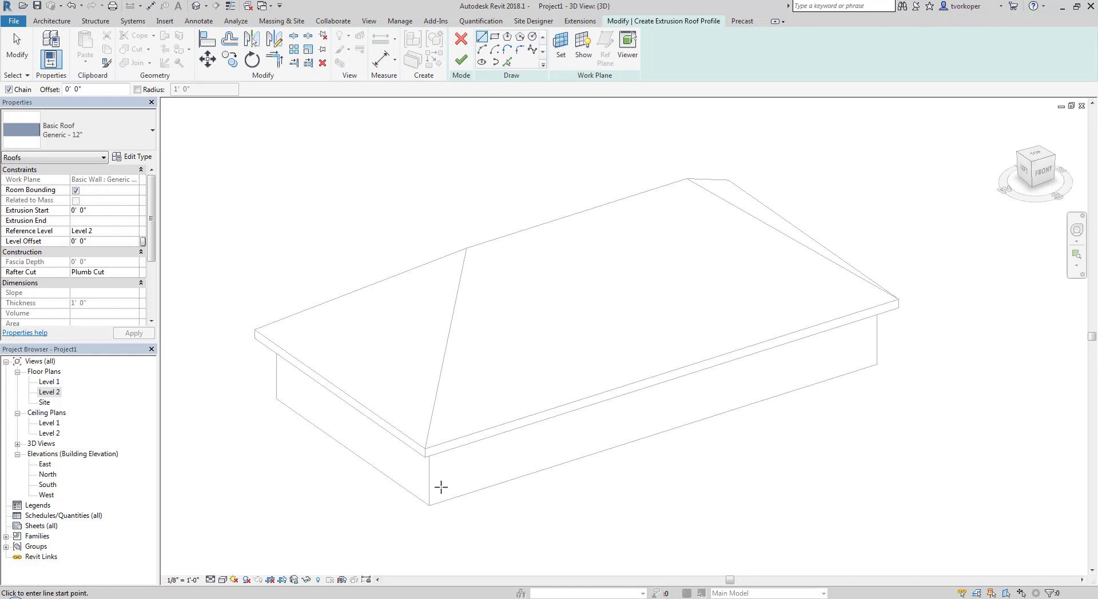
Step: Sketch an upward-bulging start-end-radius arc in the front view as the first part of the extrusion roof profile
key("Escape")
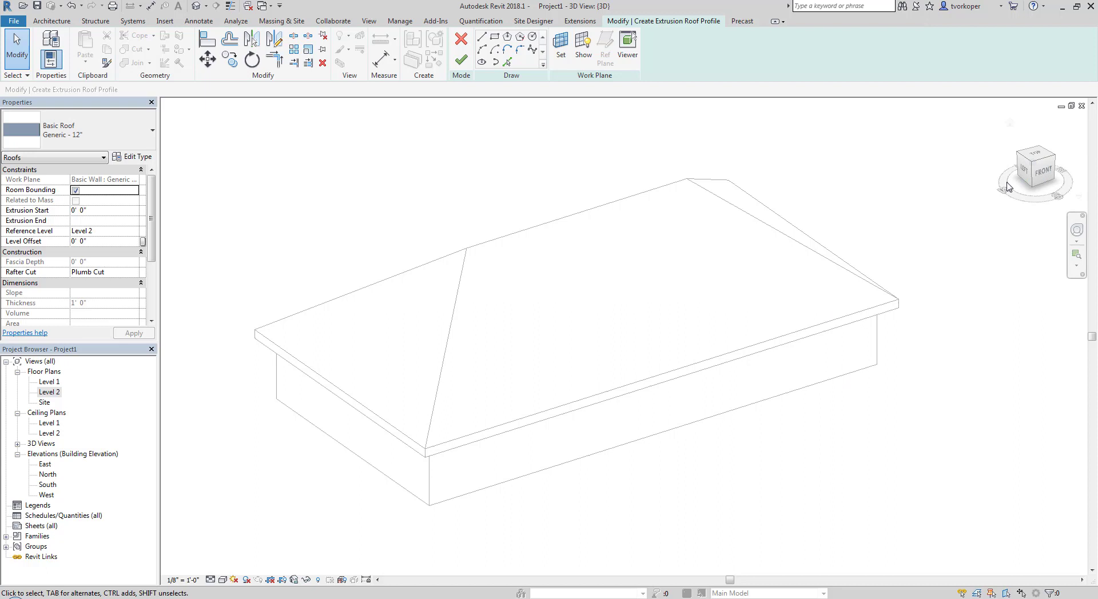
left_click(1042, 172)
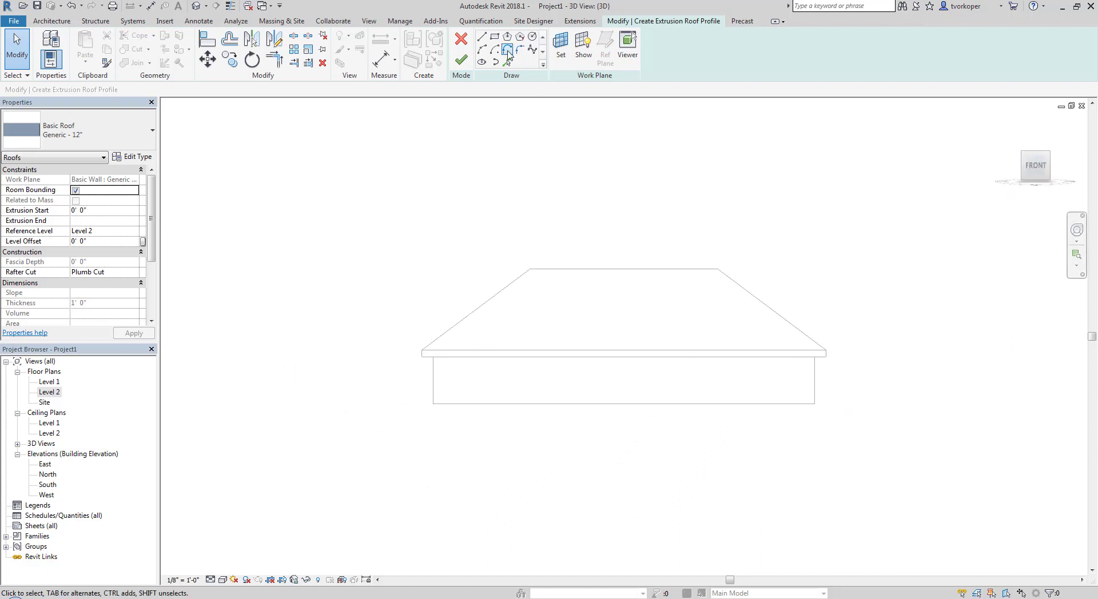
middle_click_drag(642, 324, 534, 331)
scroll(526, 323, "up", 3)
scroll(525, 323, "up", 2)
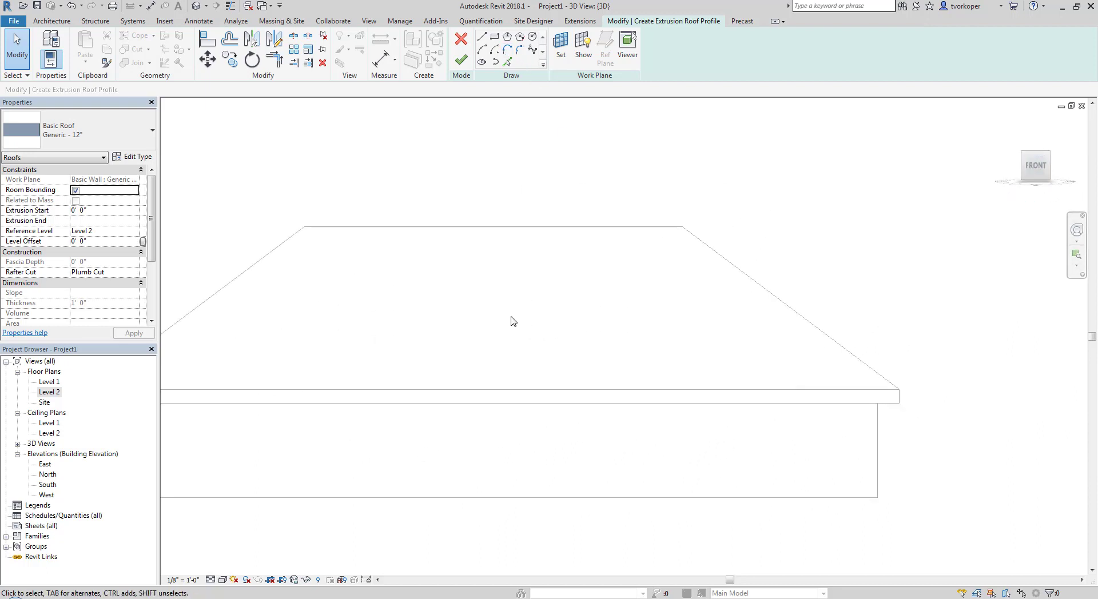
left_click(481, 49)
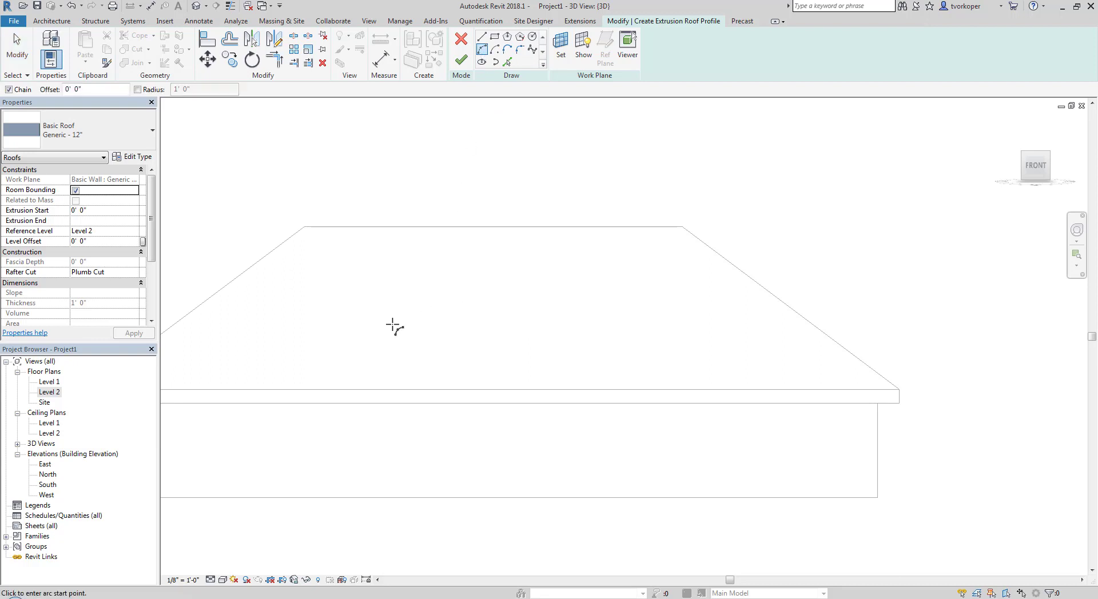
left_click(359, 355)
left_click(474, 295)
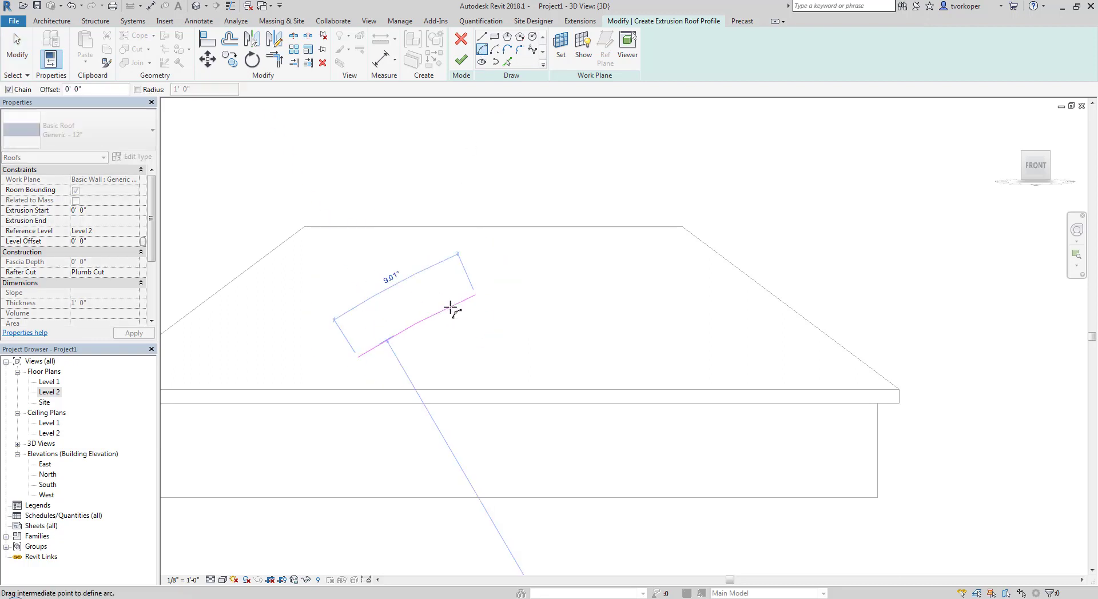
left_click(423, 294)
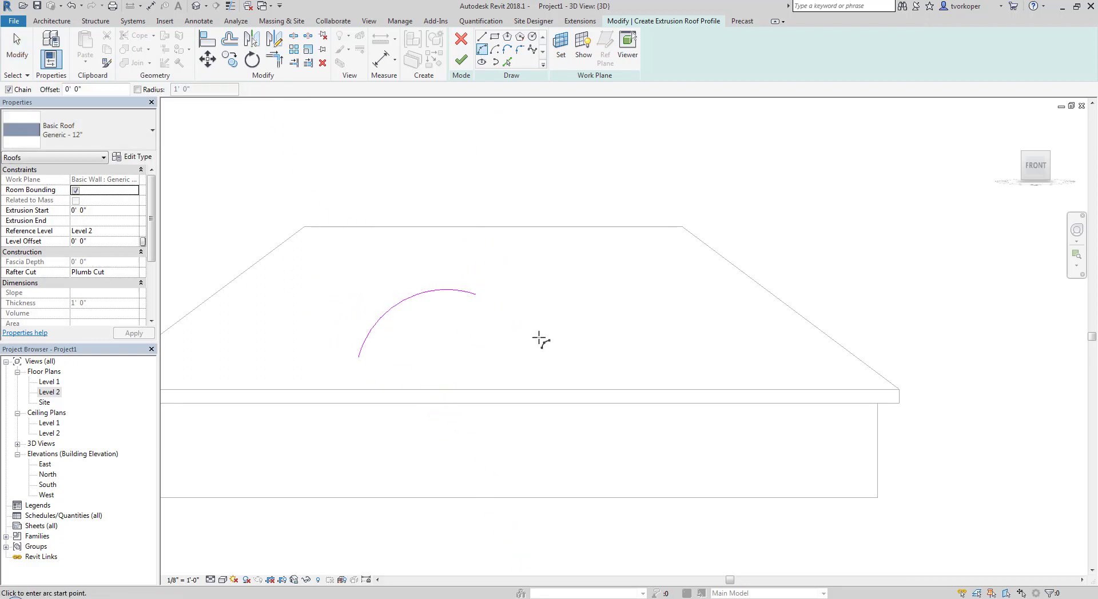
left_click(476, 295)
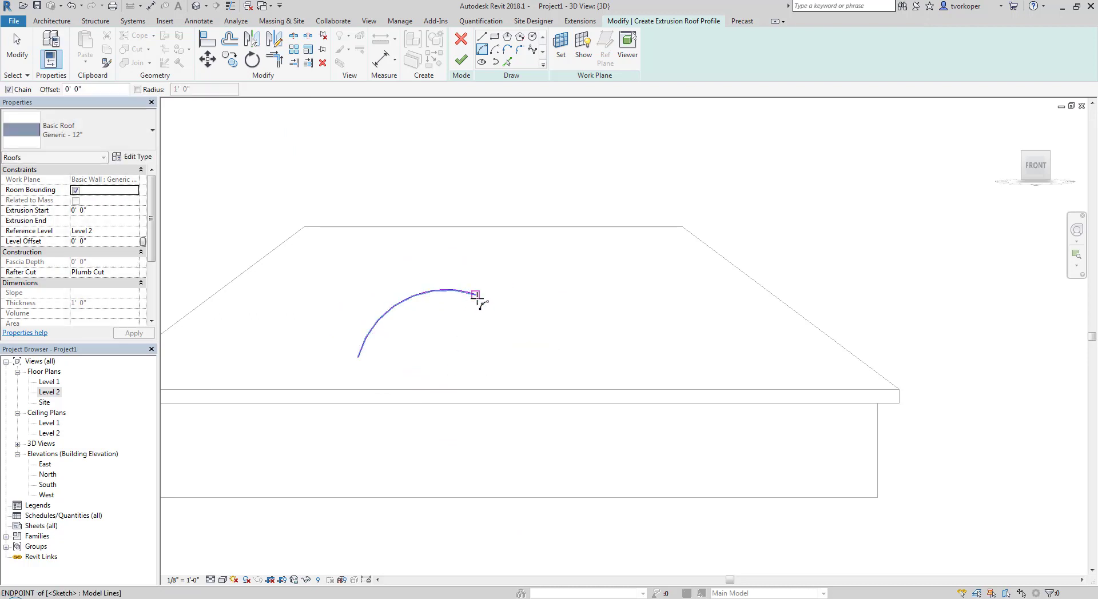
left_click(572, 349)
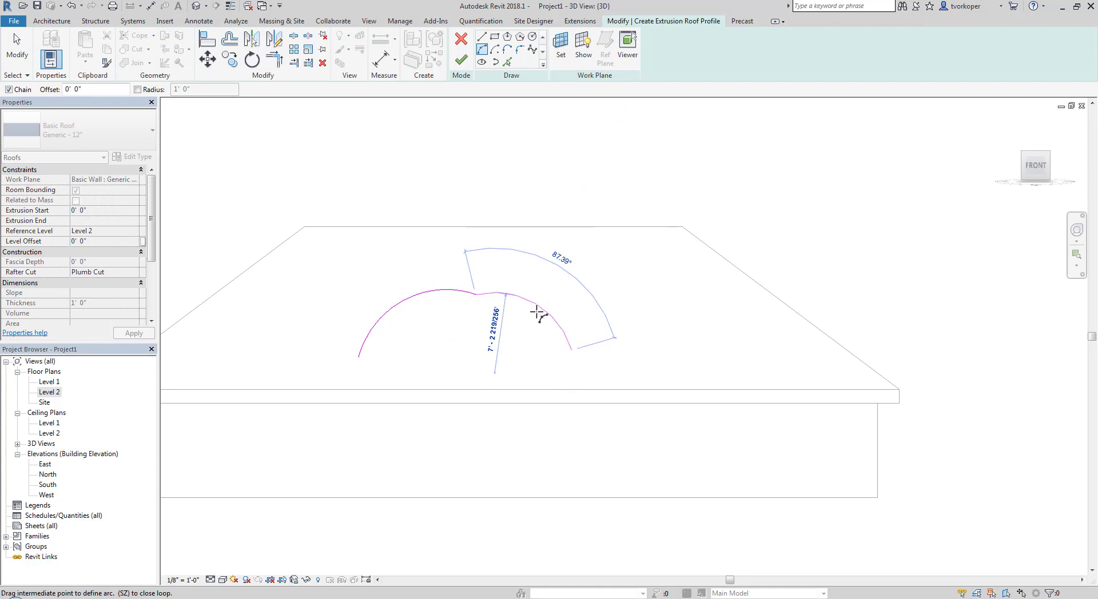
key("Escape")
key("Escape")
Step: Add a downward-bulging arc from the first arc's end to form an S-shaped profile, and finish the extrusion roof
left_click(476, 296)
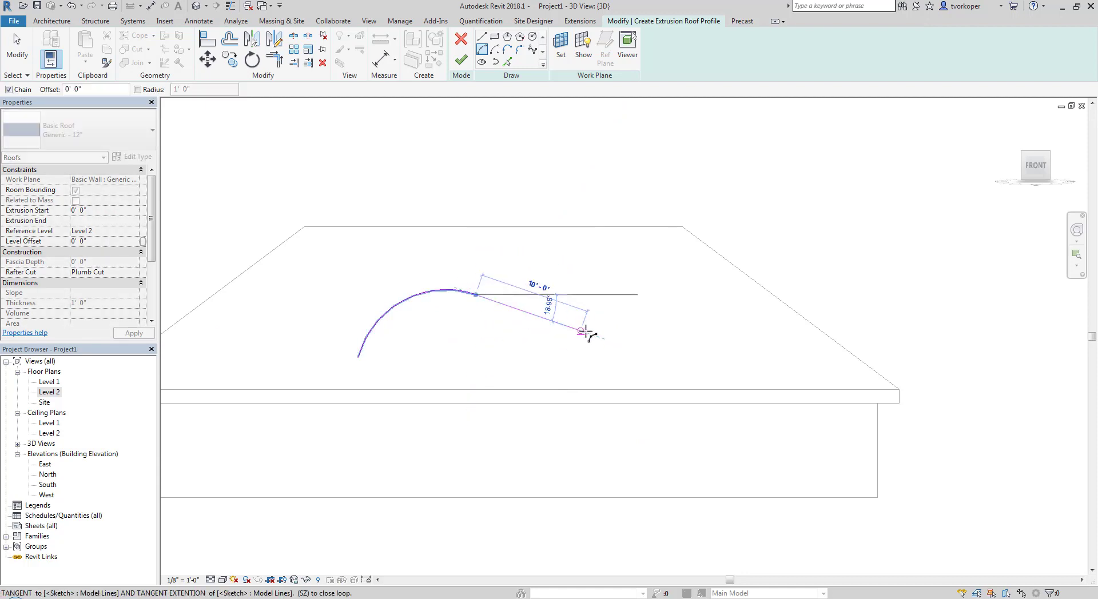
left_click(591, 334)
key("Escape")
key("Escape")
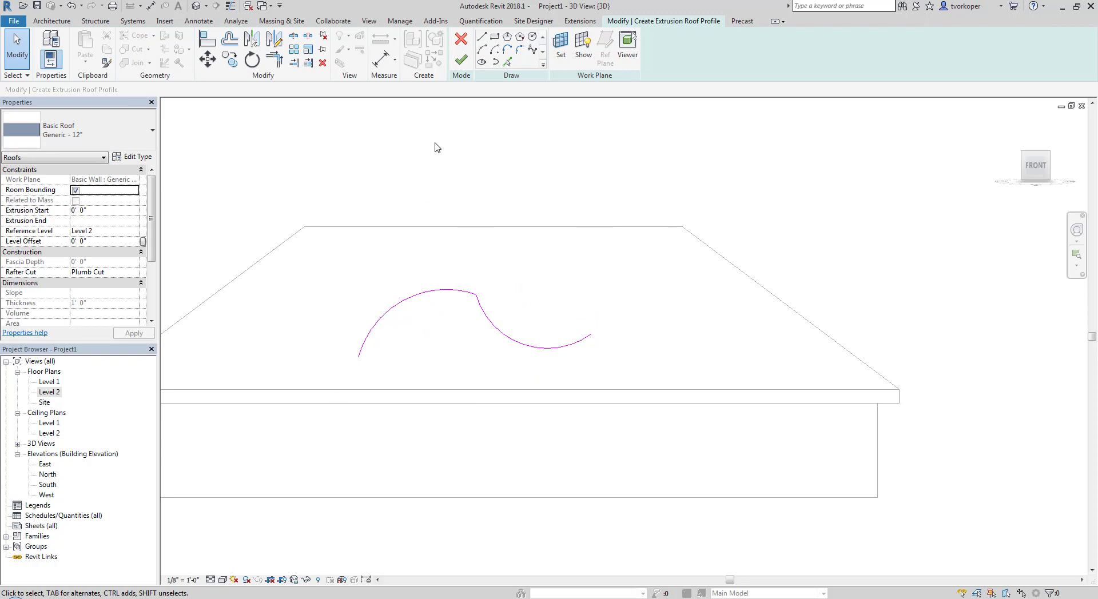
left_click(458, 63)
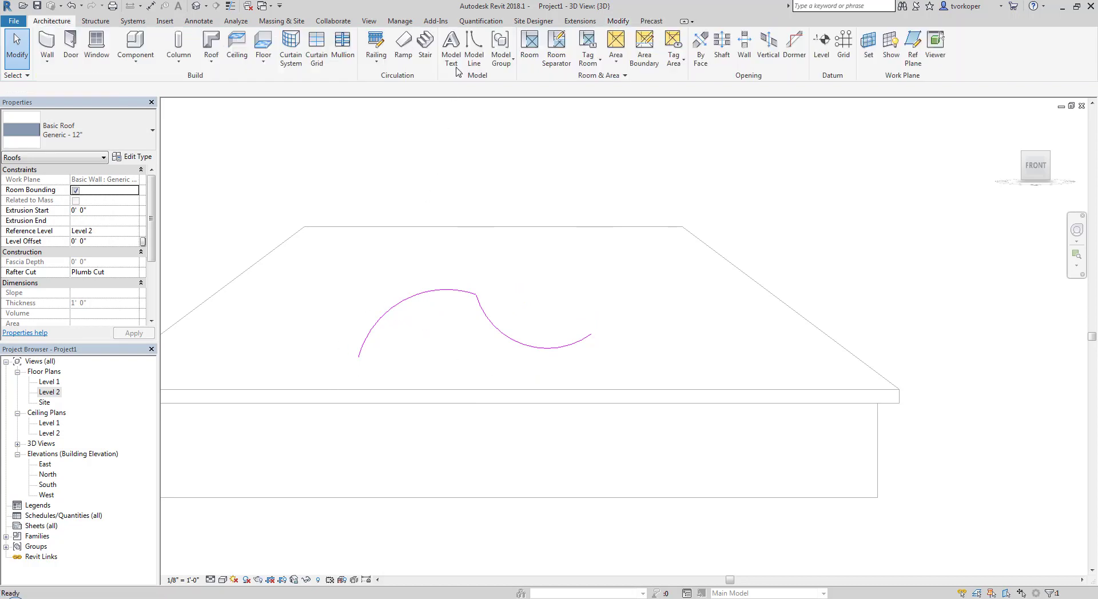
left_click(481, 131)
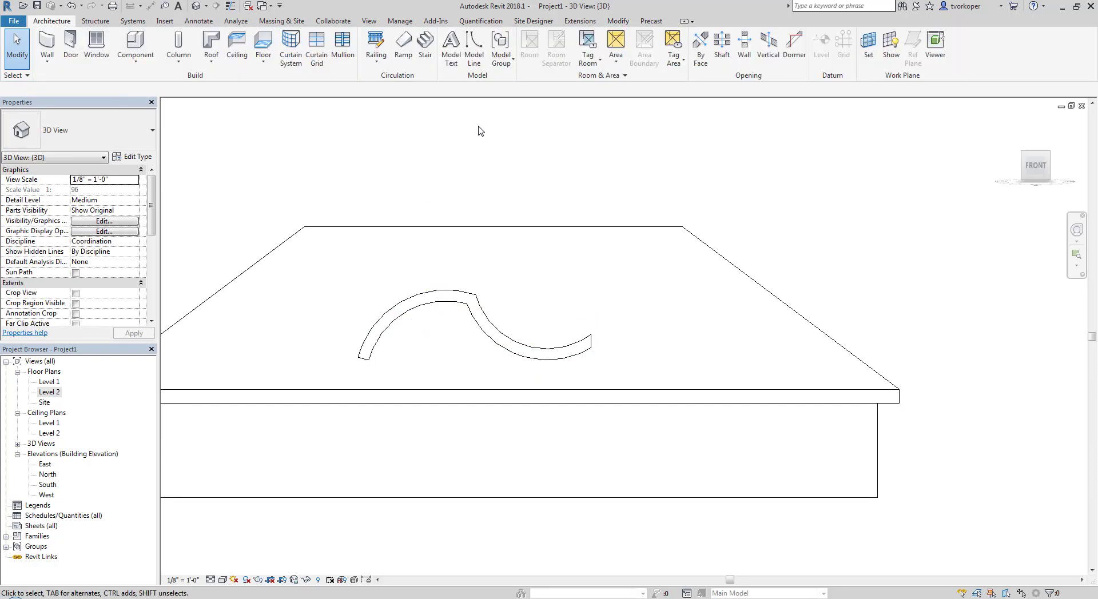
Step: Stretch the curved roof's front end beyond the front wall and pull its rear end forward to just inside the hip roof's eave
middle_click_drag(439, 174, 591, 304, "shift")
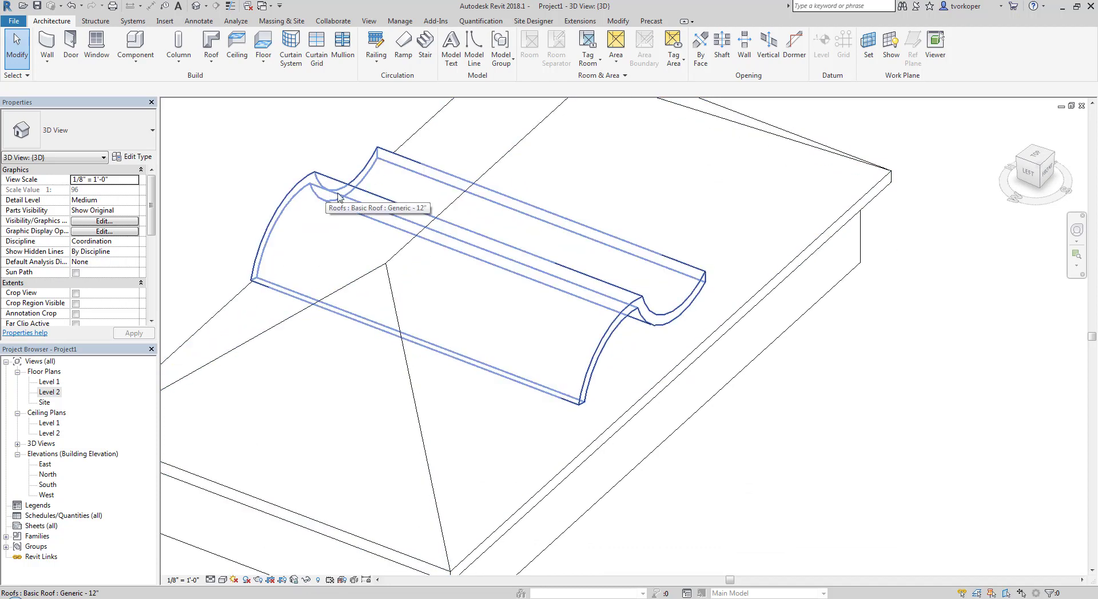
left_click(339, 194)
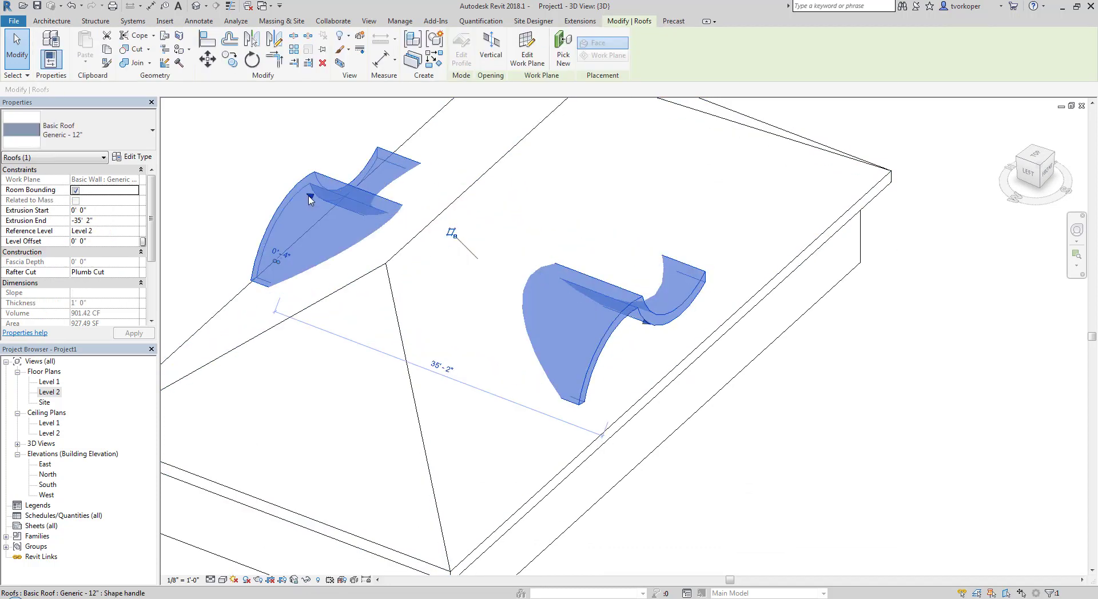
left_click_drag(645, 324, 818, 386)
left_click_drag(595, 380, 721, 359)
left_click(793, 489)
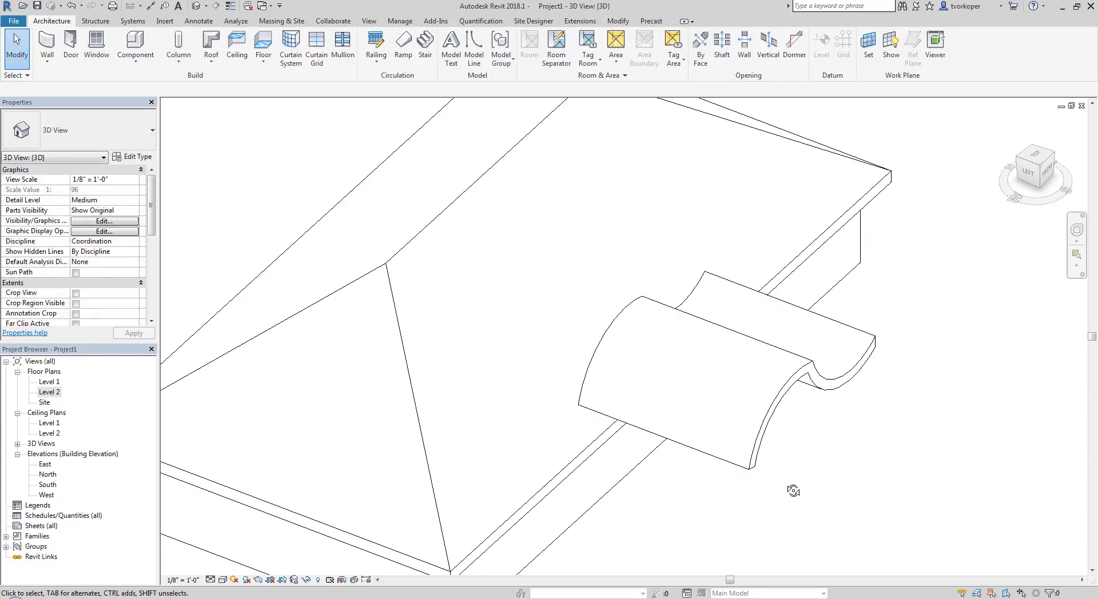
Step: Join the curved roof's rear edge to the front slope of the hip roof with Join/Unjoin Roof
middle_click_drag(792, 489, 508, 523, "shift")
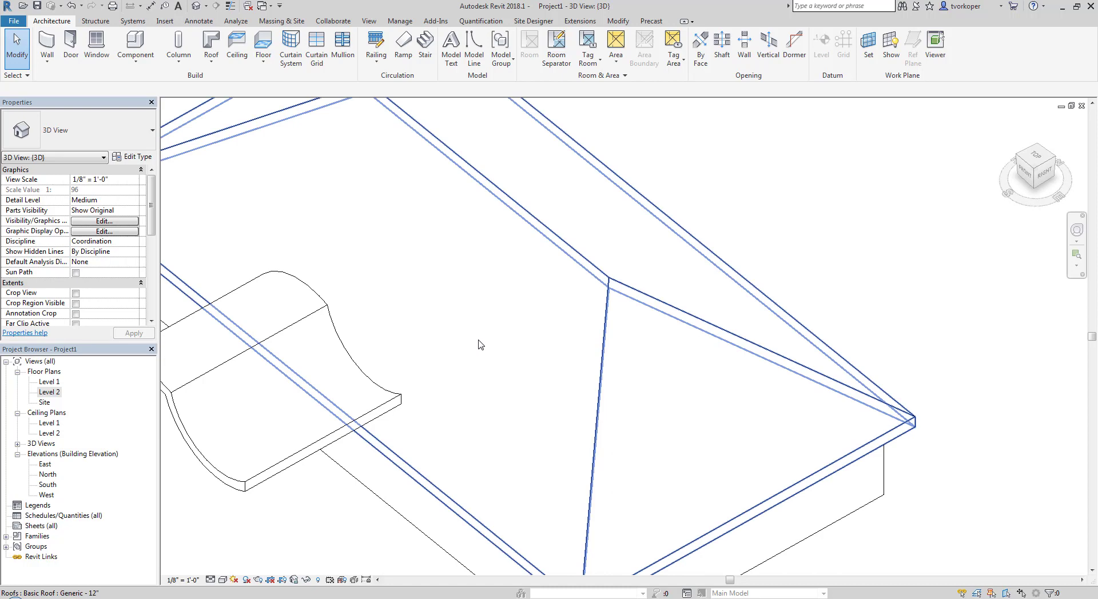
middle_click_drag(482, 346, 641, 320)
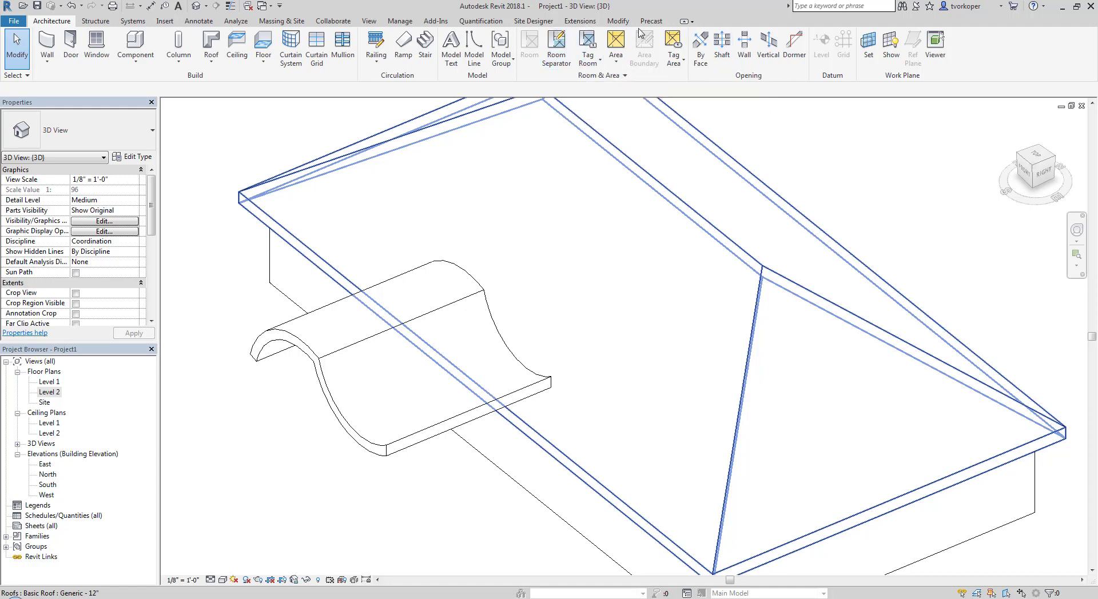
left_click(615, 21)
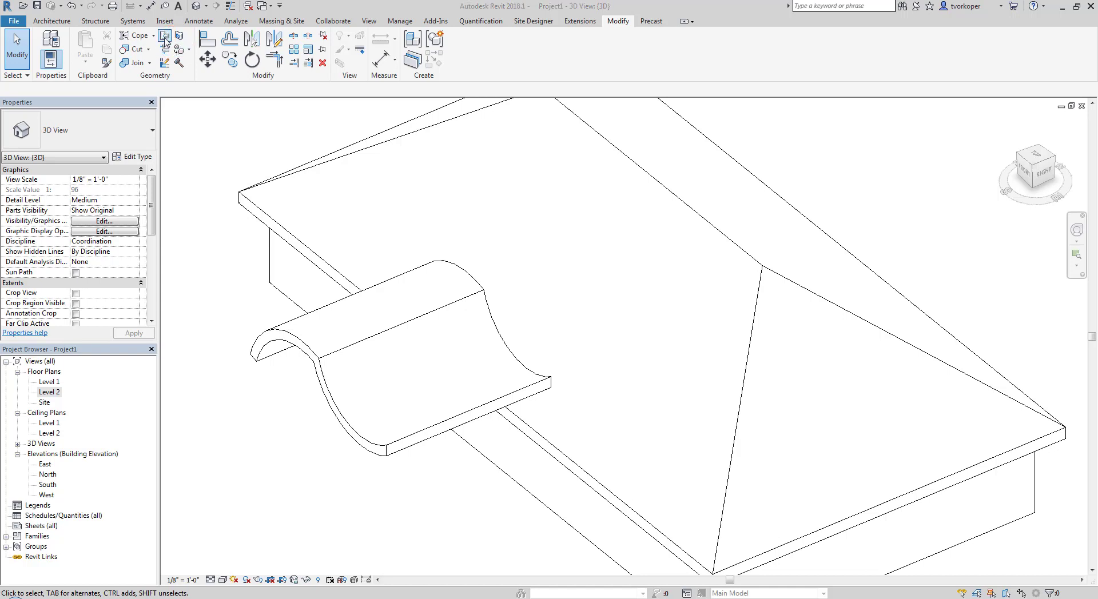
left_click(165, 37)
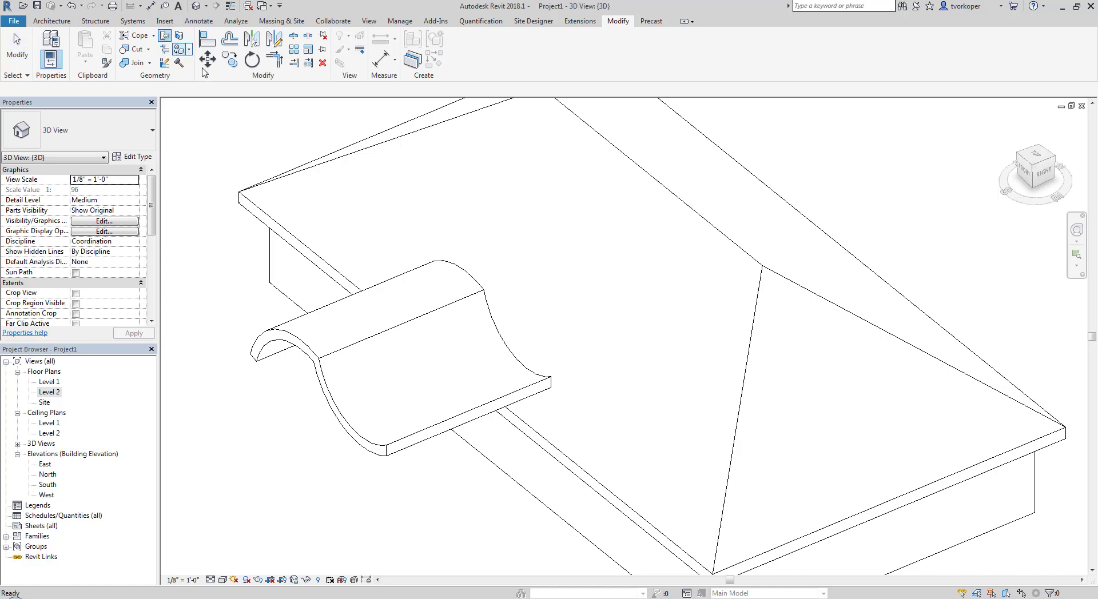
left_click(469, 275)
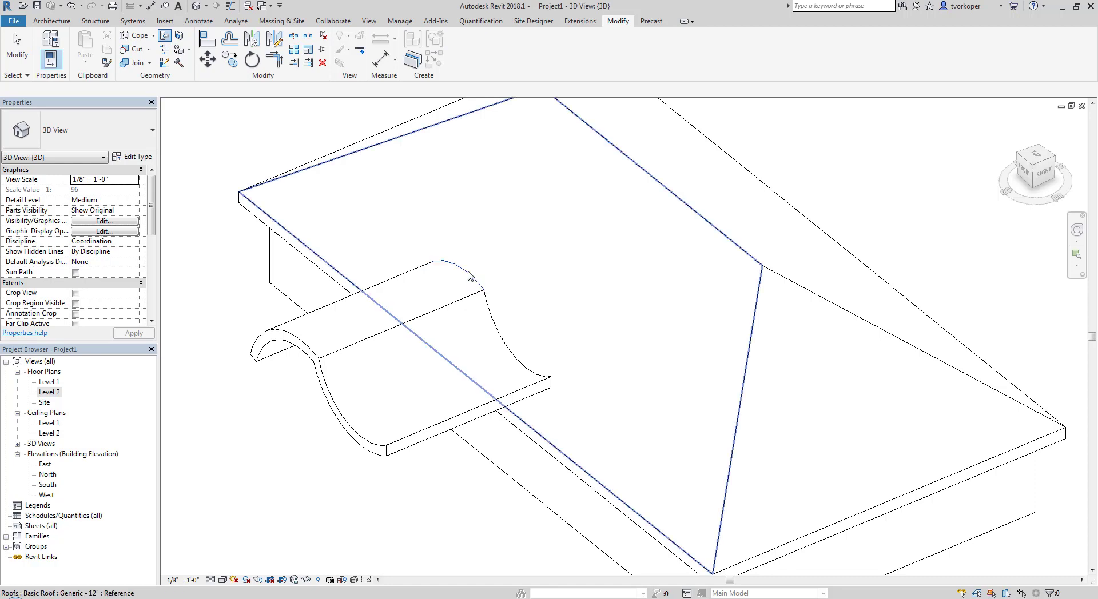
left_click(547, 202)
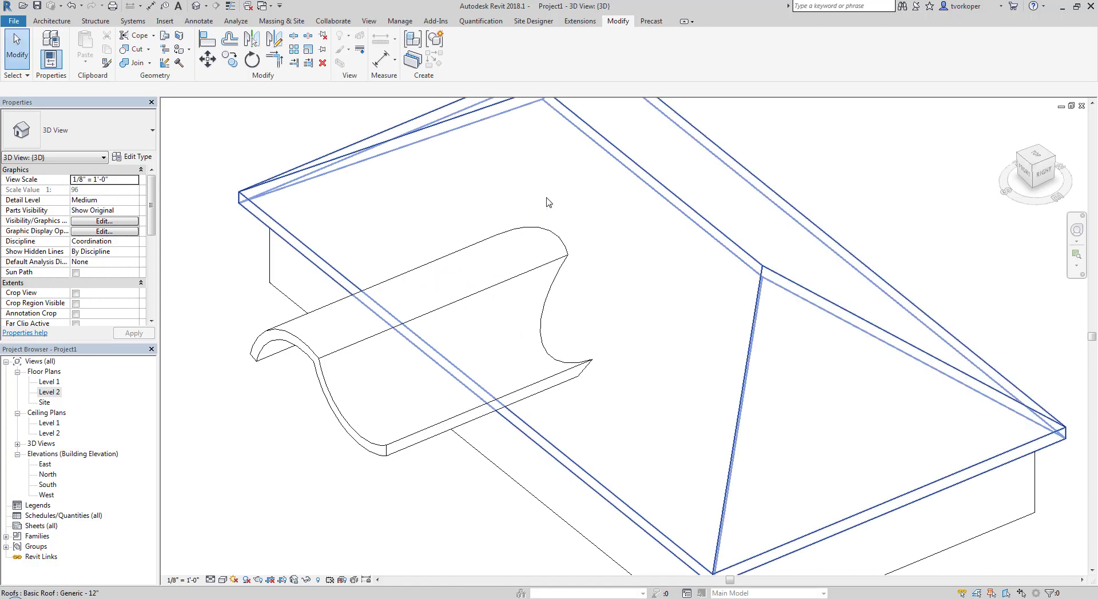
Step: Move the curved roof up and toward the left end of the hip roof, working in the front orientation of the 3D view
key("Escape")
middle_click_drag(255, 433, 688, 242, "shift")
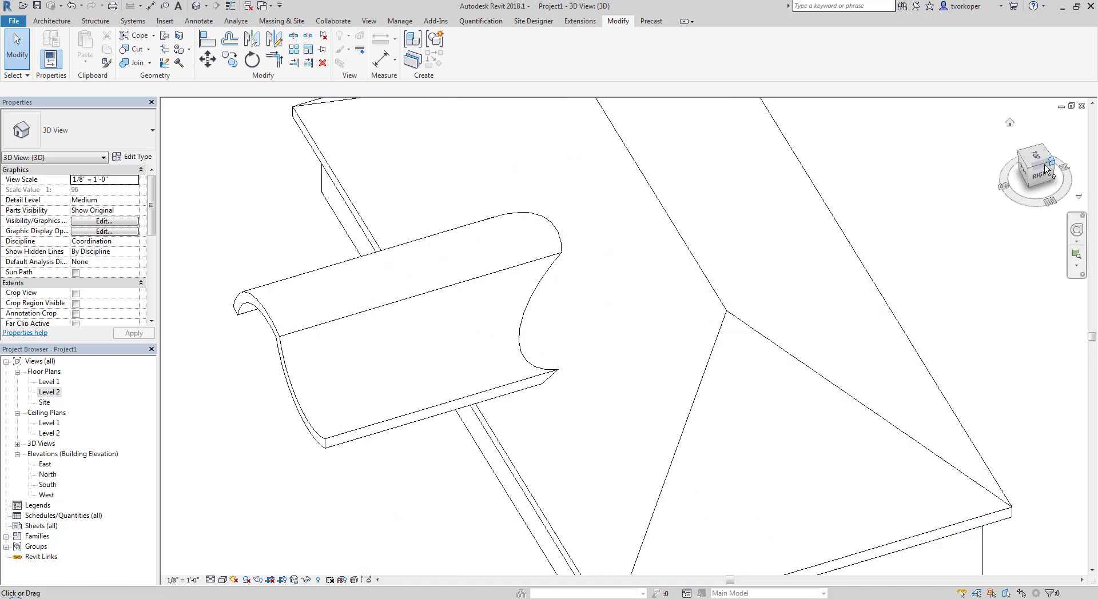
left_click(1016, 176)
left_click(1016, 175)
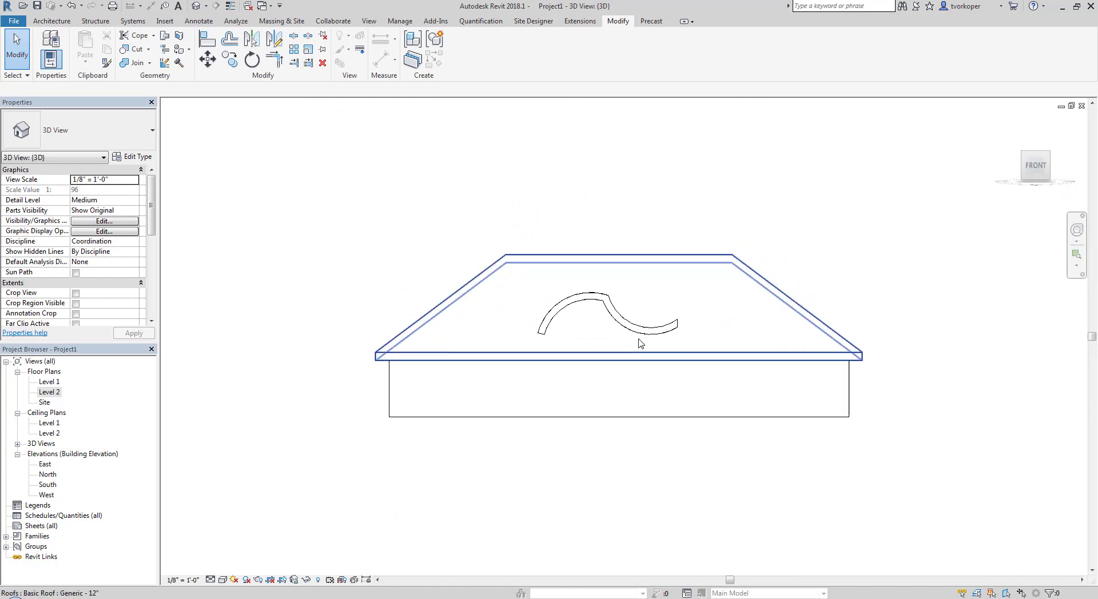
left_click(576, 288)
key("Escape")
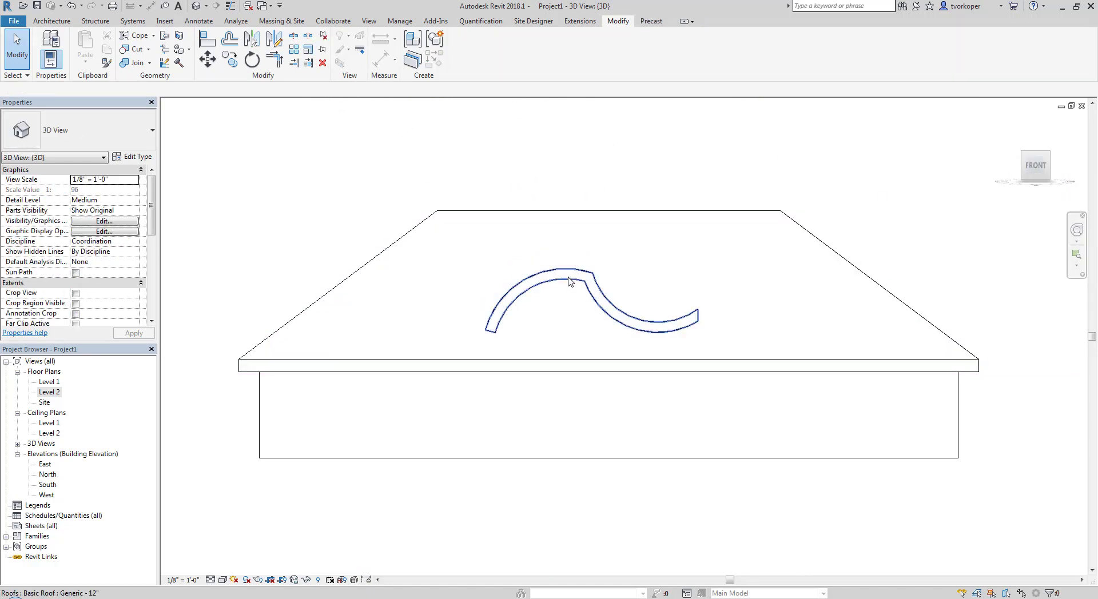
left_click(561, 287)
left_click_drag(543, 279, 469, 239)
left_click(529, 166)
middle_click_drag(582, 166, 532, 250, "shift")
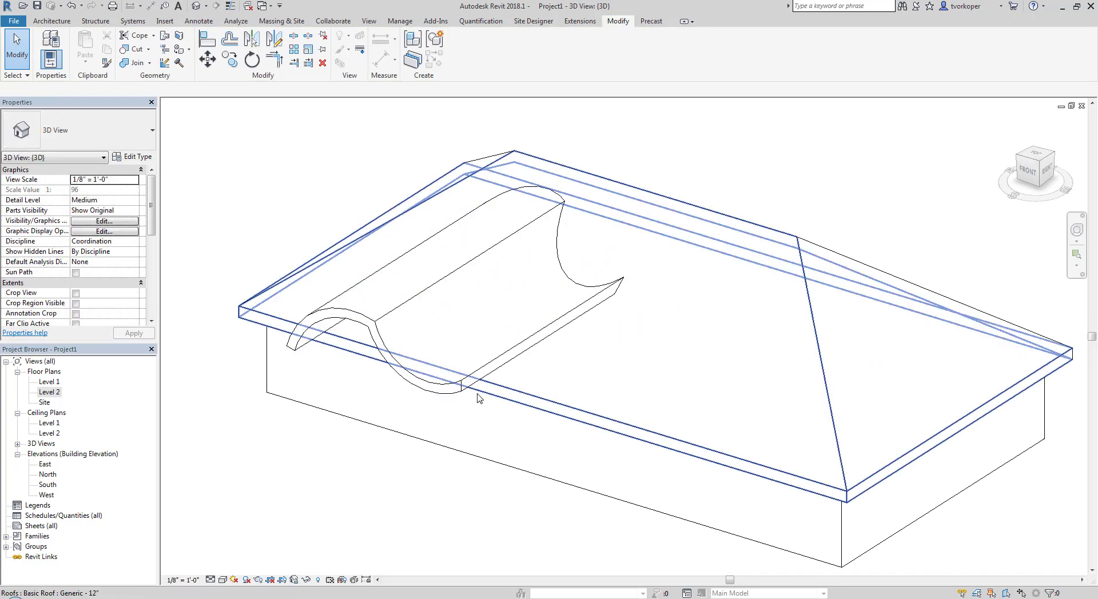
scroll(485, 433, "down", 3)
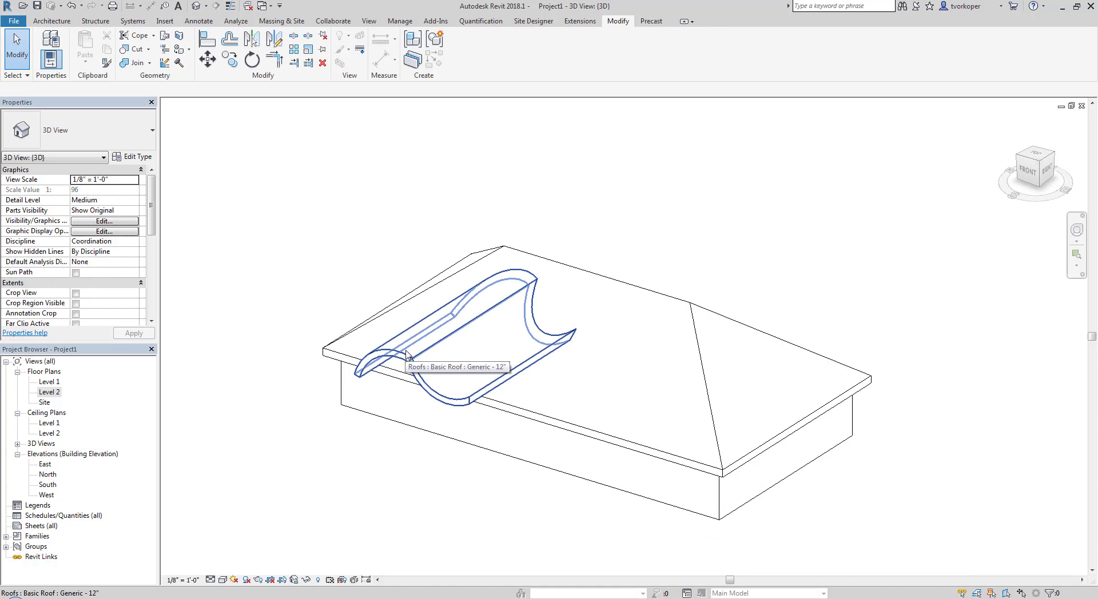
Step: Inspect the layer structure of the curved roof's Generic - 12" type without changing it
left_click(431, 343)
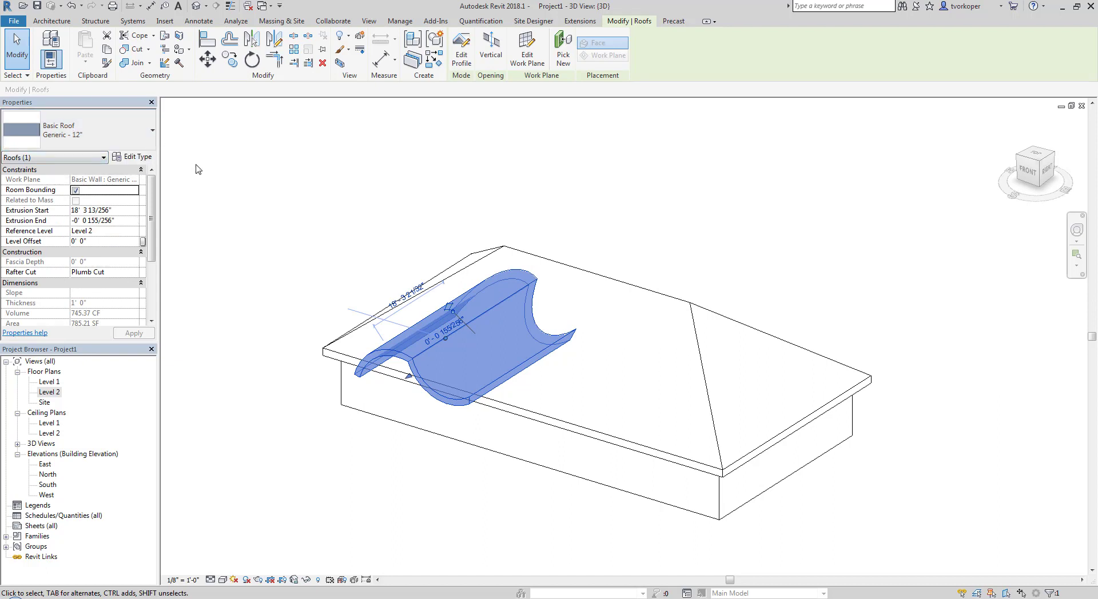
left_click(129, 157)
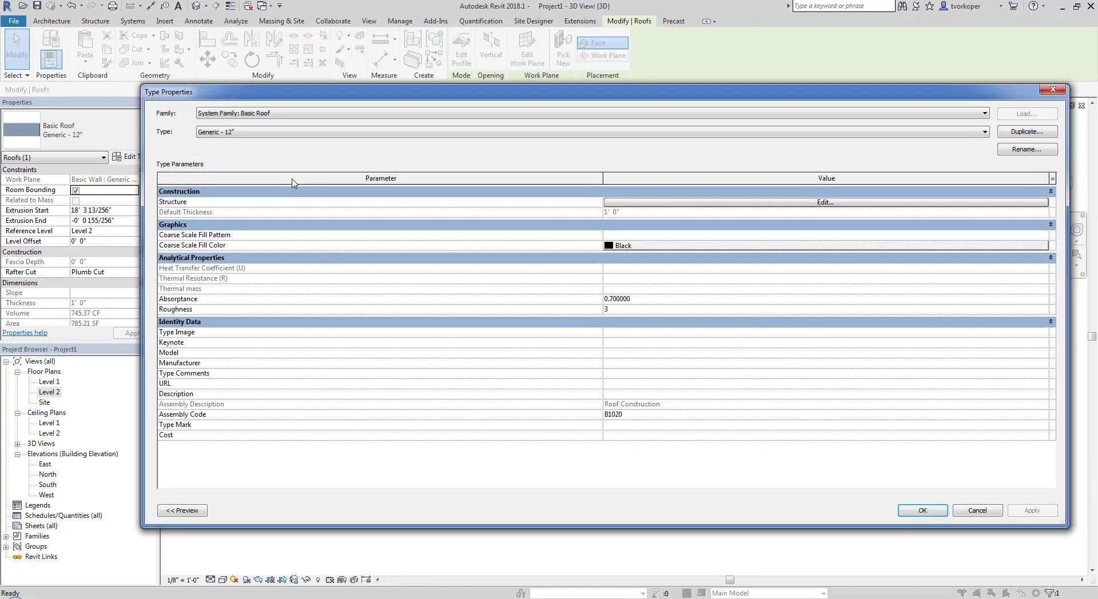
left_click(656, 201)
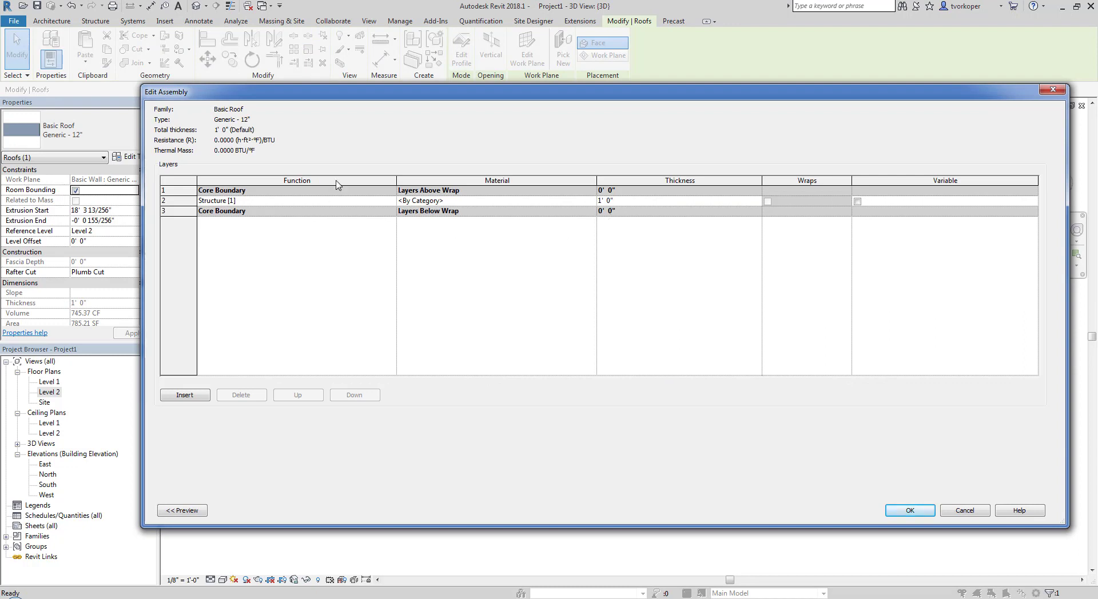
left_click(965, 511)
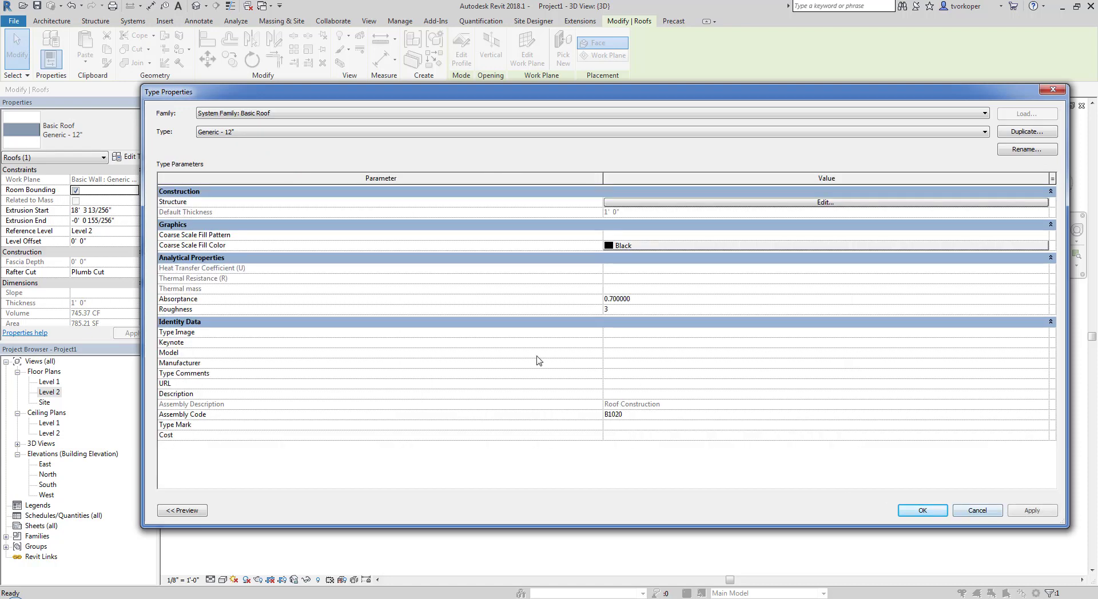
left_click(1054, 89)
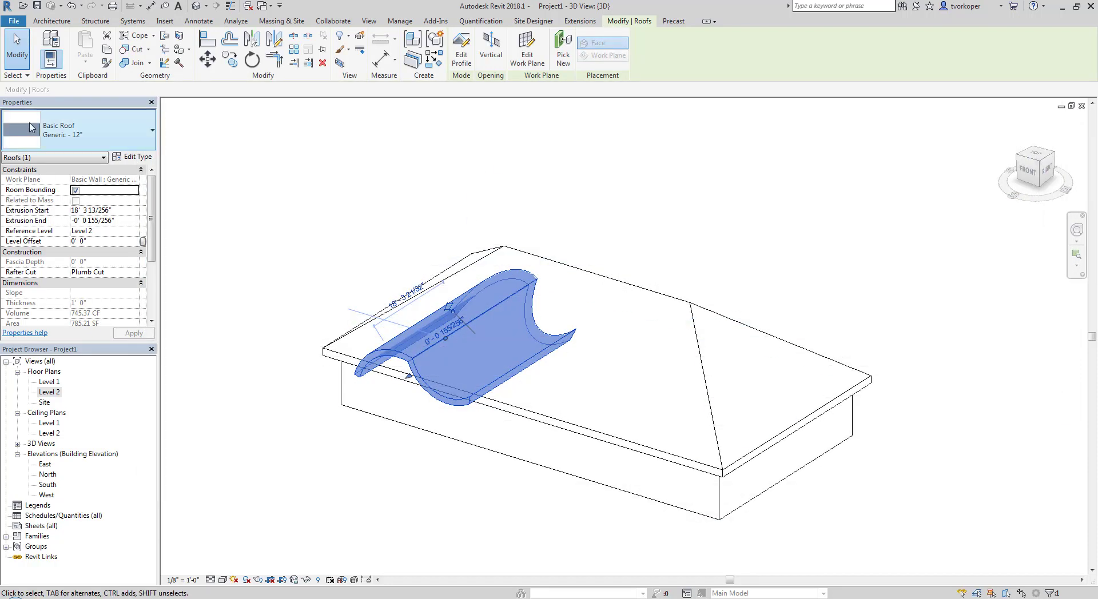
Step: Change the curved roof's type to Wood Rafter 8" - Asphalt Shingle - Insulated
left_click(64, 132)
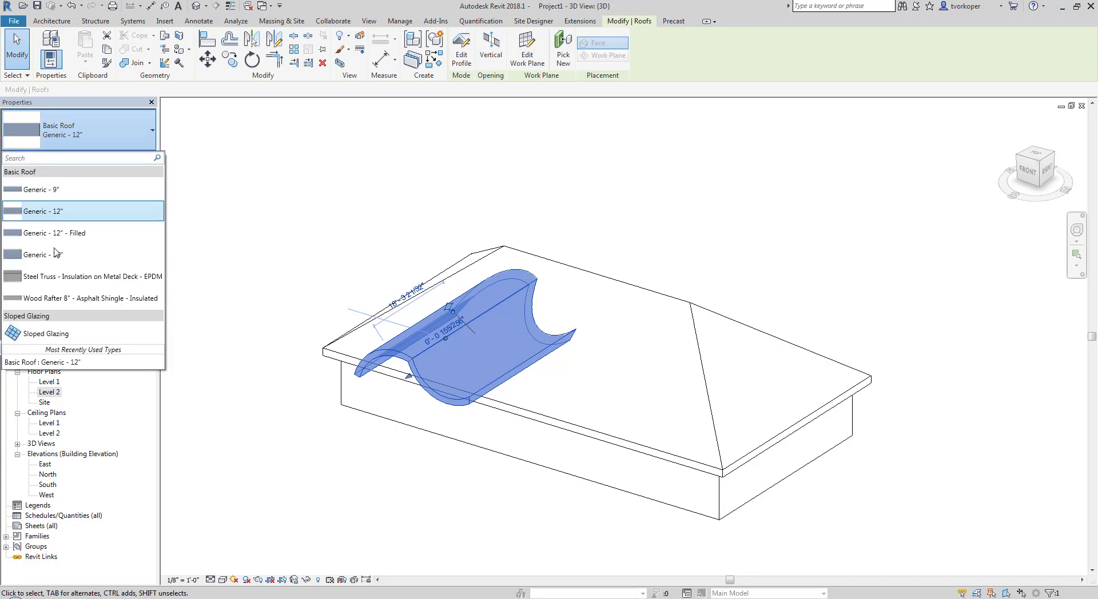
left_click(56, 300)
left_click(357, 262)
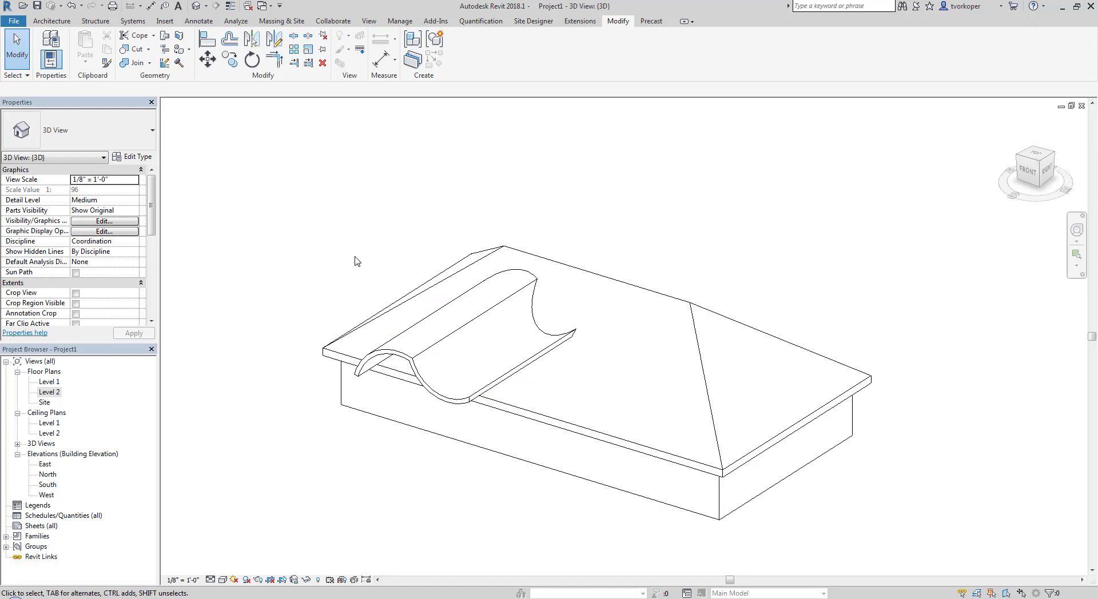
Step: Open the Asphalt Shingle material of the Finish 1 layer in the curved roof type's structure
middle_click_drag(355, 276, 276, 306, "shift")
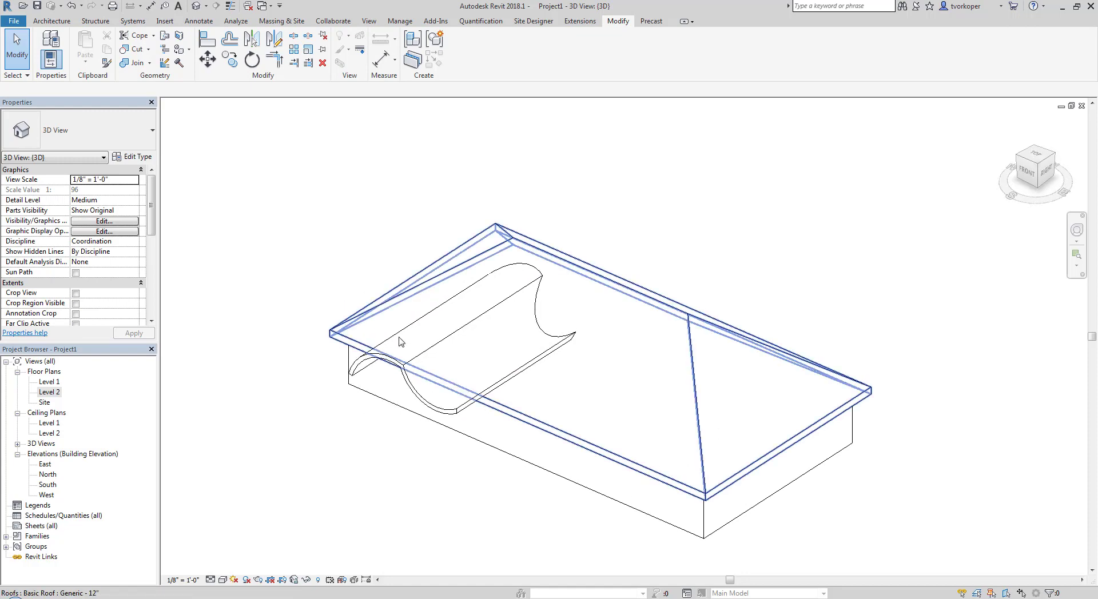
left_click(423, 350)
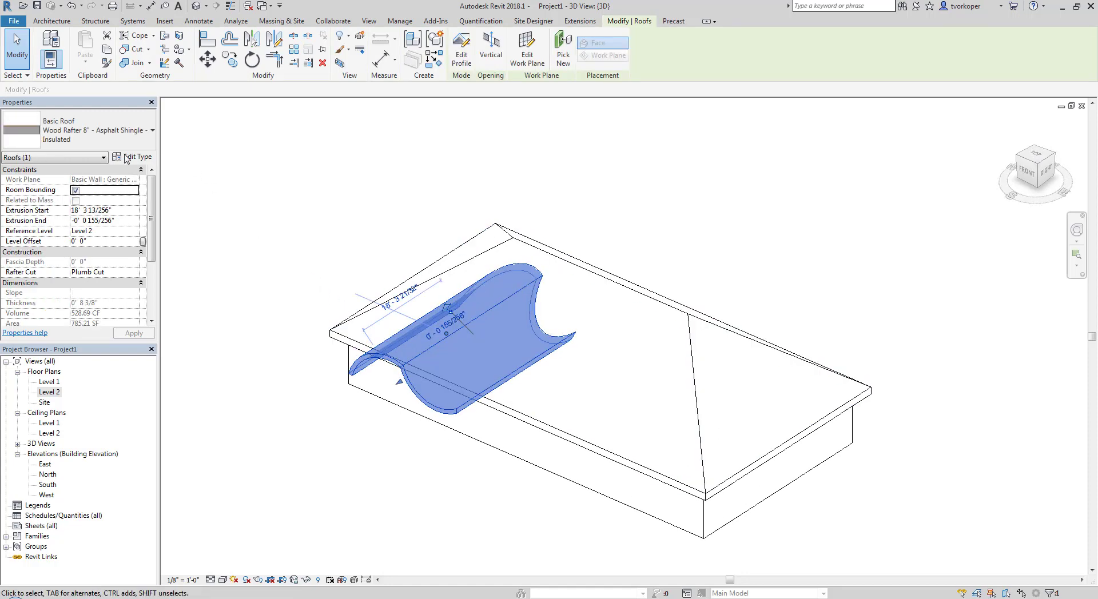
left_click(127, 158)
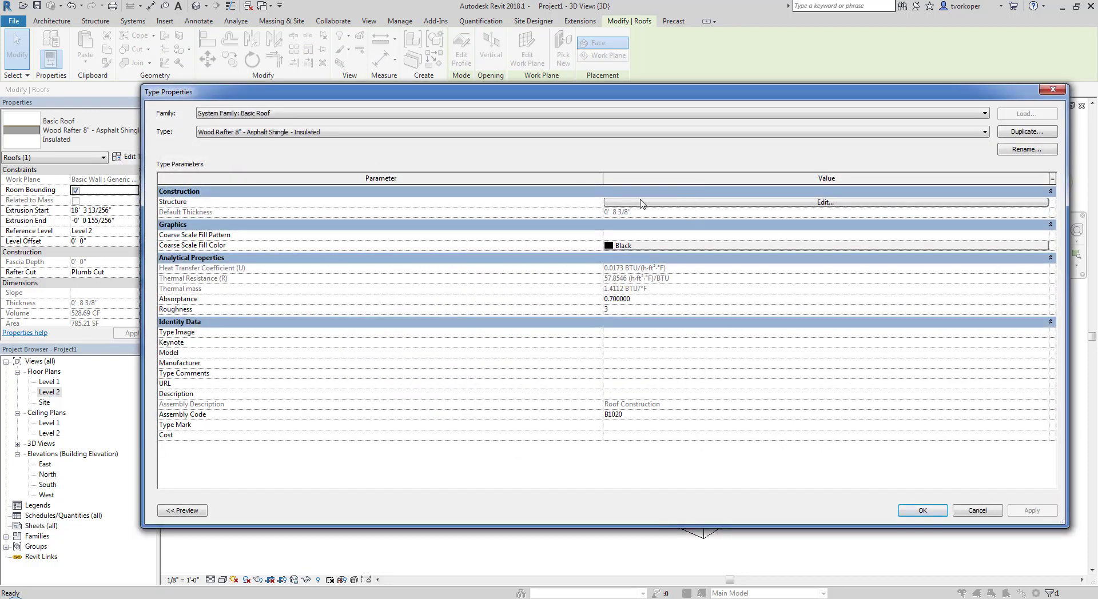
left_click_drag(141, 84, 416, 83)
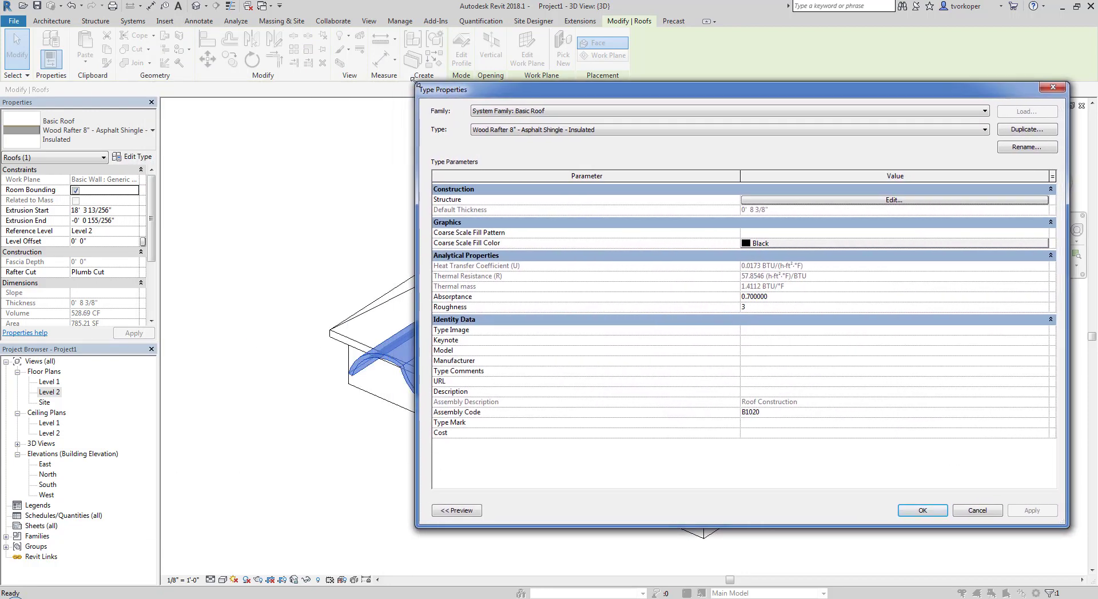
left_click_drag(554, 90, 421, 89)
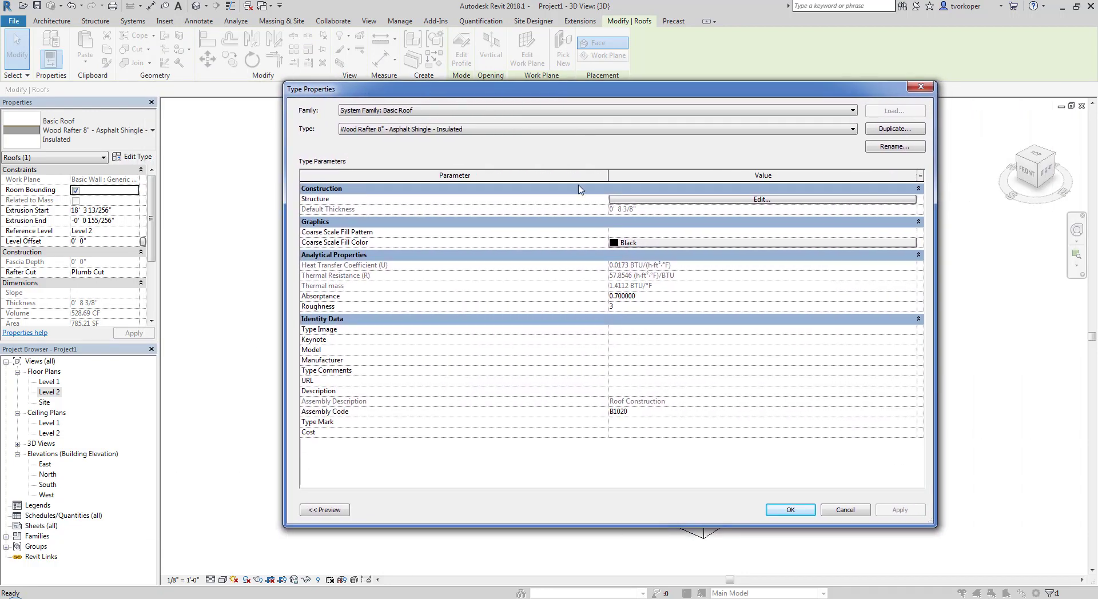
left_click(677, 200)
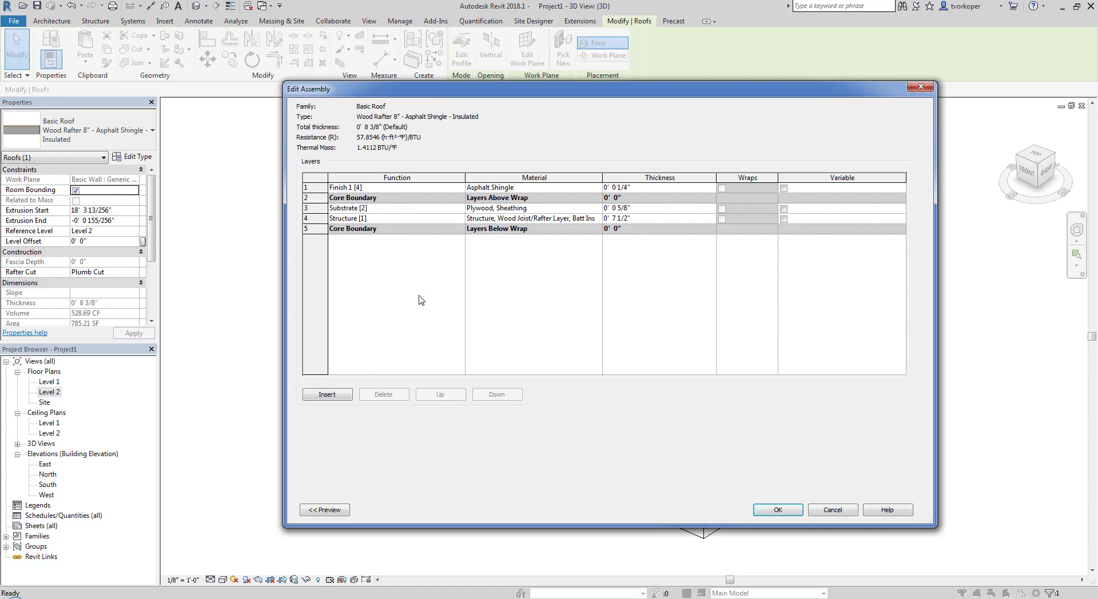
left_click(587, 188)
left_click(597, 187)
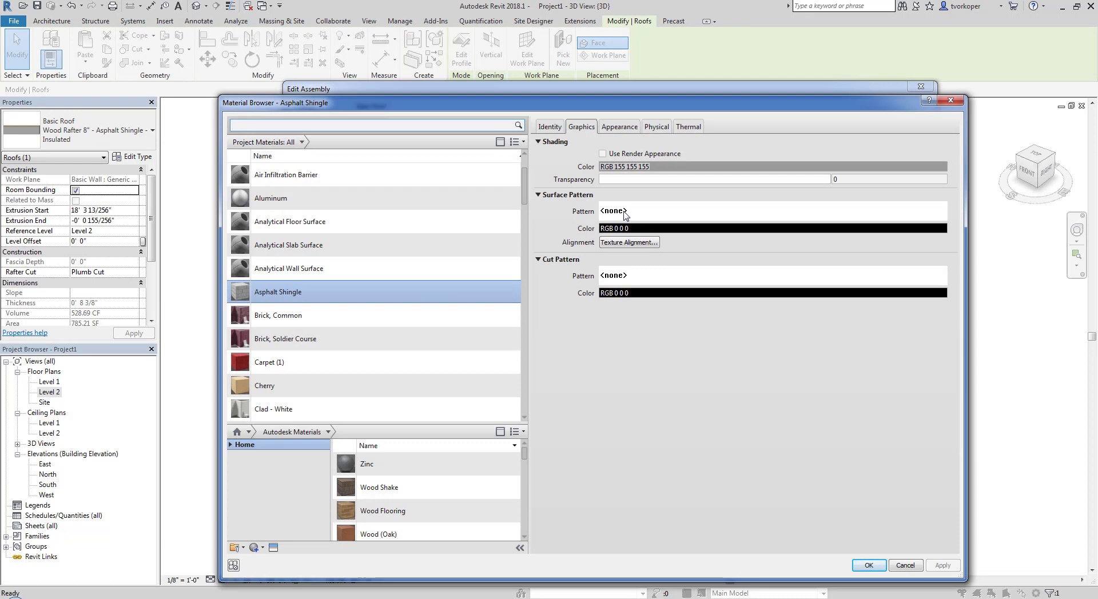
Step: Set the Asphalt Shingle surface pattern to the Shake 6" model pattern and apply it through the roof type
left_click(624, 211)
left_click(553, 408)
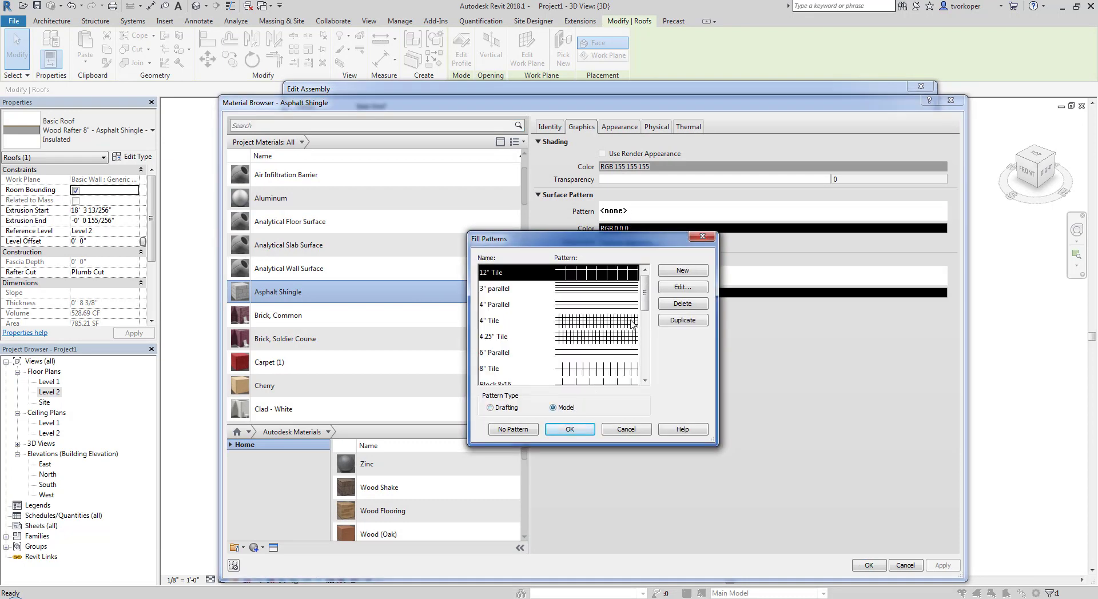
left_click_drag(645, 295, 644, 363)
left_click(592, 340)
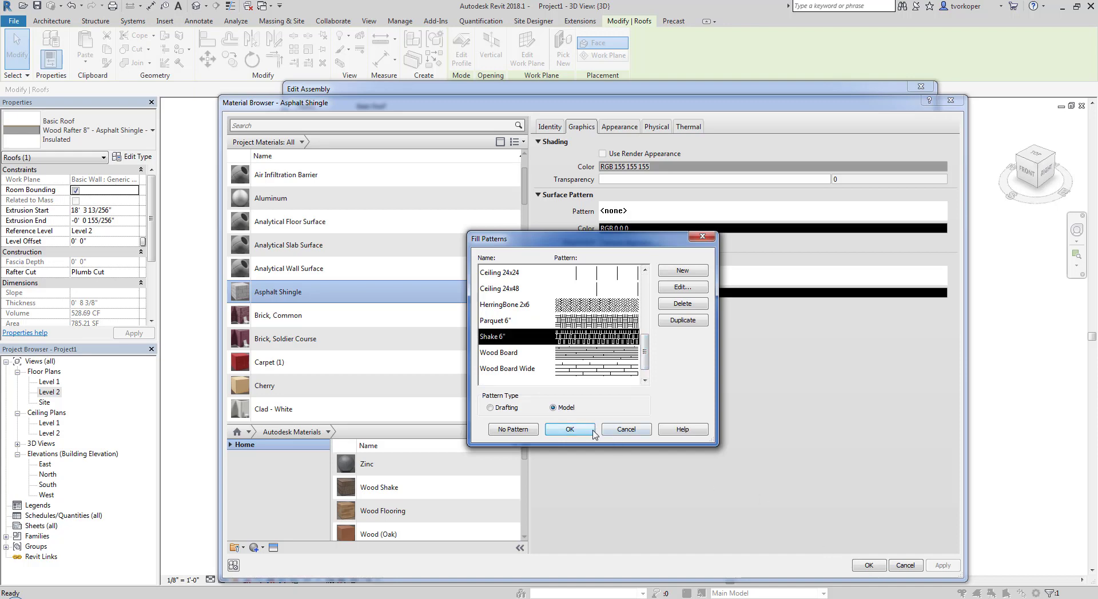
left_click(570, 430)
left_click(855, 566)
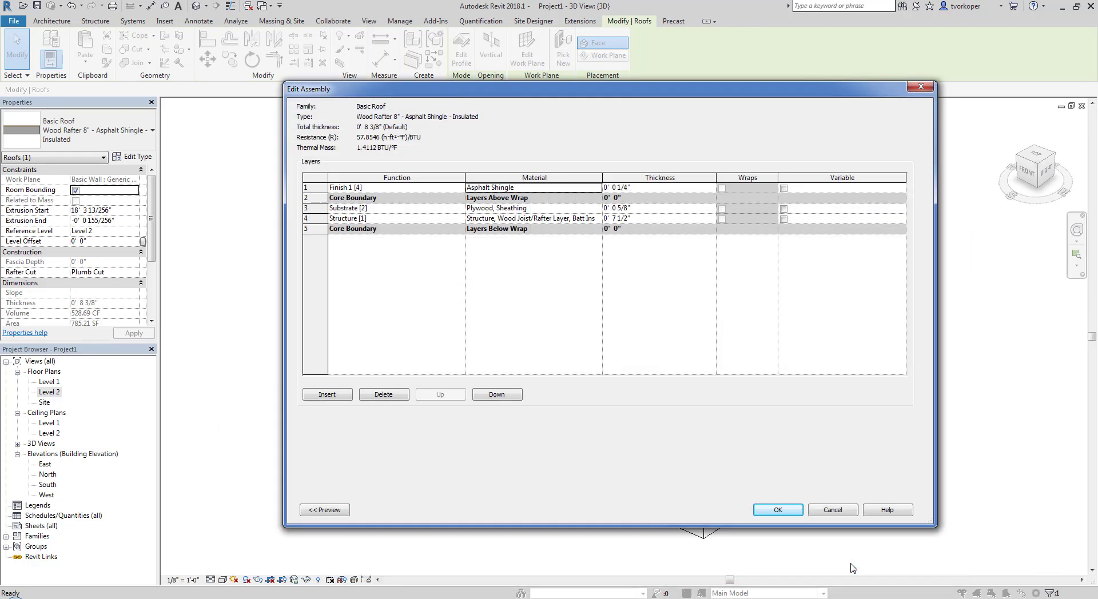
left_click(778, 510)
left_click(784, 511)
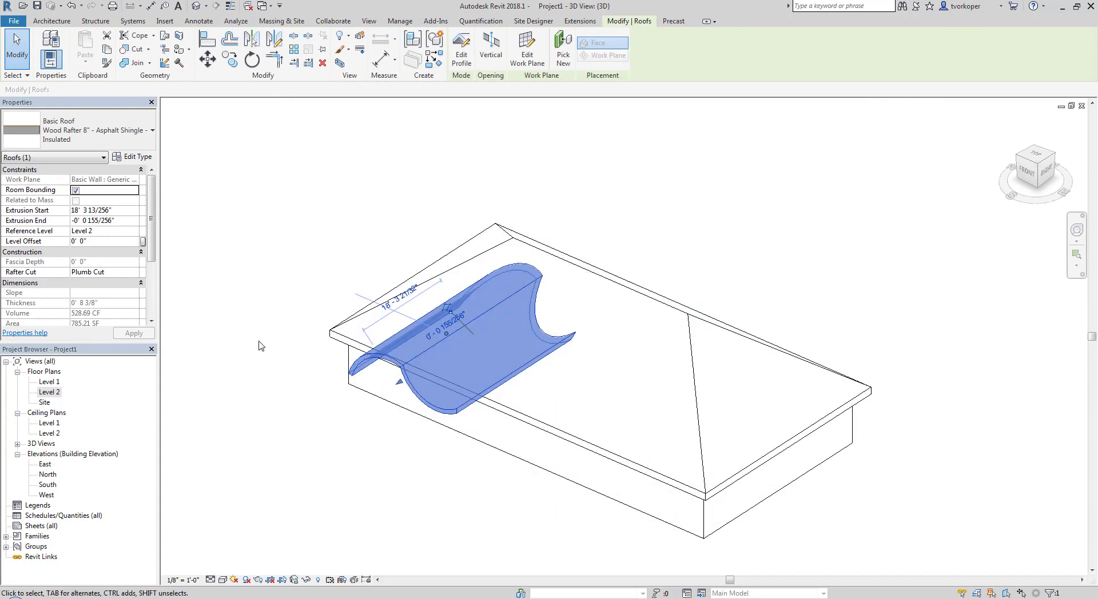
left_click(259, 346)
Step: Examine the surface pattern on the curved roof up close and review the roof's type properties
scroll(403, 421, "up", 6)
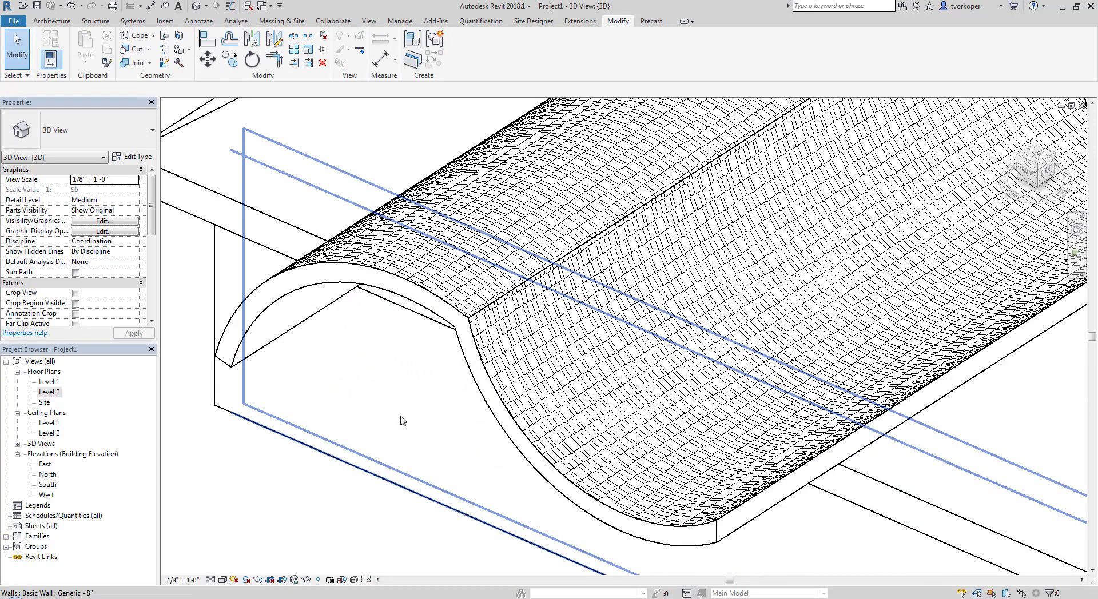
scroll(246, 459, "down", 8)
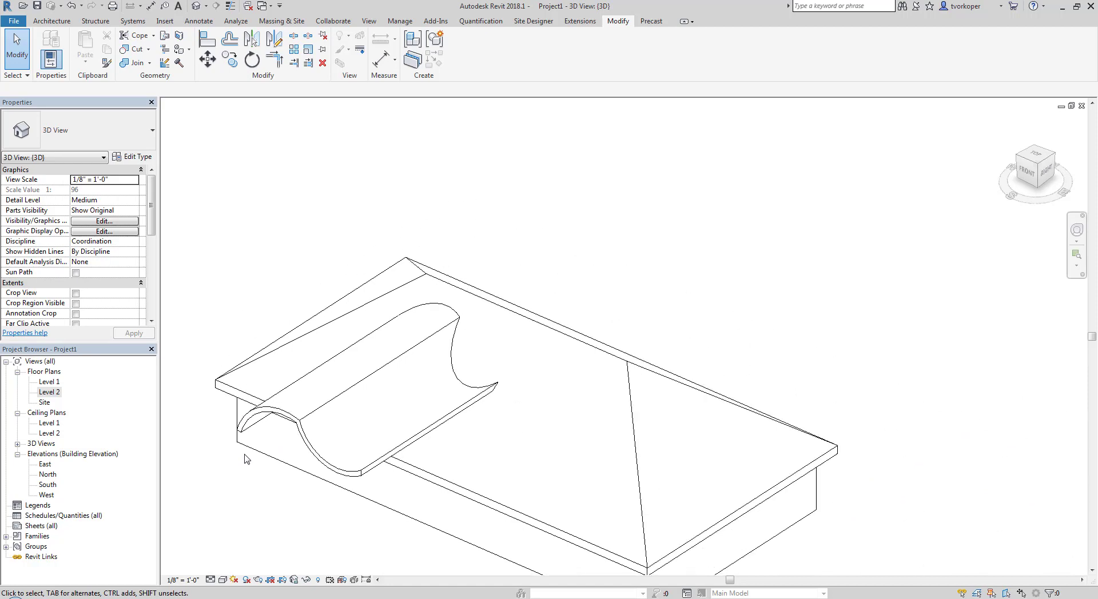
middle_click_drag(252, 449, 434, 286, "shift")
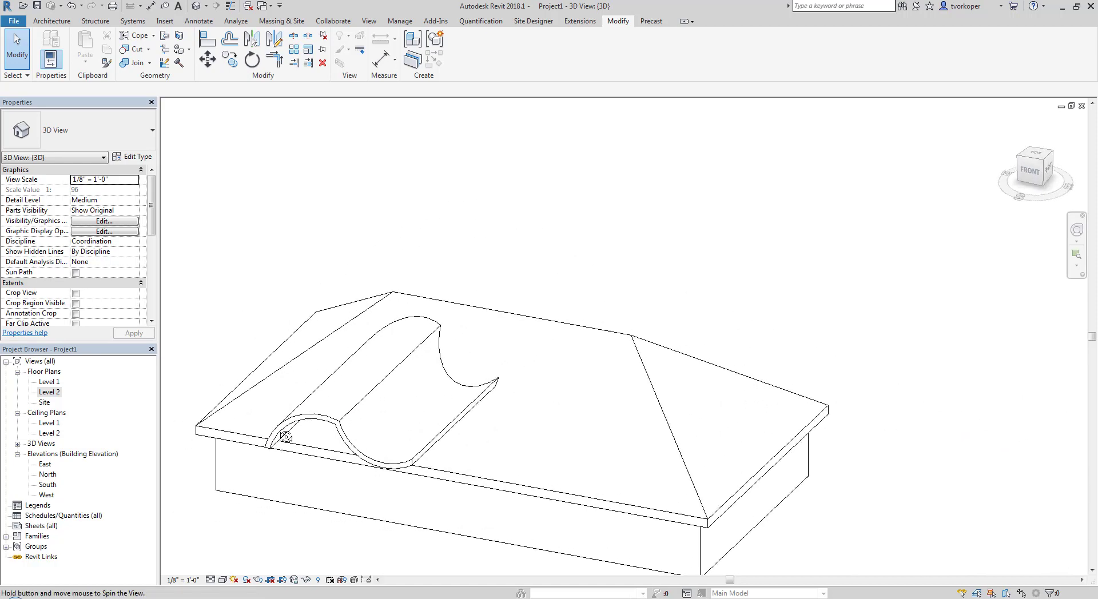
left_click(309, 407)
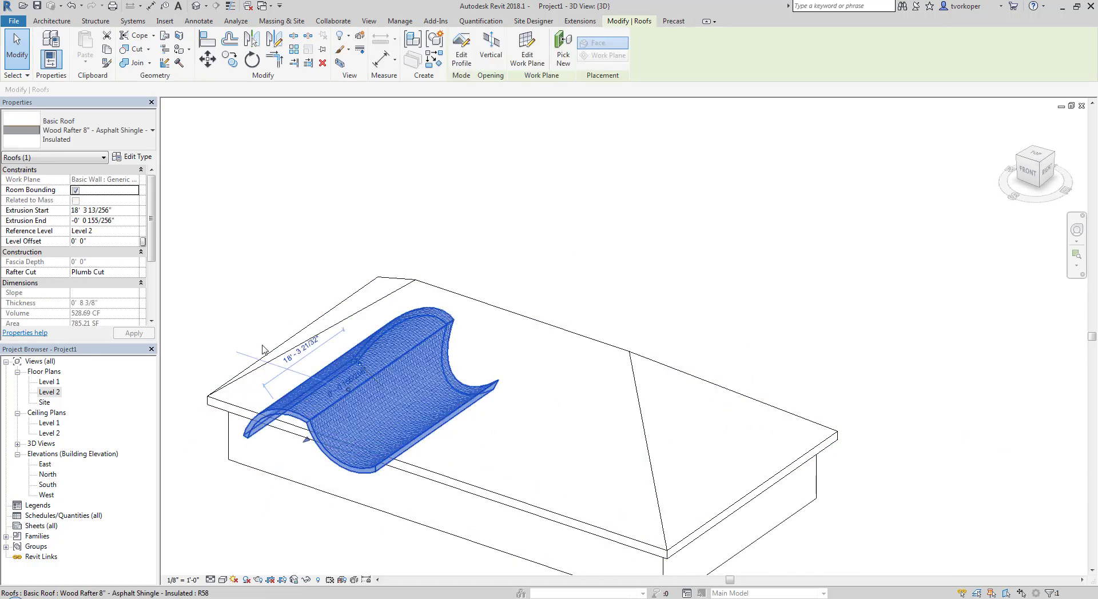
left_click(137, 158)
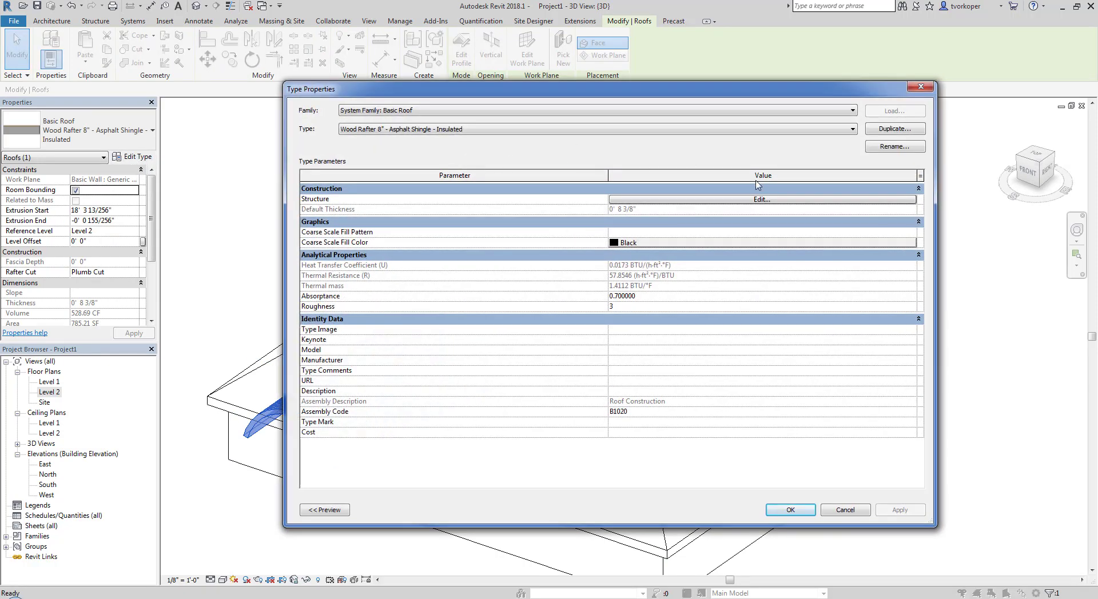
left_click(914, 90)
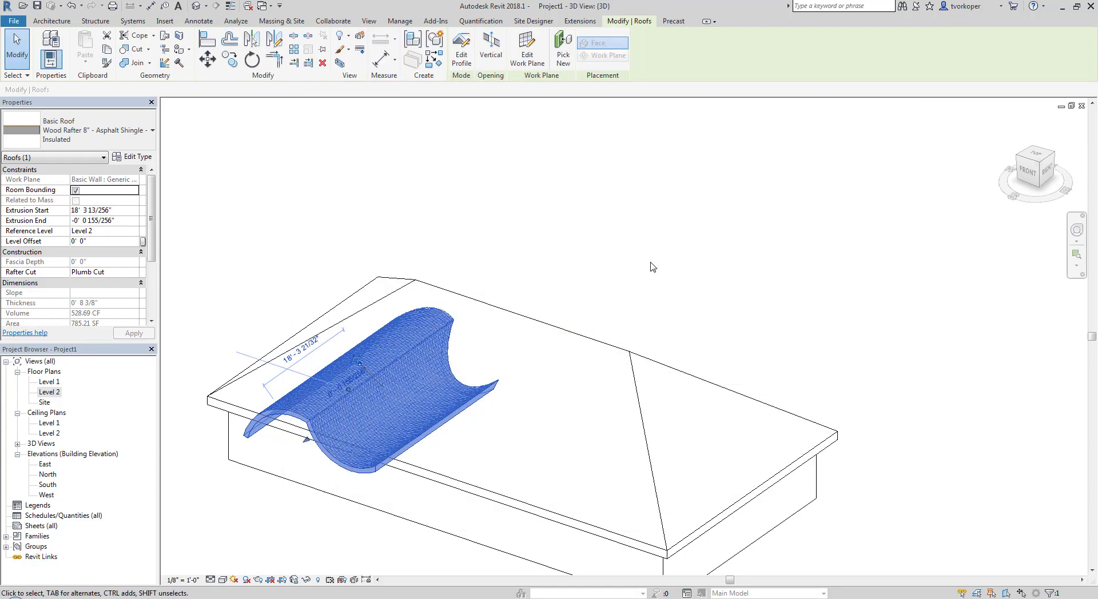
key("Escape")
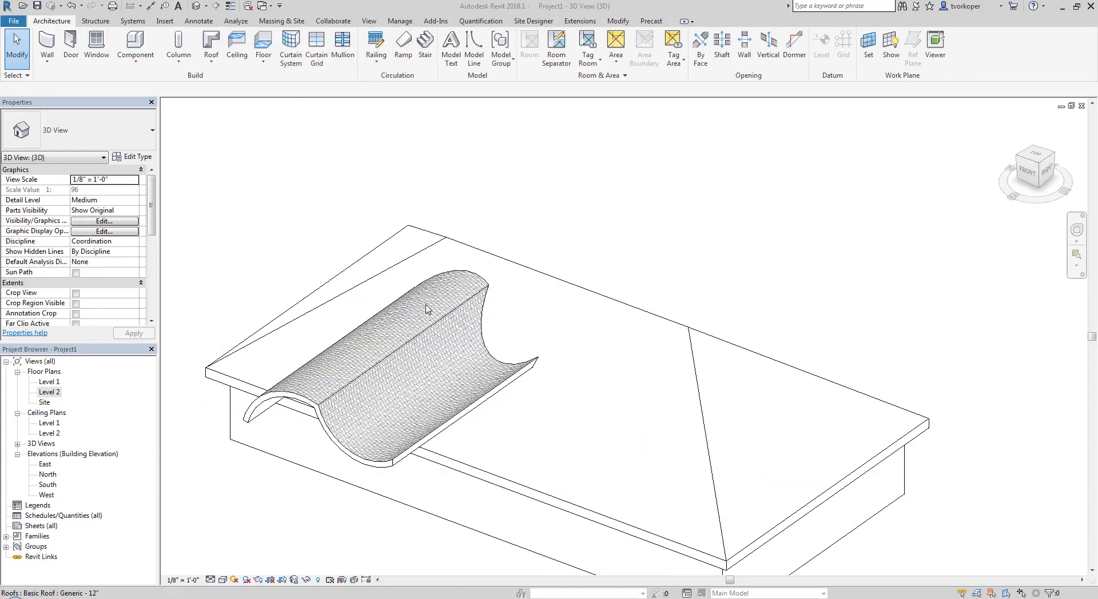
Step: Delete the curved extrusion roof from the front slope of the hip roof
left_click(357, 354)
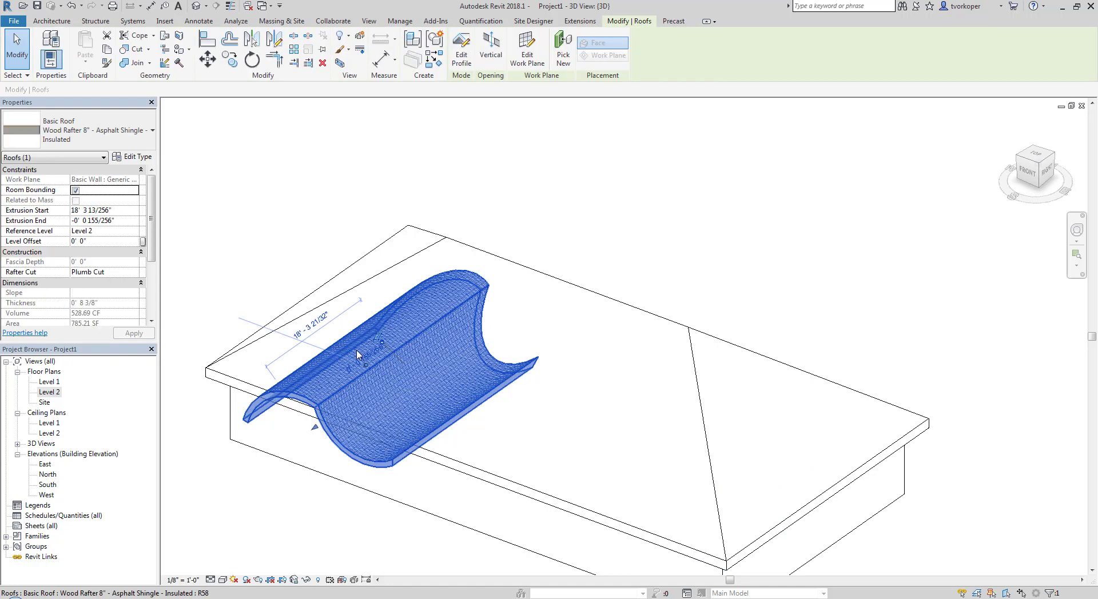
key("Delete")
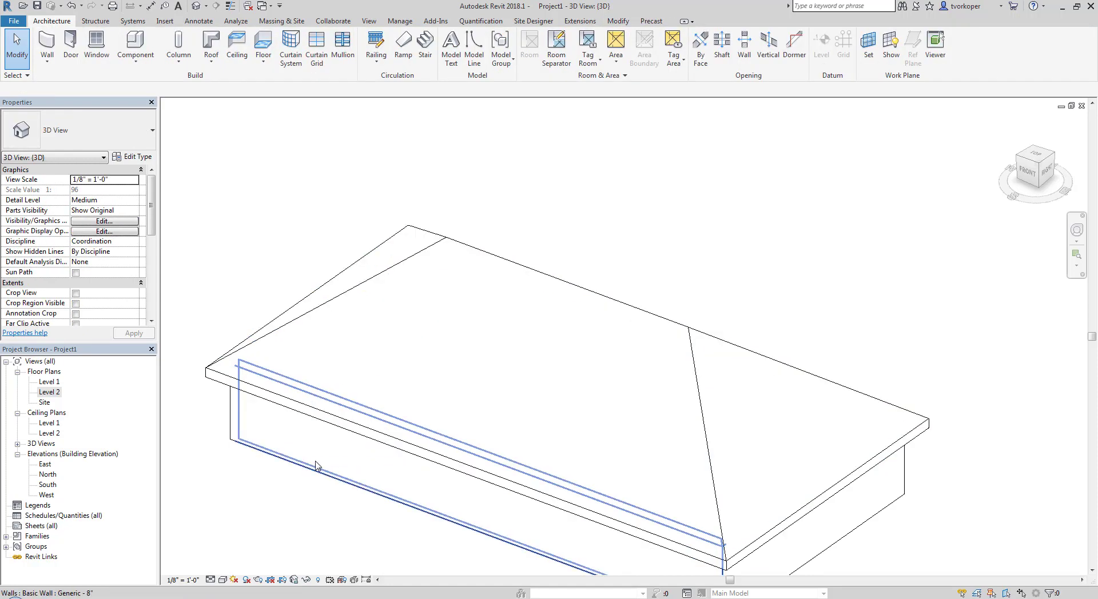
Step: Examine the underside of the hip roof's eave where it overhangs the wall, and return to an overall view
middle_click_drag(315, 466, 460, 215, "shift")
scroll(348, 318, "up", 8)
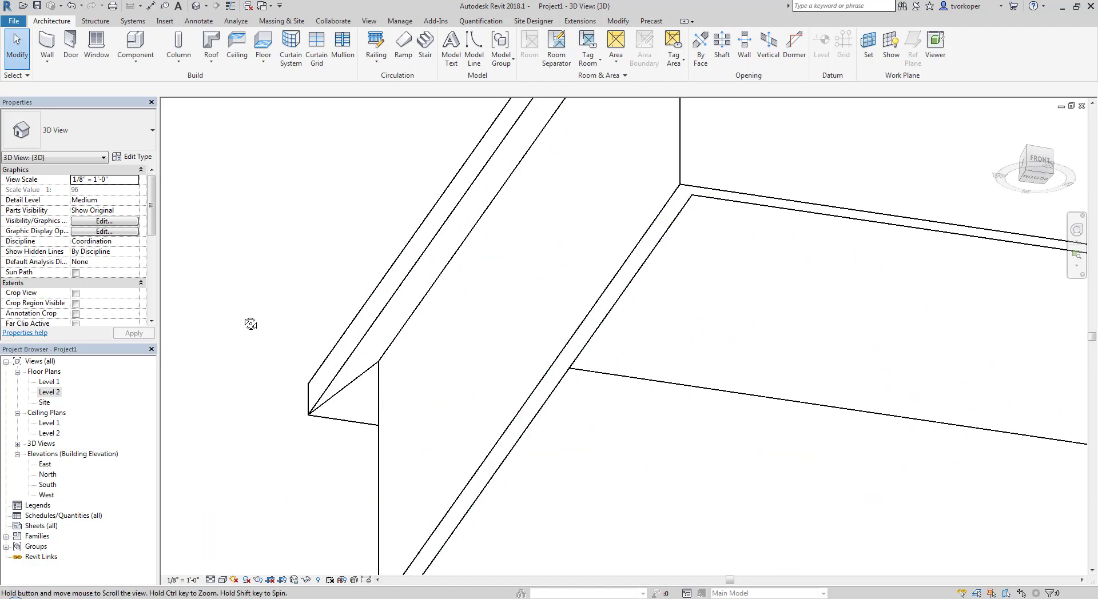
middle_click_drag(253, 320, 260, 367, "shift")
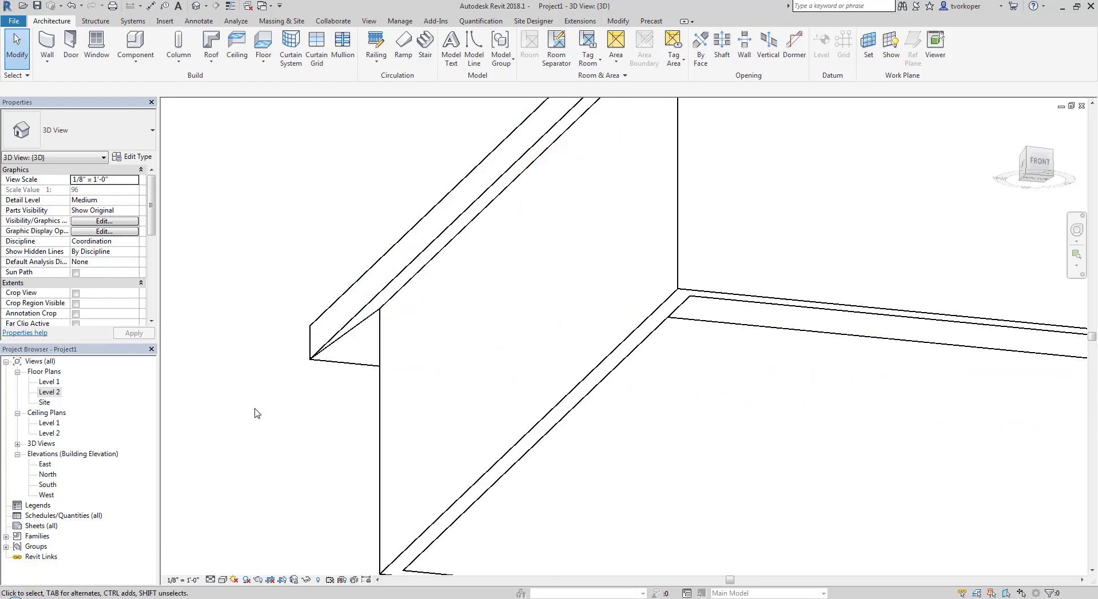
middle_click_drag(257, 413, 363, 465, "shift")
scroll(341, 461, "down", 4)
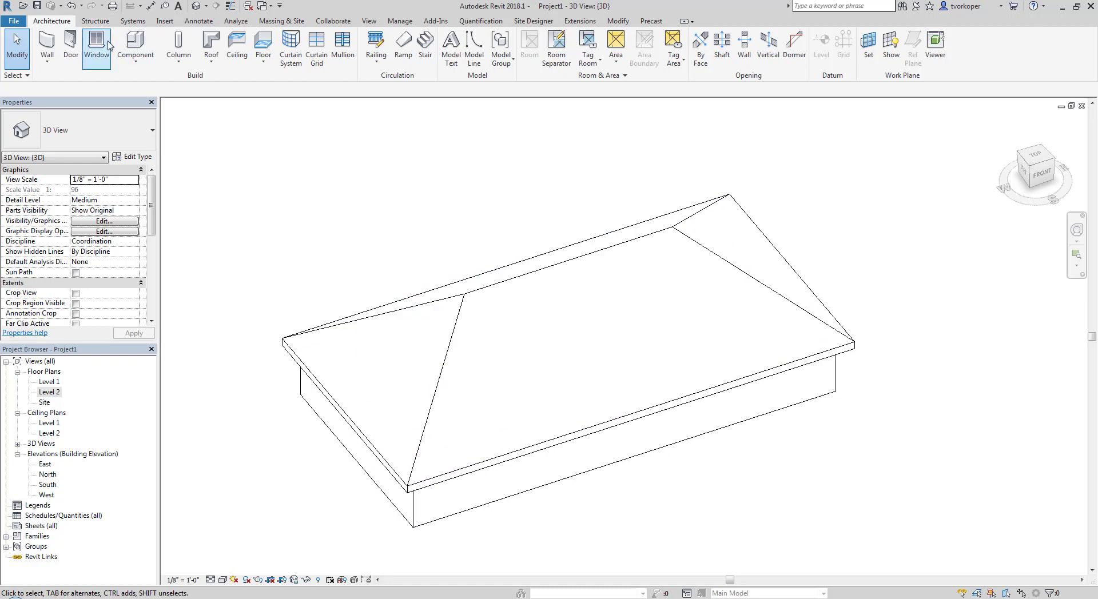
Step: Start a roof soffit on Level 2 and sketch its inner boundary along the outer faces of all four walls
left_click(211, 57)
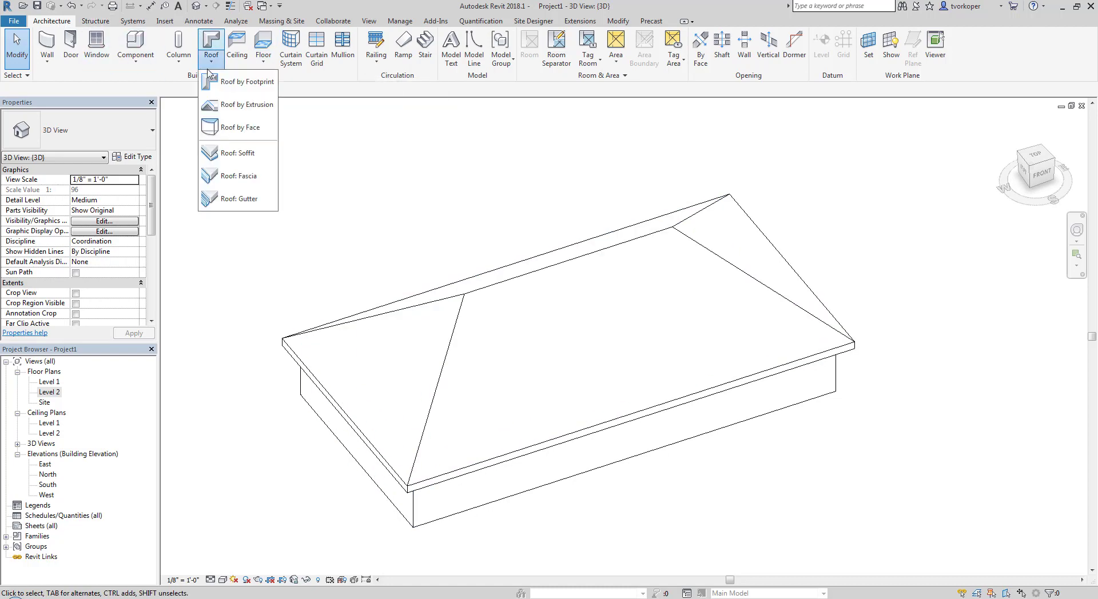
left_click(220, 153)
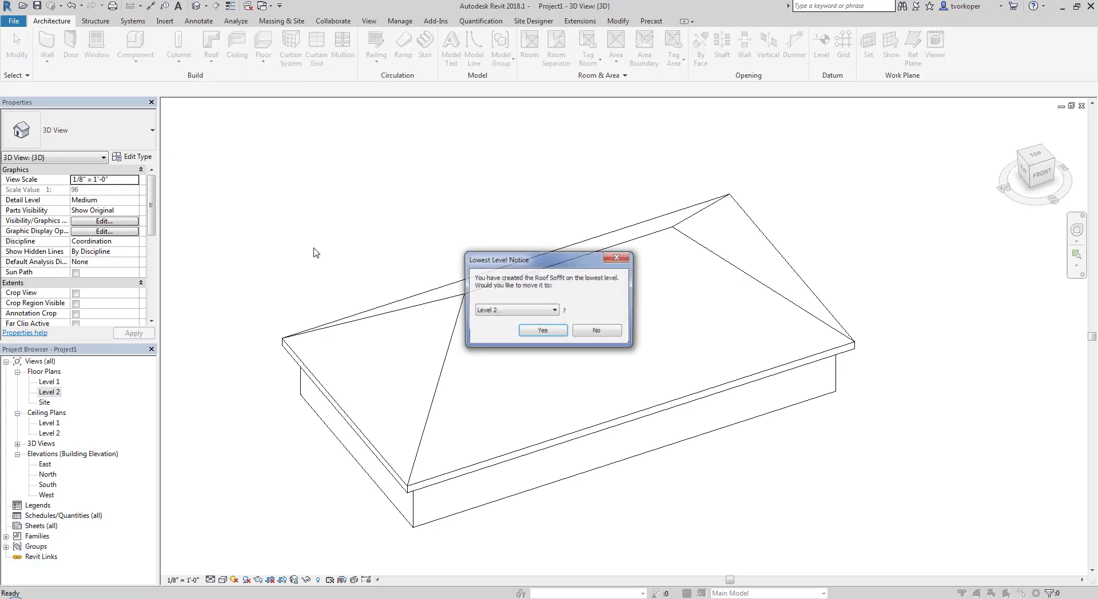
left_click(530, 334)
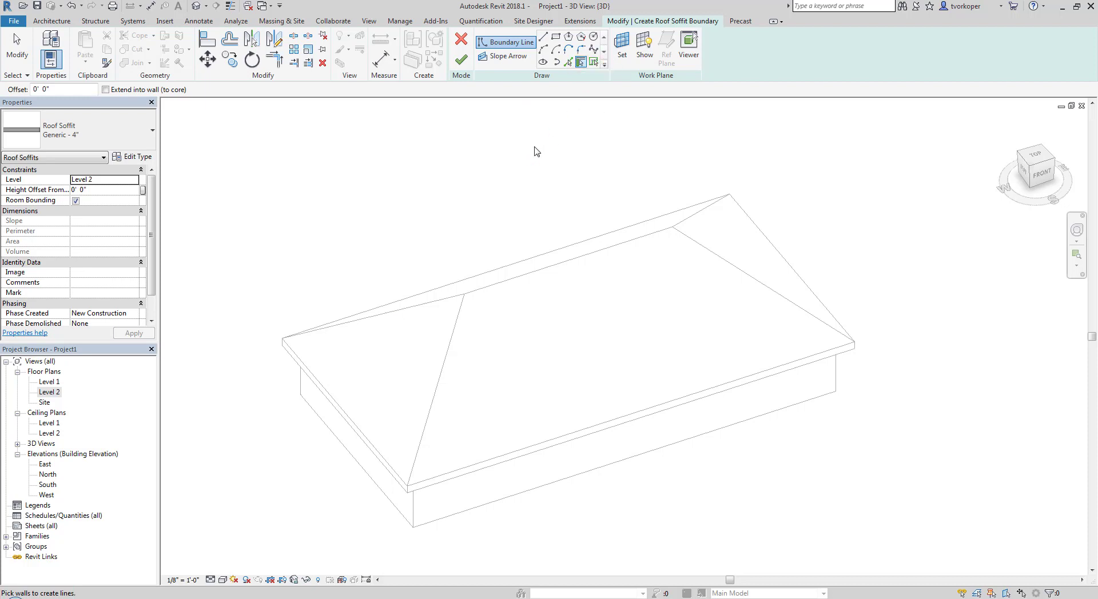
key("Tab")
left_click(384, 496)
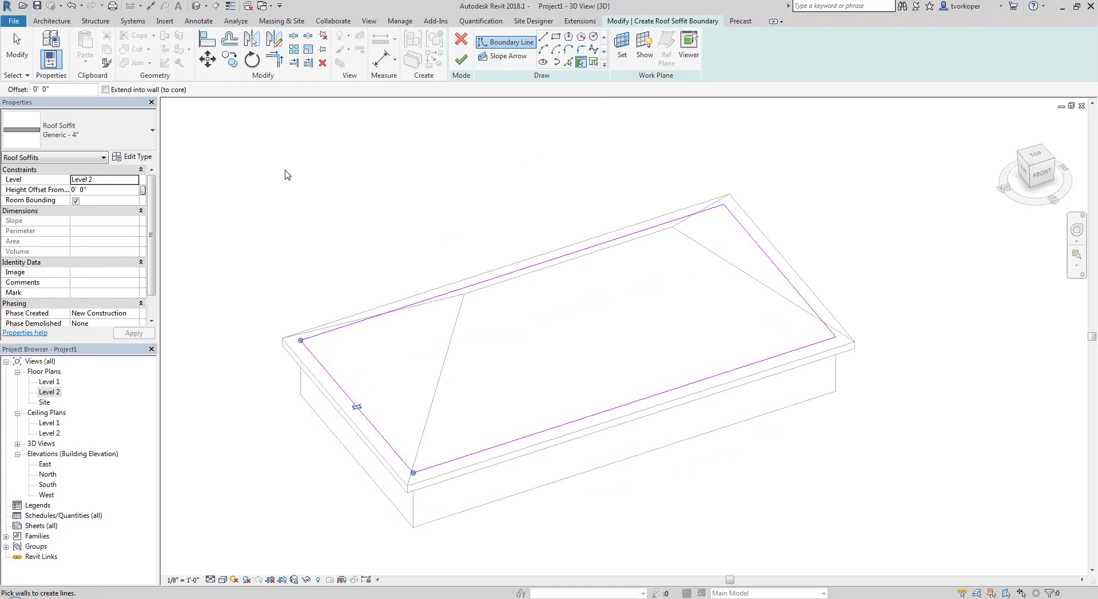
Step: Add the hip roof's outer outline to the soffit boundary and finish the soffit sketch
left_click(594, 62)
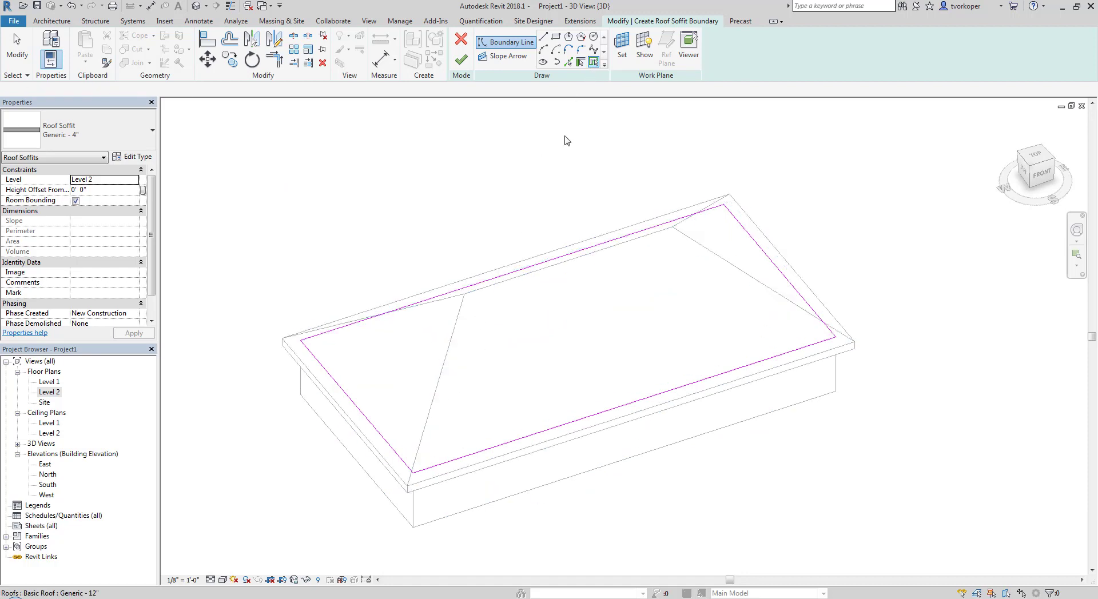
left_click(468, 355)
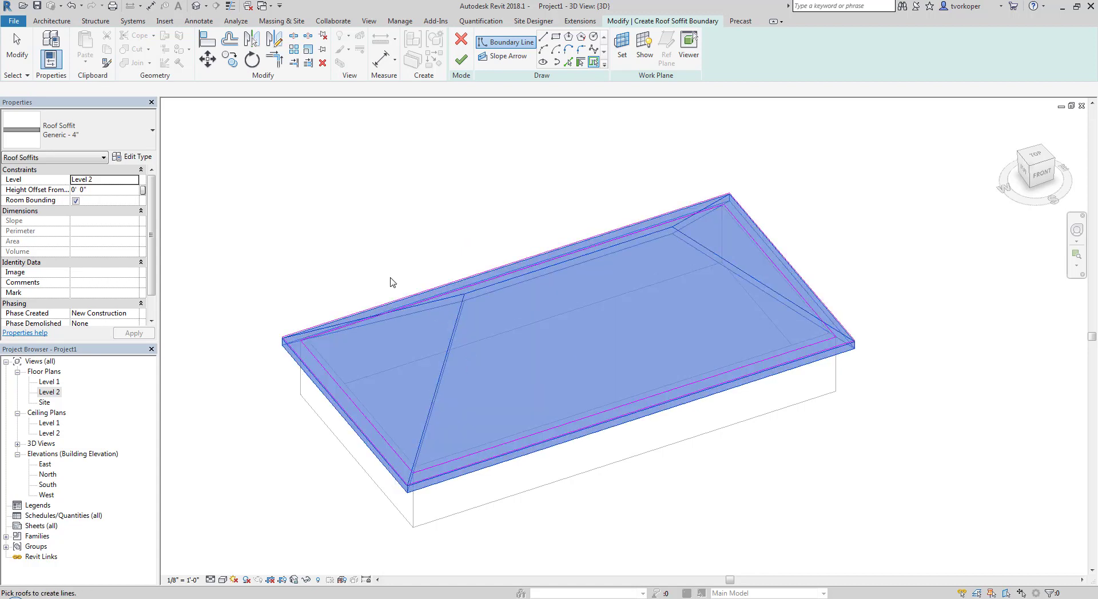
key("Escape")
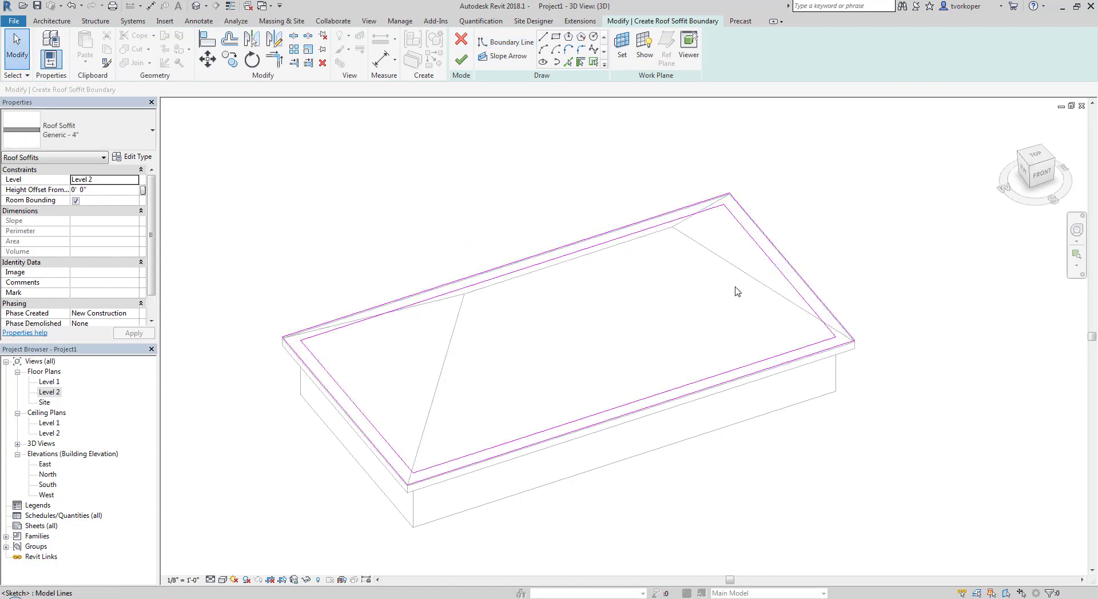
left_click(461, 59)
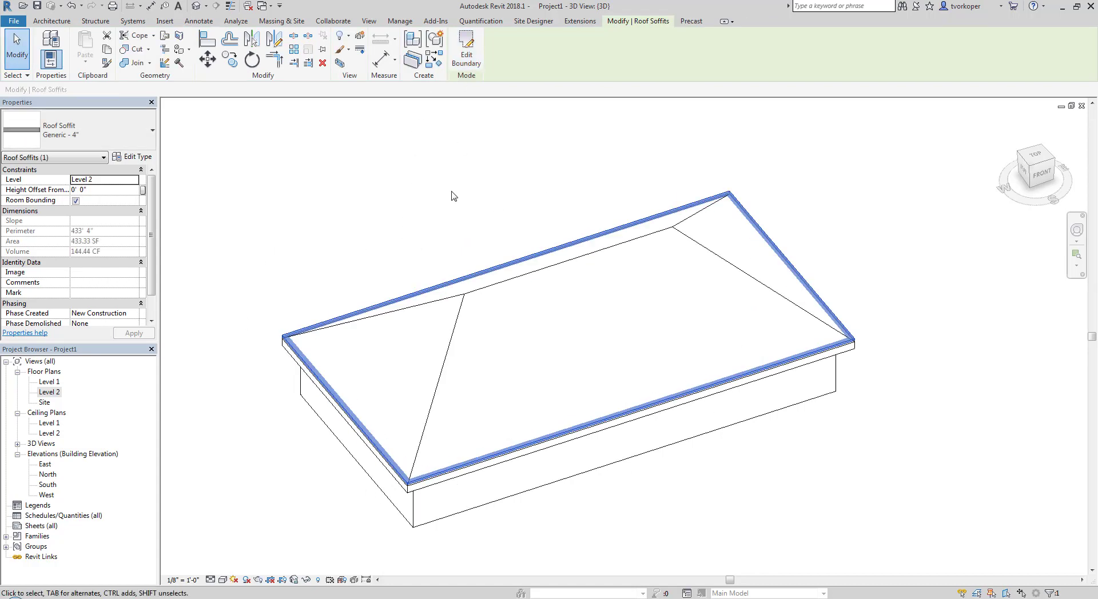
left_click(440, 203)
Step: Cut a building section lengthwise through the middle of the building in the Level 2 plan and open the section view
middle_click_drag(299, 465, 314, 323, "shift")
scroll(286, 321, "up", 5)
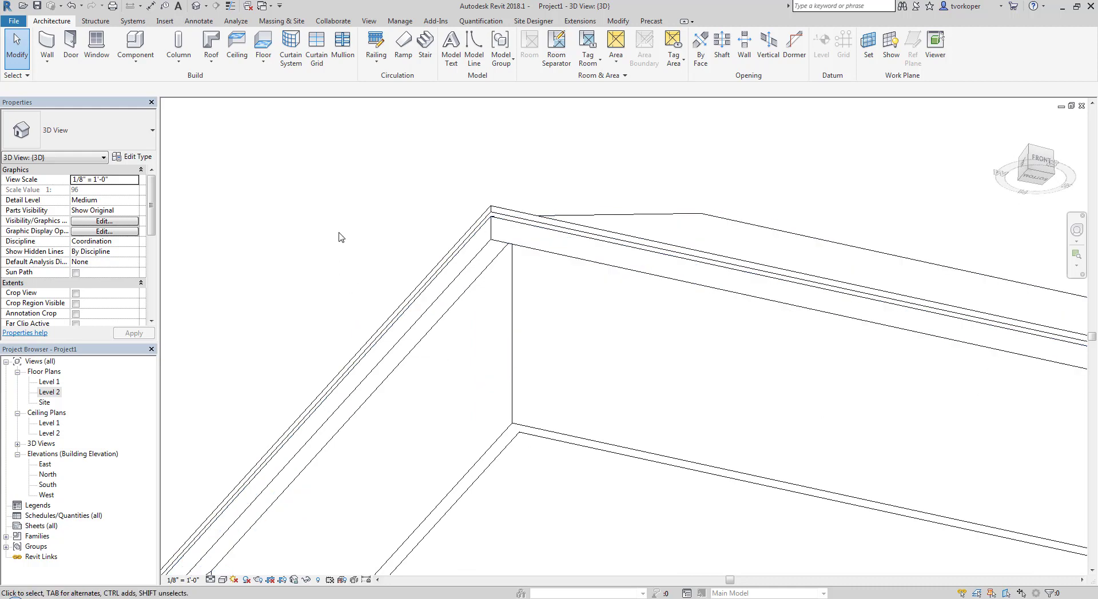
left_click(491, 213)
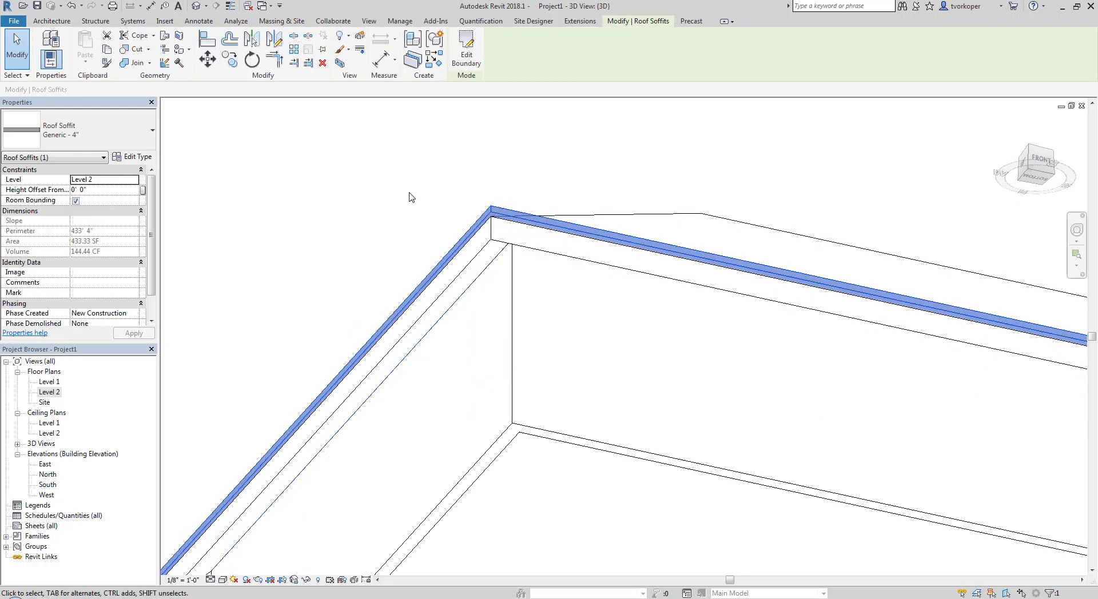
middle_click_drag(399, 186, 424, 244, "shift")
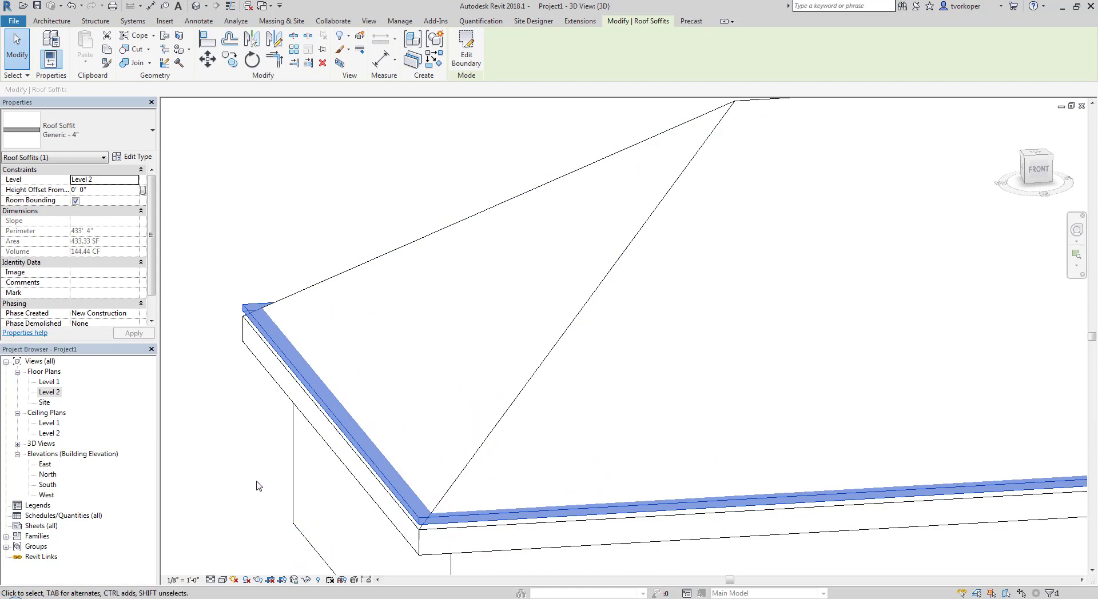
double_click(50, 393)
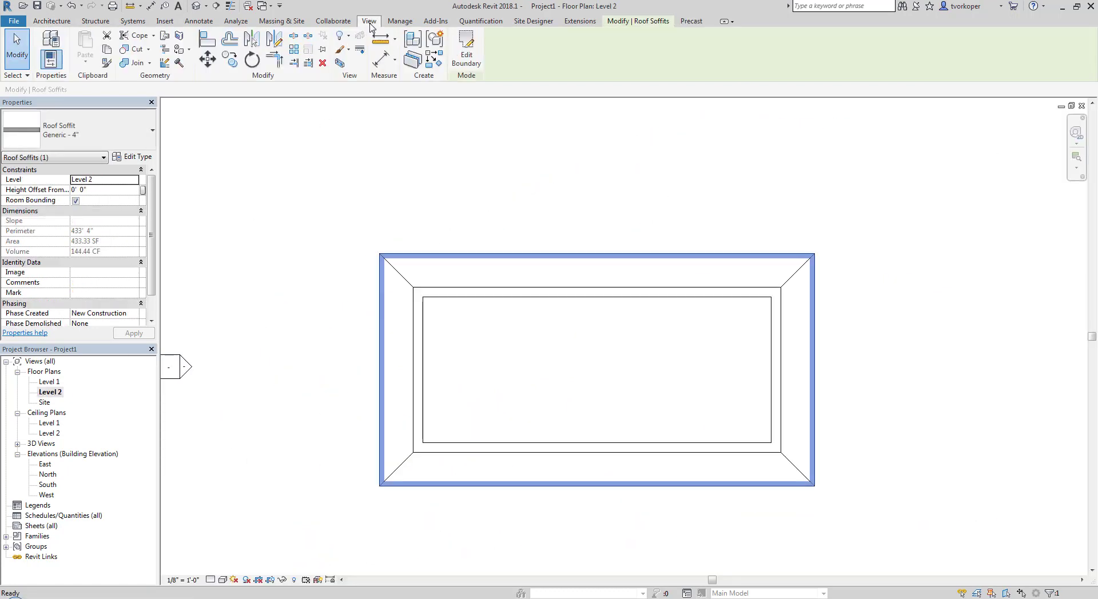
left_click(369, 22)
left_click(416, 53)
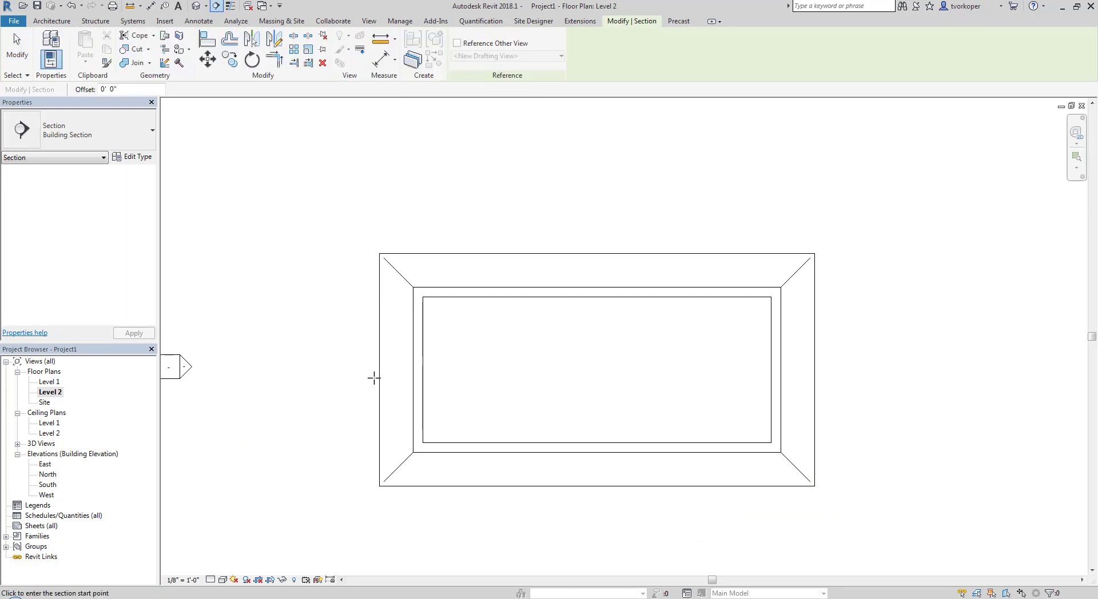
left_click(326, 373)
left_click(863, 373)
key("Escape")
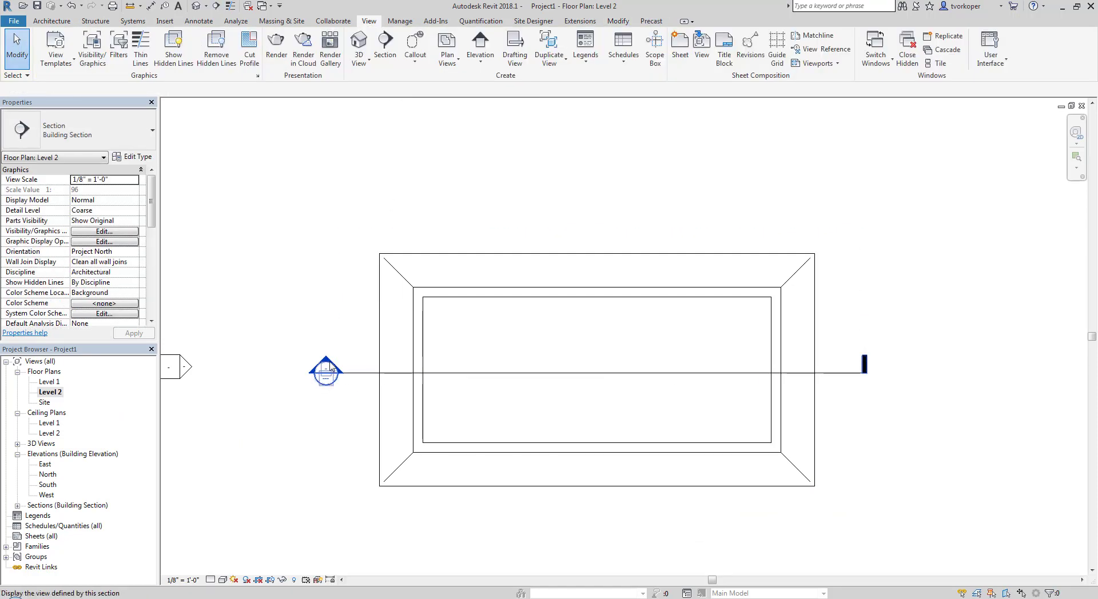
double_click(331, 368)
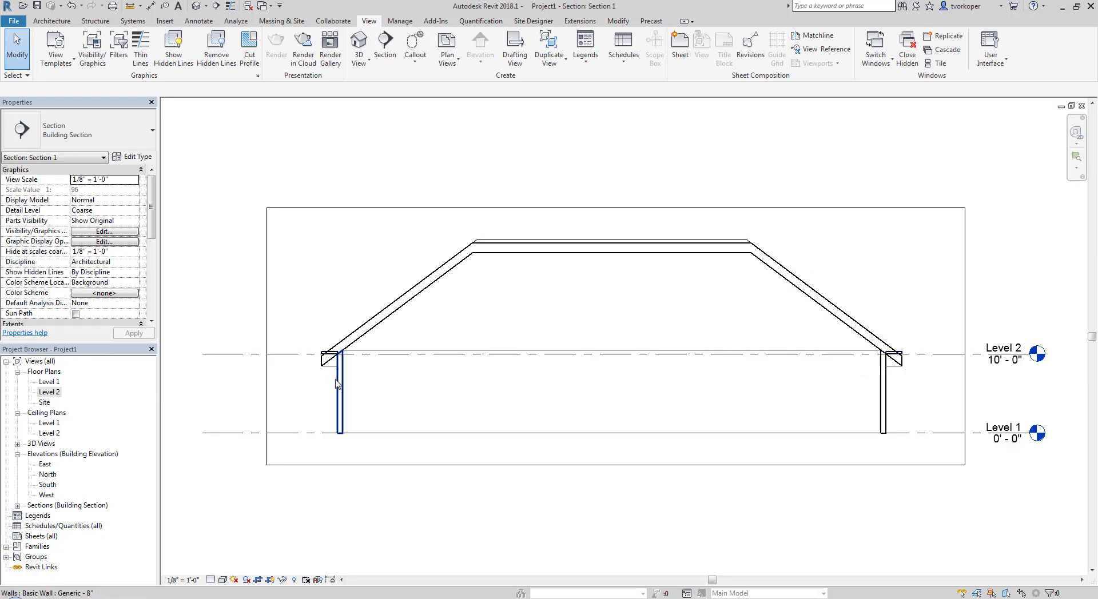
Step: Move the soffit down so its lower outer corner meets the lower corner of the roof's eave, and dismiss the save reminder without saving
scroll(319, 380, "up", 5)
left_click(314, 275)
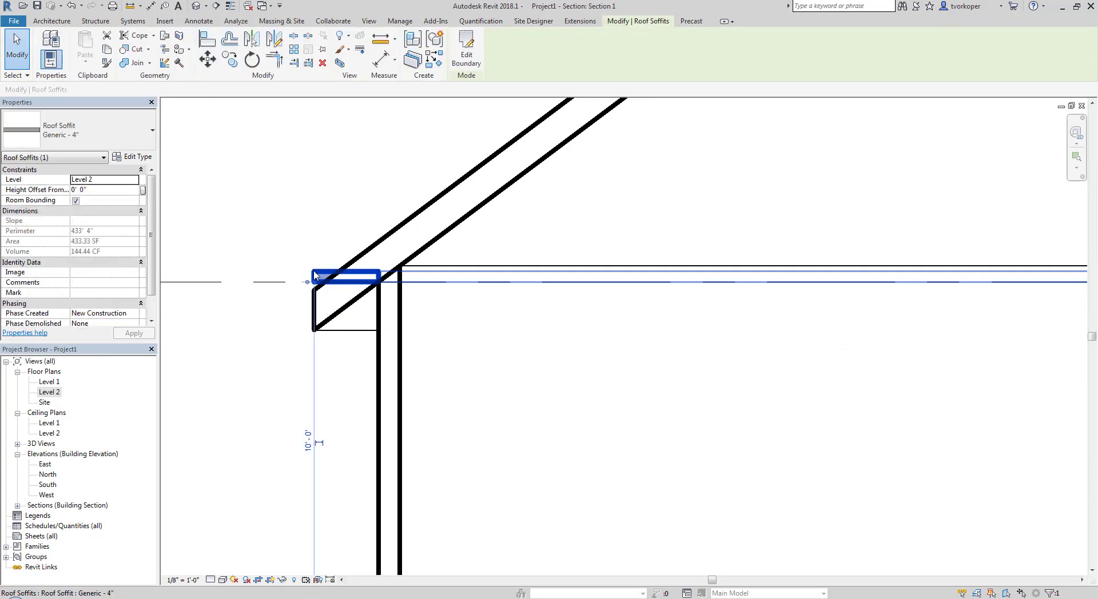
key("m")
key("v")
left_click(313, 272)
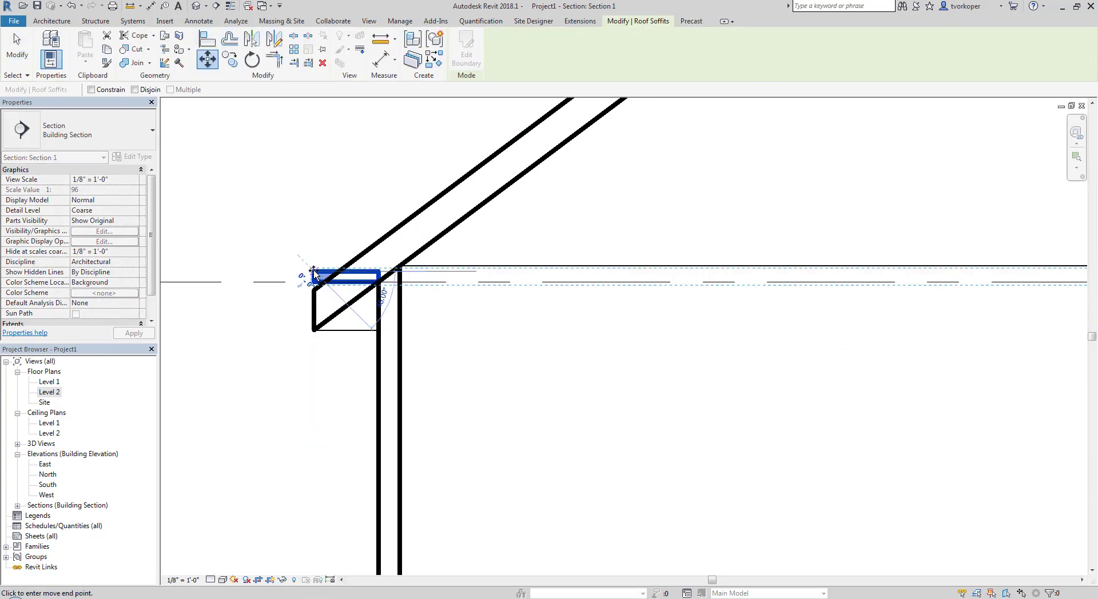
left_click(313, 273)
key("m")
key("v")
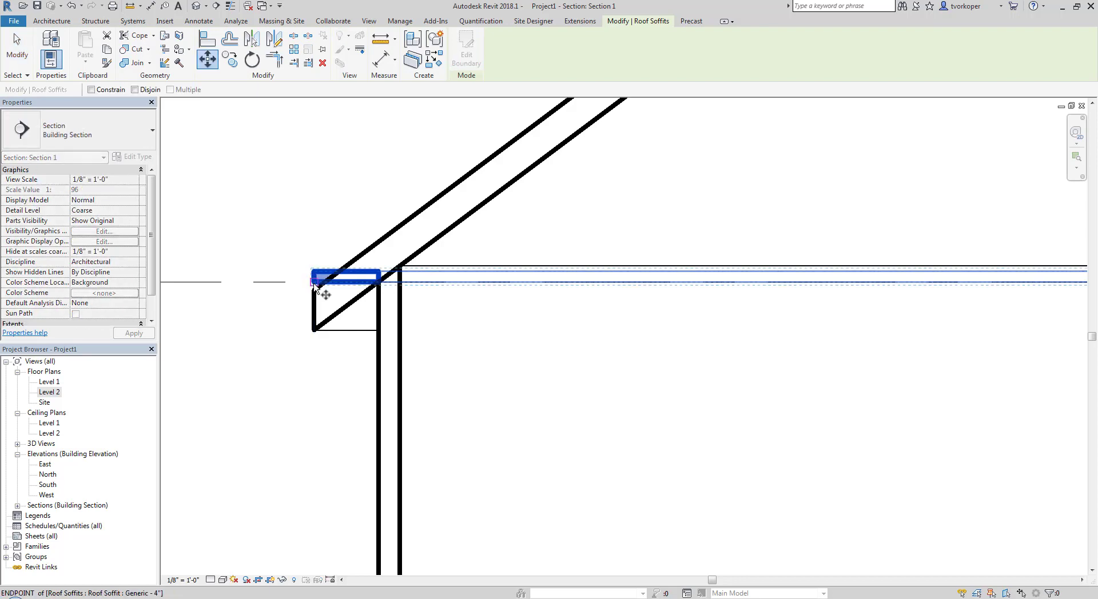
left_click(316, 284)
left_click(314, 330)
left_click(248, 301)
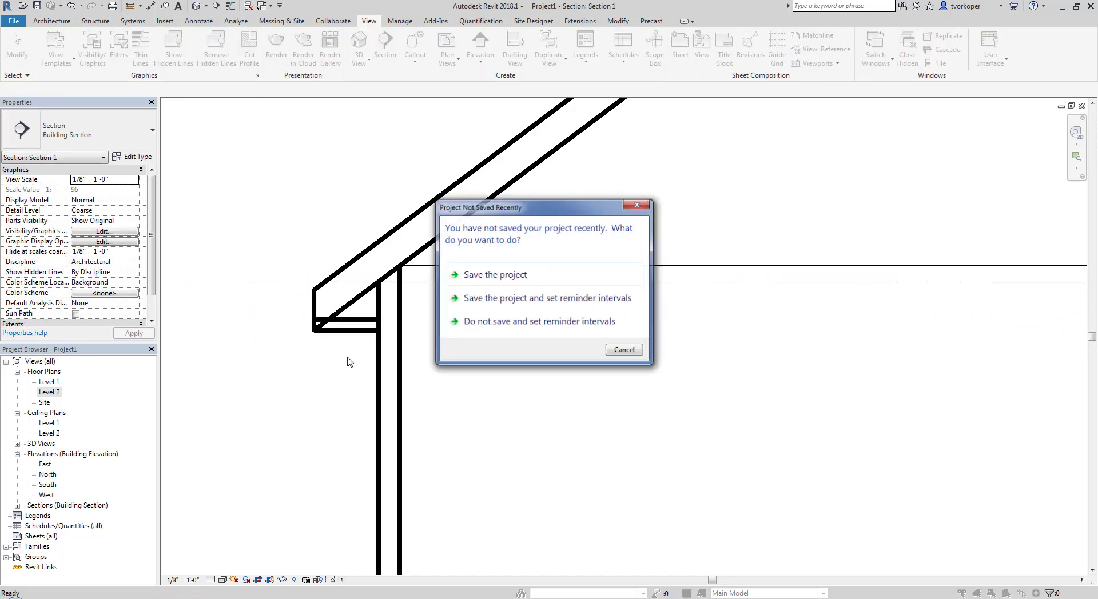
left_click(623, 350)
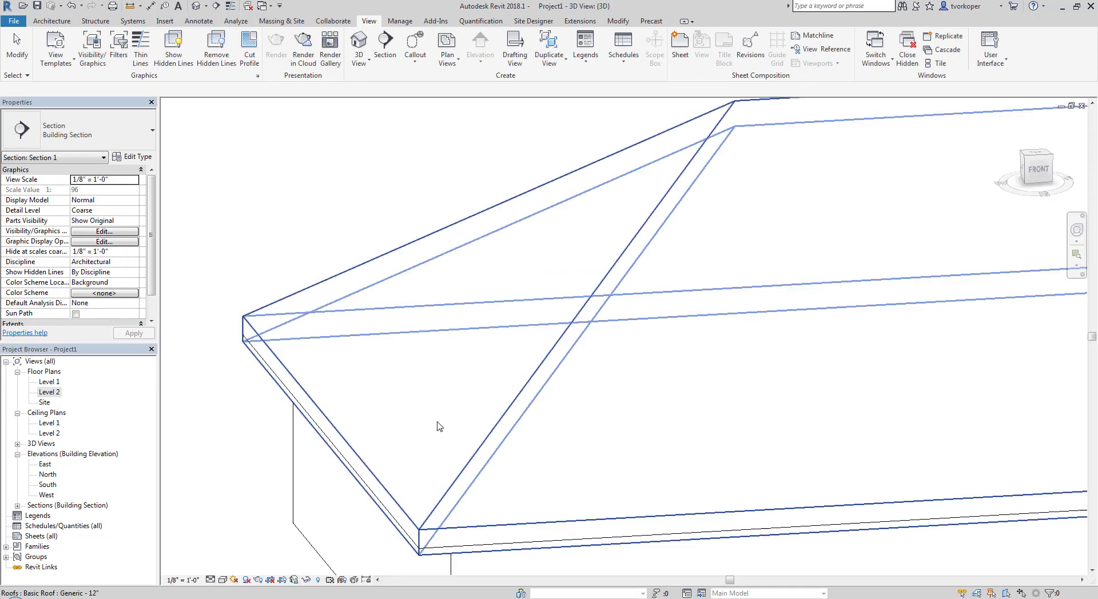
Step: Examine the soffit under the eave in 3D, switching the display to Shaded and back to Hidden Line
key("Escape")
middle_click_drag(431, 436, 276, 303, "shift")
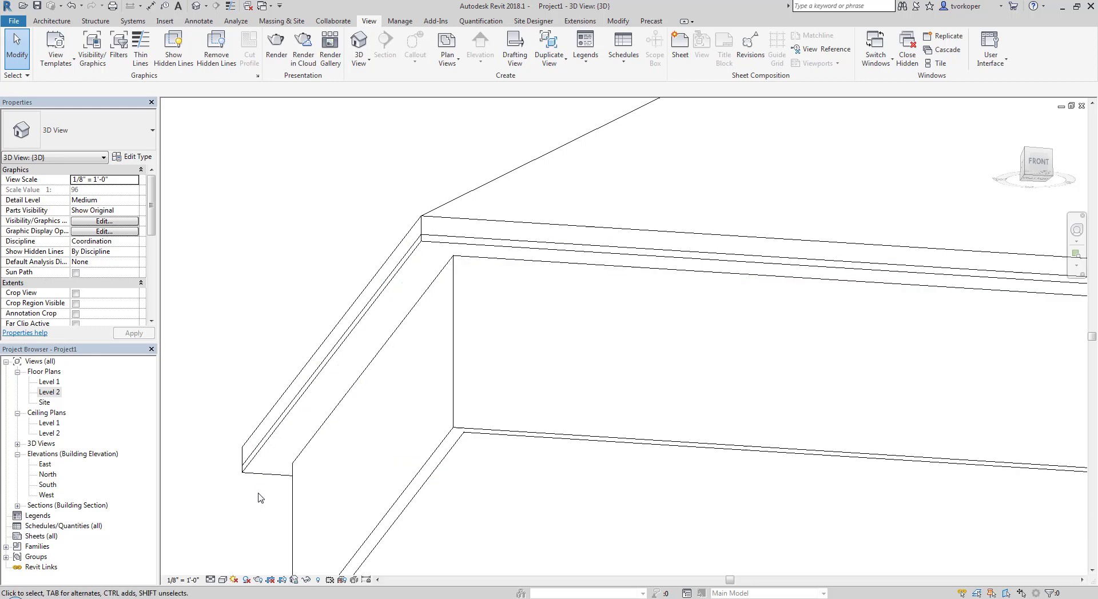
key("s")
key("d")
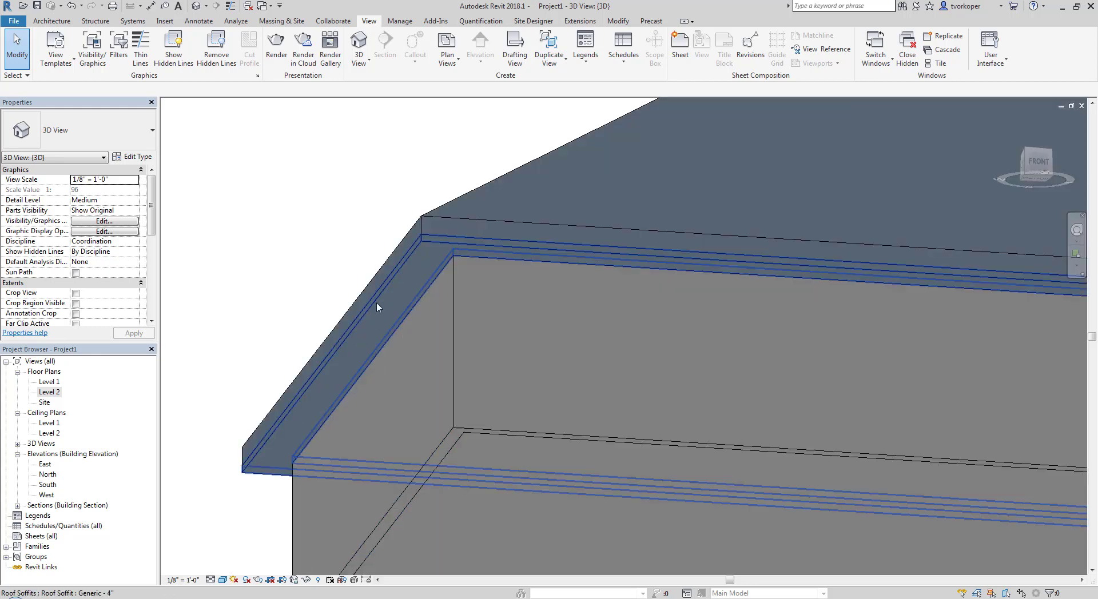
key("h")
key("l")
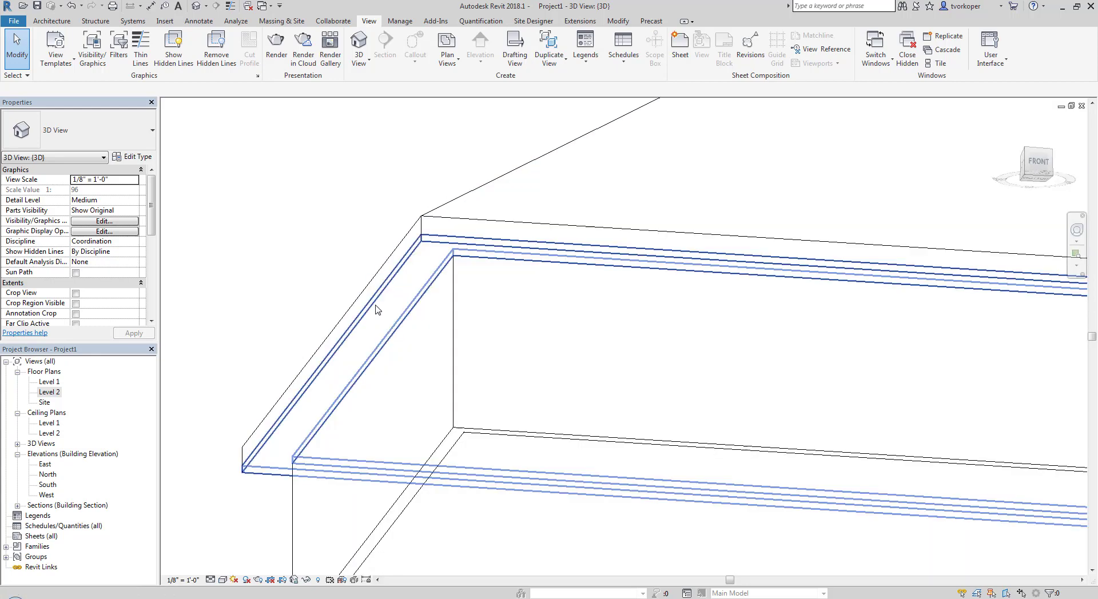
mouse_move(375, 311)
middle_mouse_down("shift")
mouse_move(343, 204)
mouse_move(349, 443)
middle_mouse_up("shift")
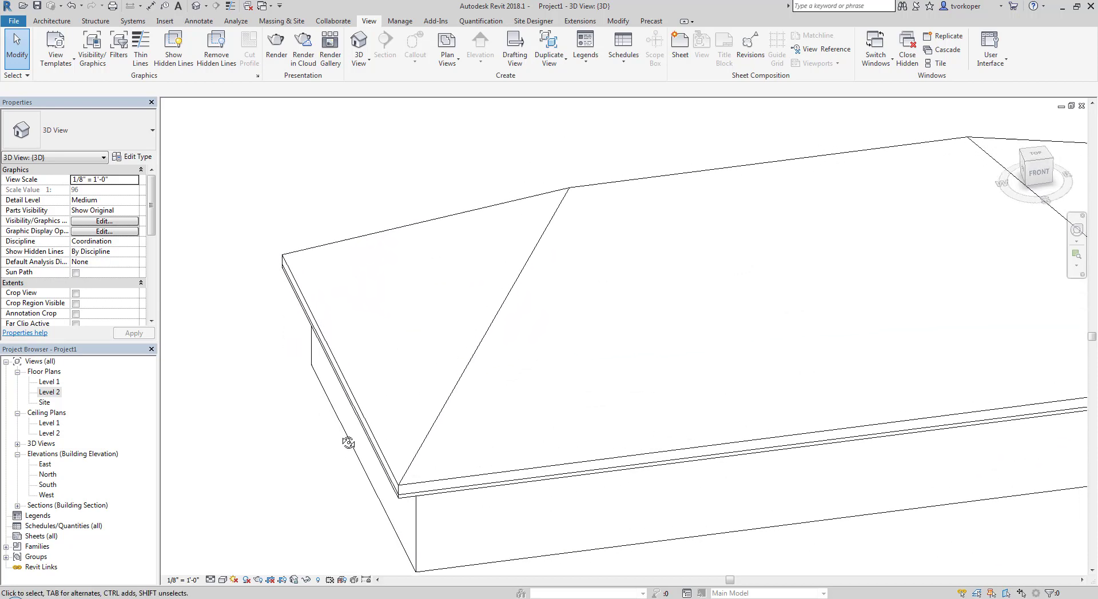
Step: Place a Bevel 5" x 5" gutter along all four eave edges of the hip roof
left_click(56, 21)
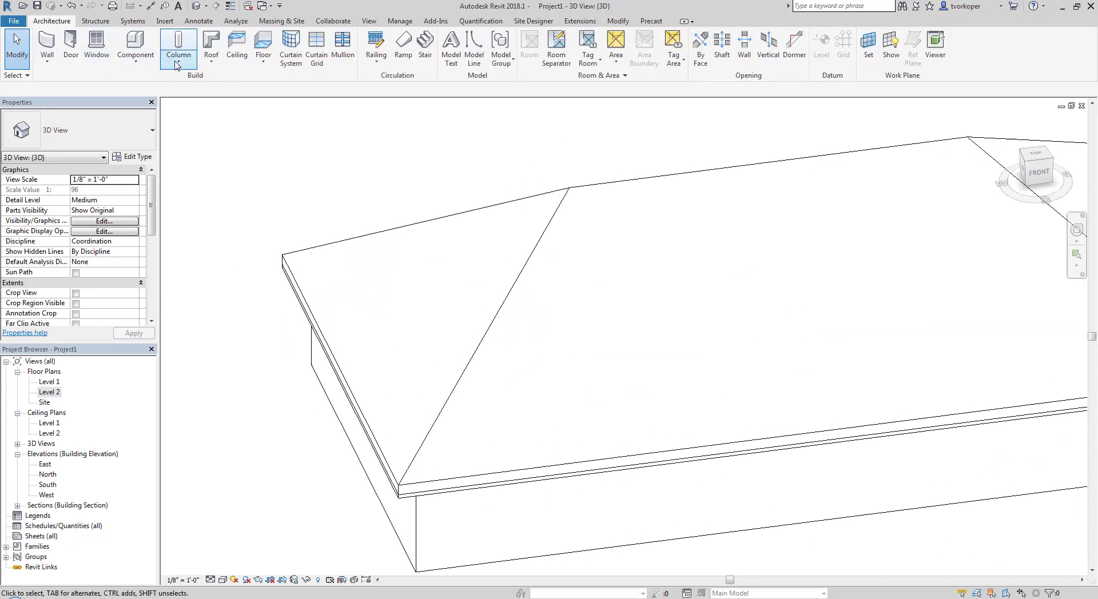
left_click(208, 67)
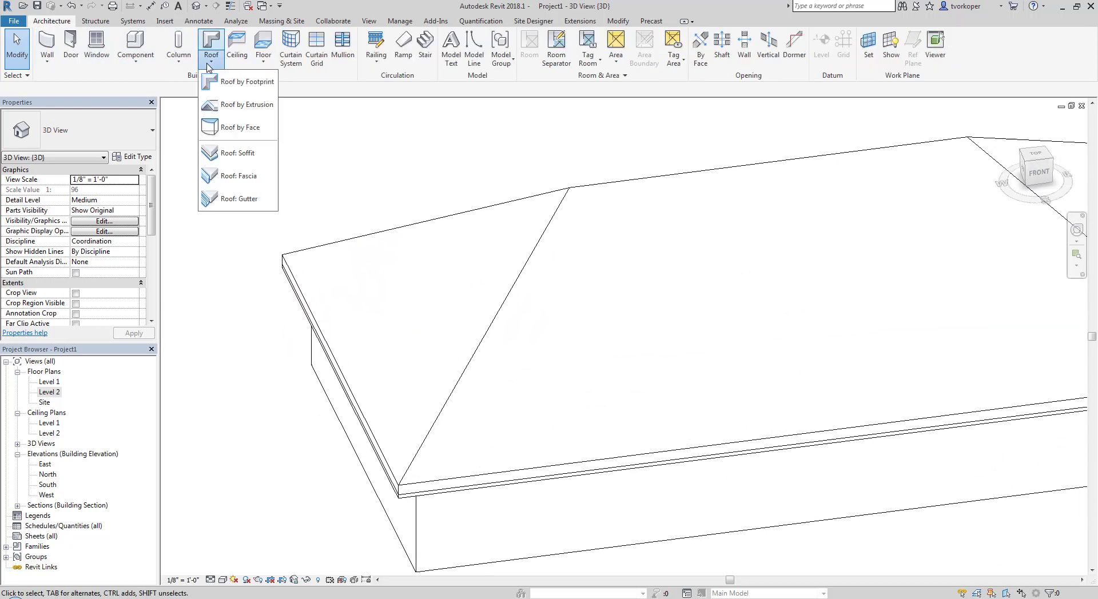
left_click(223, 198)
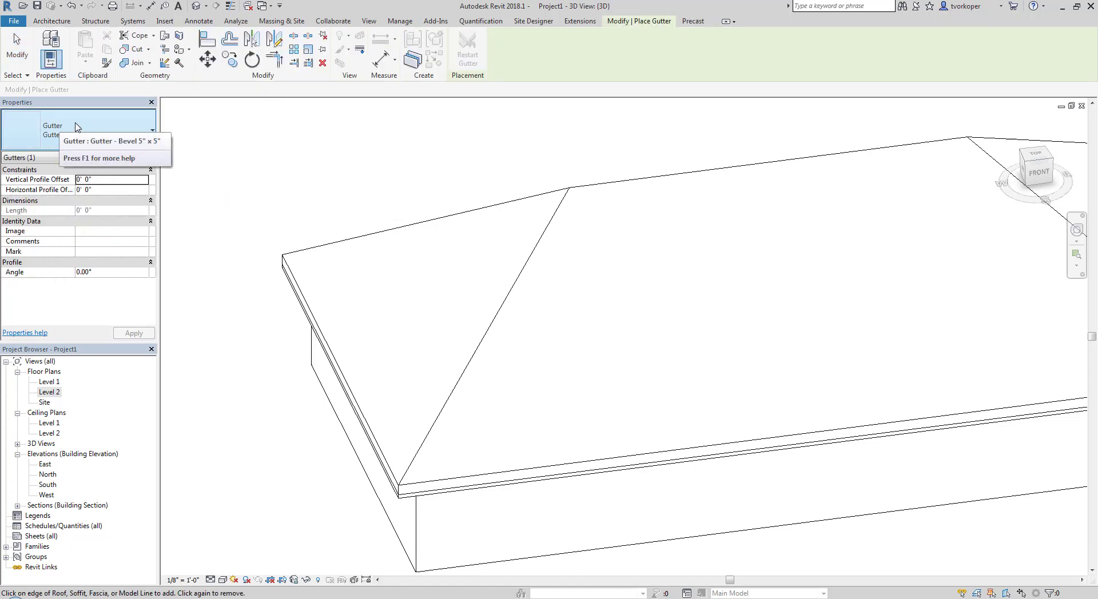
left_click(293, 278)
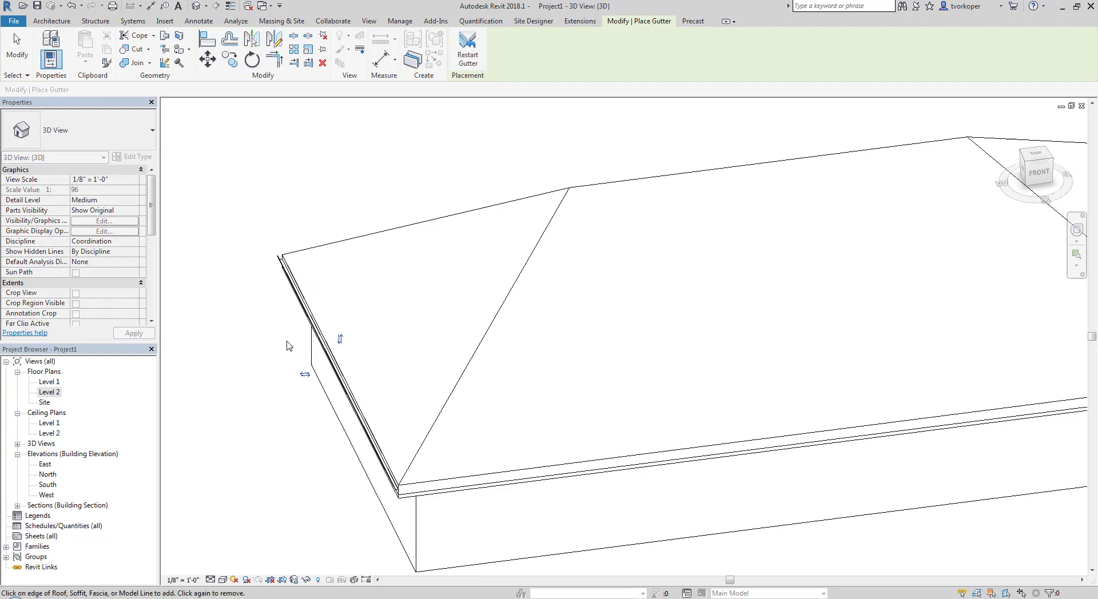
left_click(449, 487)
scroll(360, 377, "down", 3)
middle_click_drag(360, 378, 493, 492, "shift")
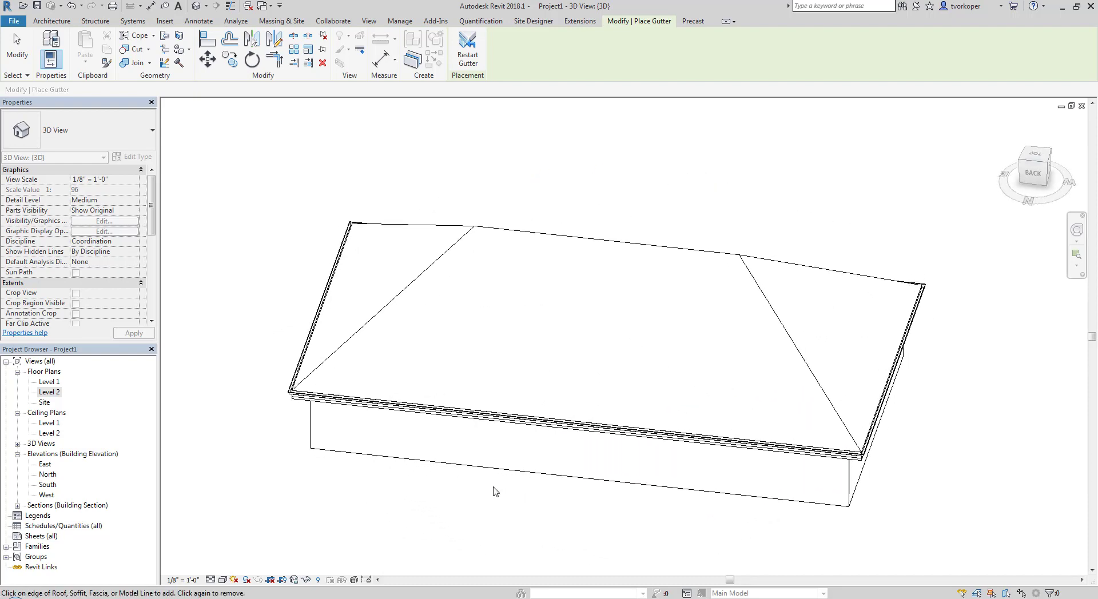
Step: Inspect the gutter's corner joint up close and remove the gutter from the roof edges
scroll(320, 411, "up", 5)
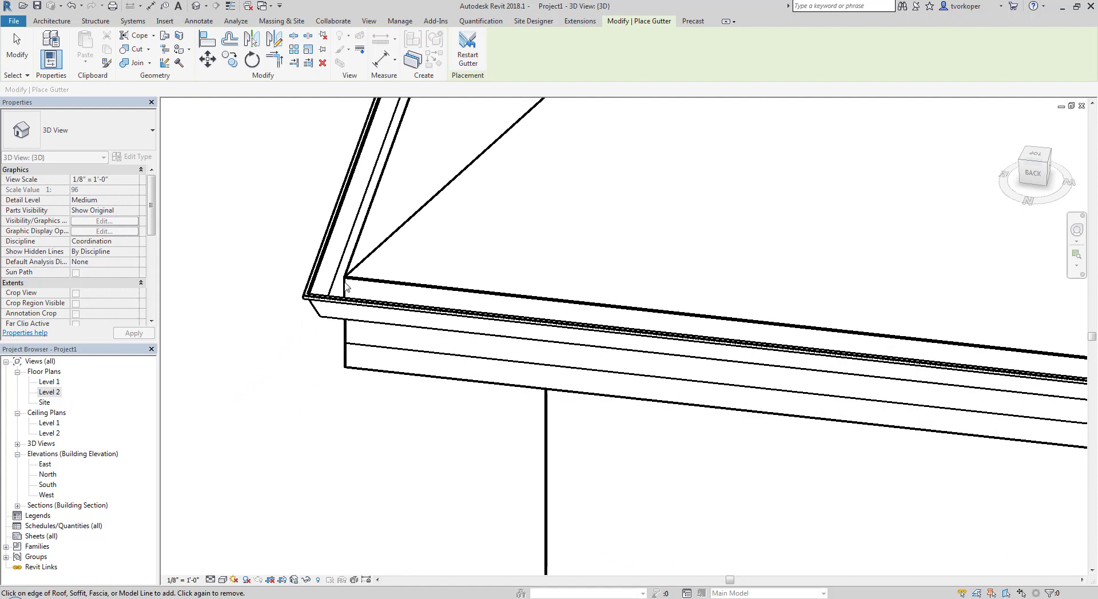
scroll(391, 412, "down", 2)
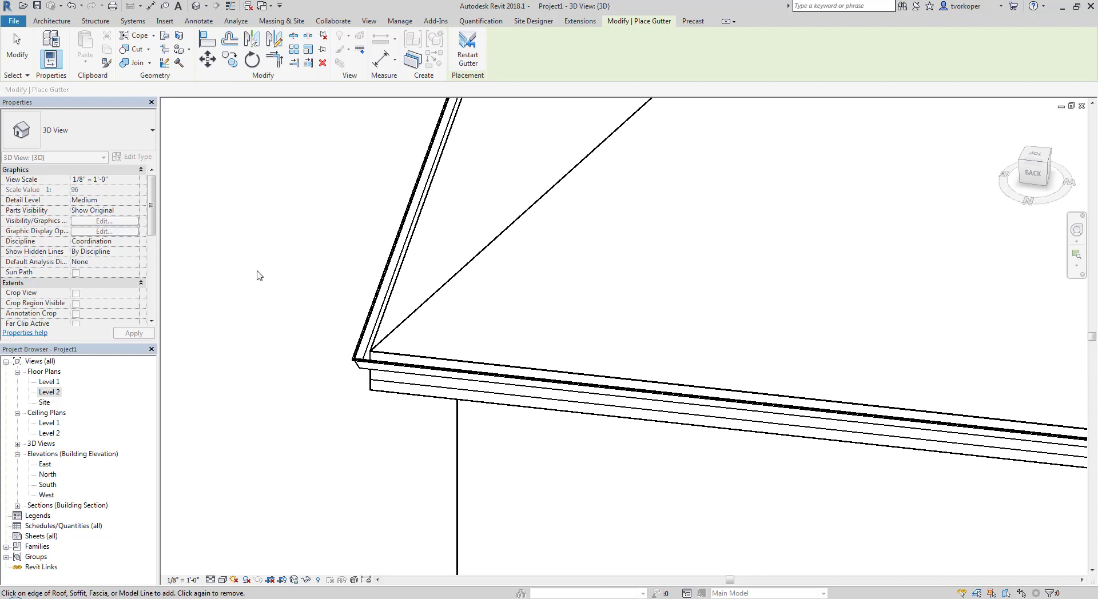
scroll(249, 267, "down", 2)
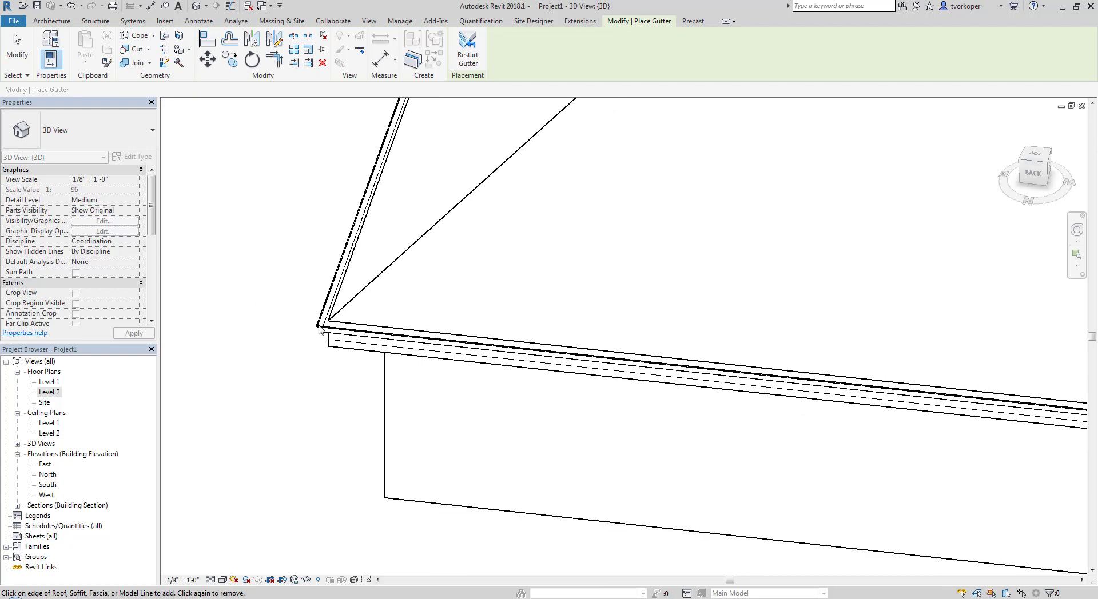
key("Escape")
left_click(315, 328)
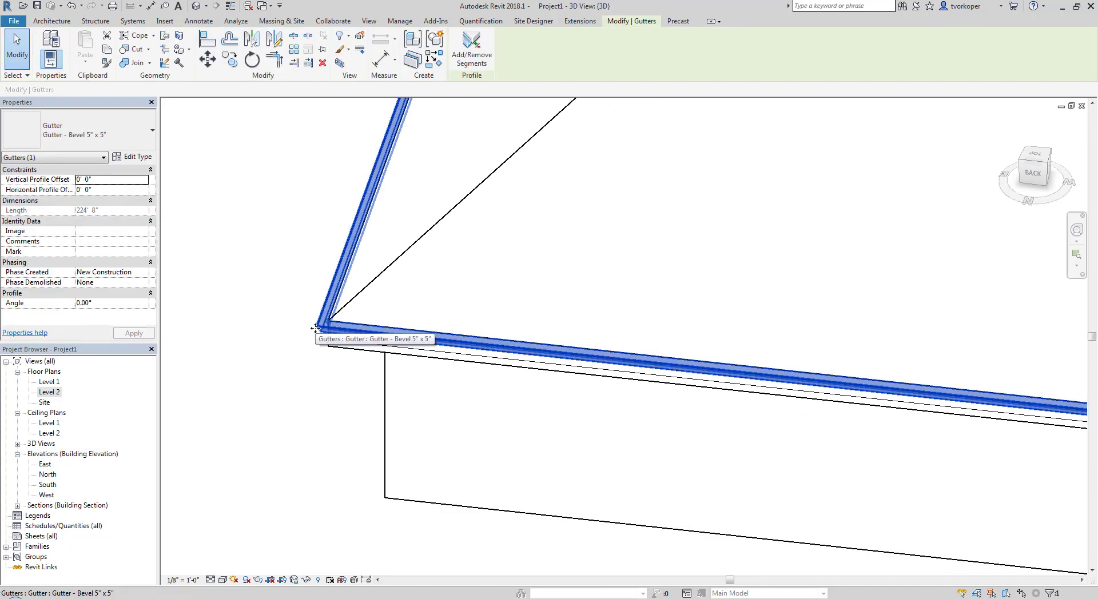
key("Escape")
middle_click_drag(291, 328, 441, 295, "shift")
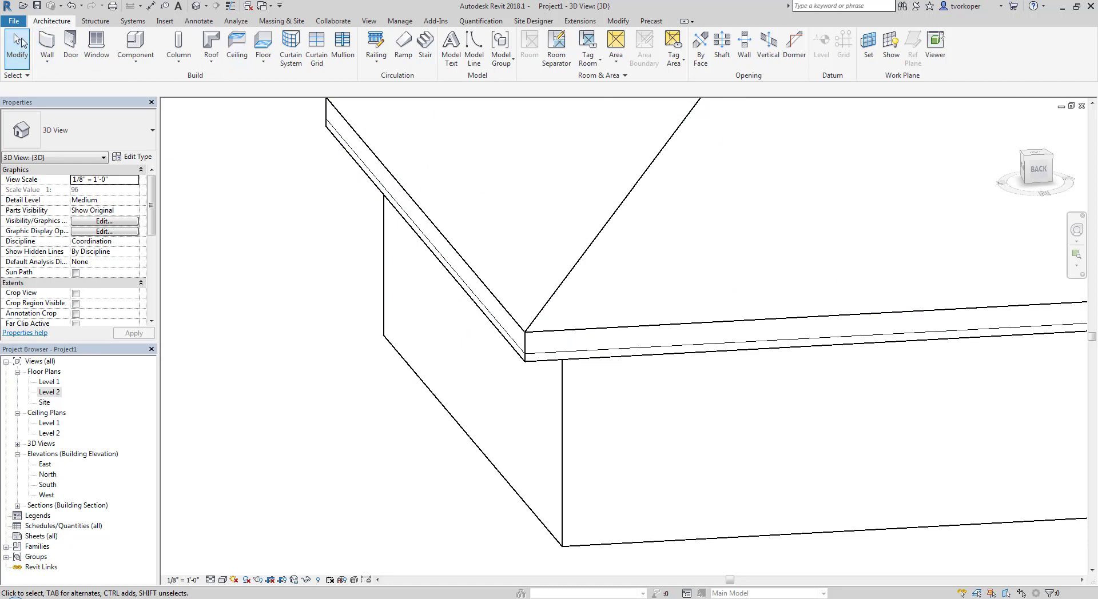
Step: Place a Fascia-Flat 1x12 fascia along all the eave edges of the hip roof
left_click(211, 65)
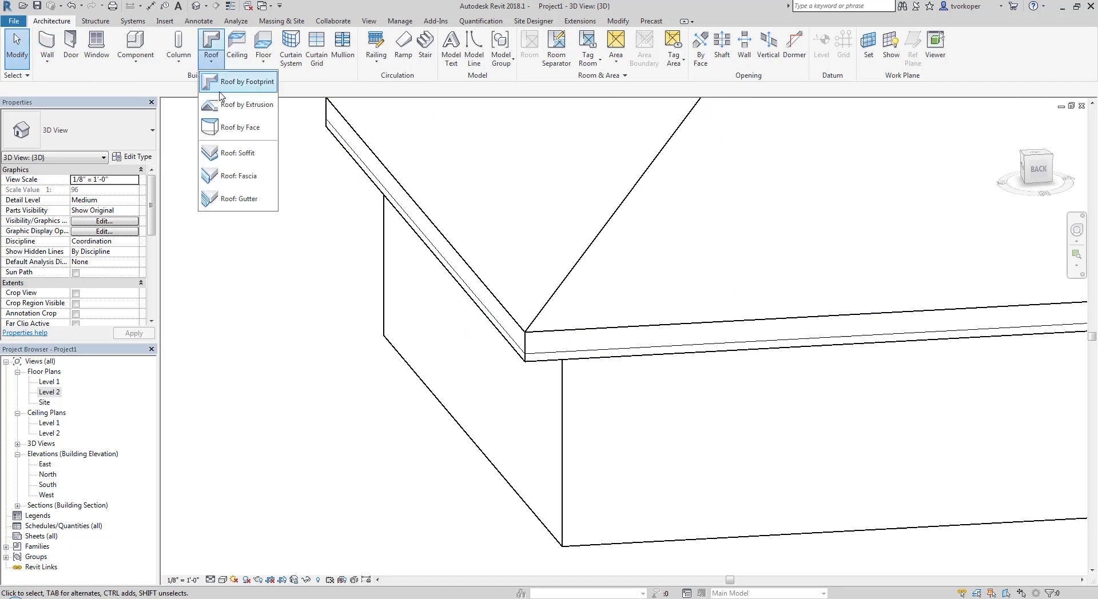
left_click(223, 178)
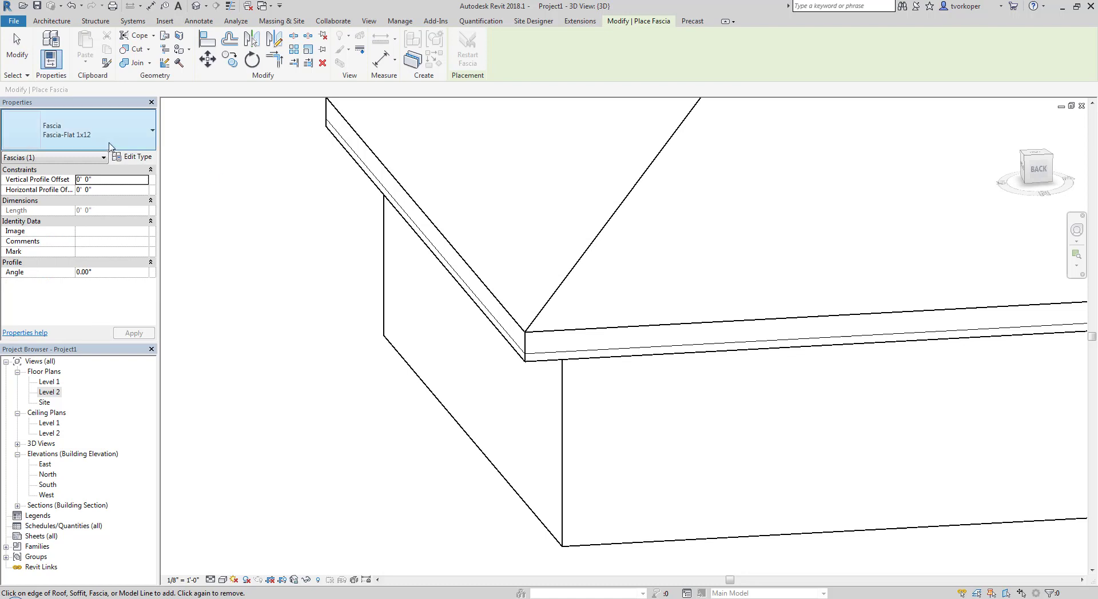
left_click(364, 147)
middle_click_drag(423, 320, 385, 409, "shift")
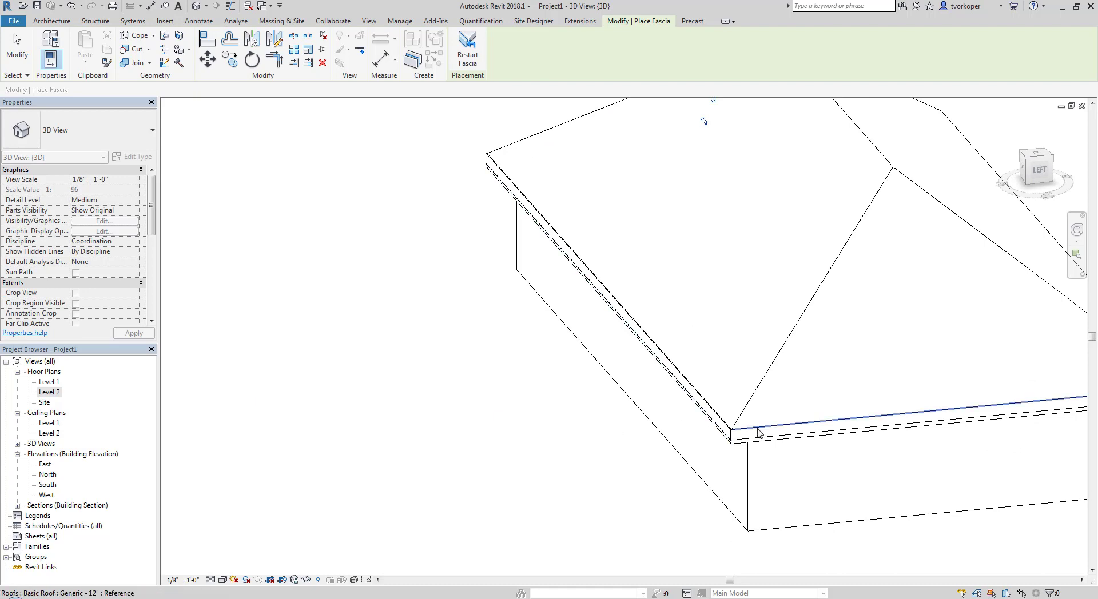
middle_click_drag(625, 425, 388, 392, "shift")
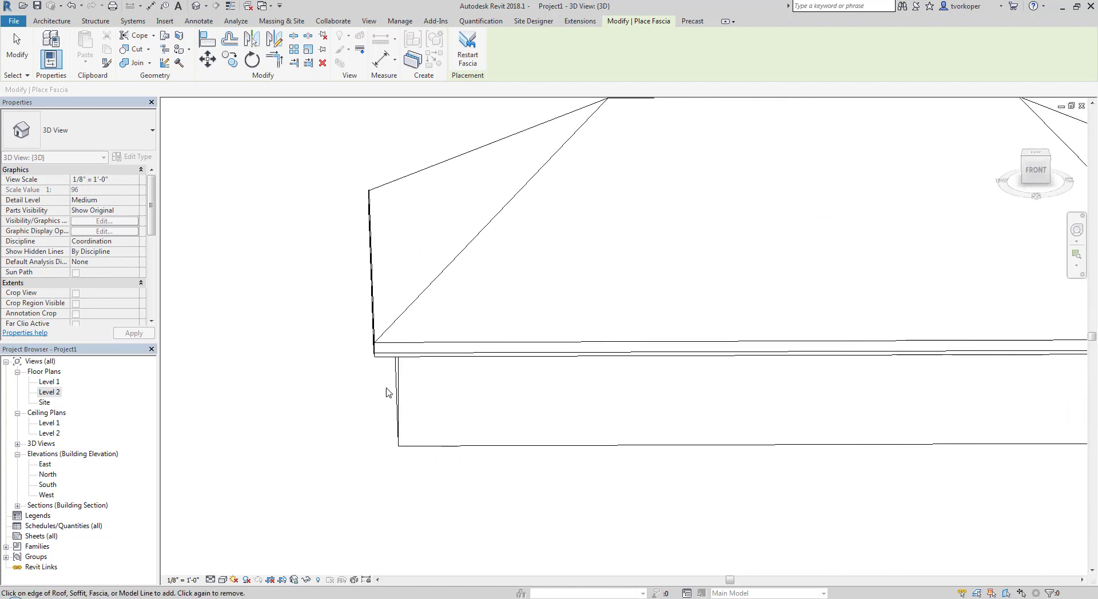
scroll(387, 392, "up", 3)
left_click(382, 300)
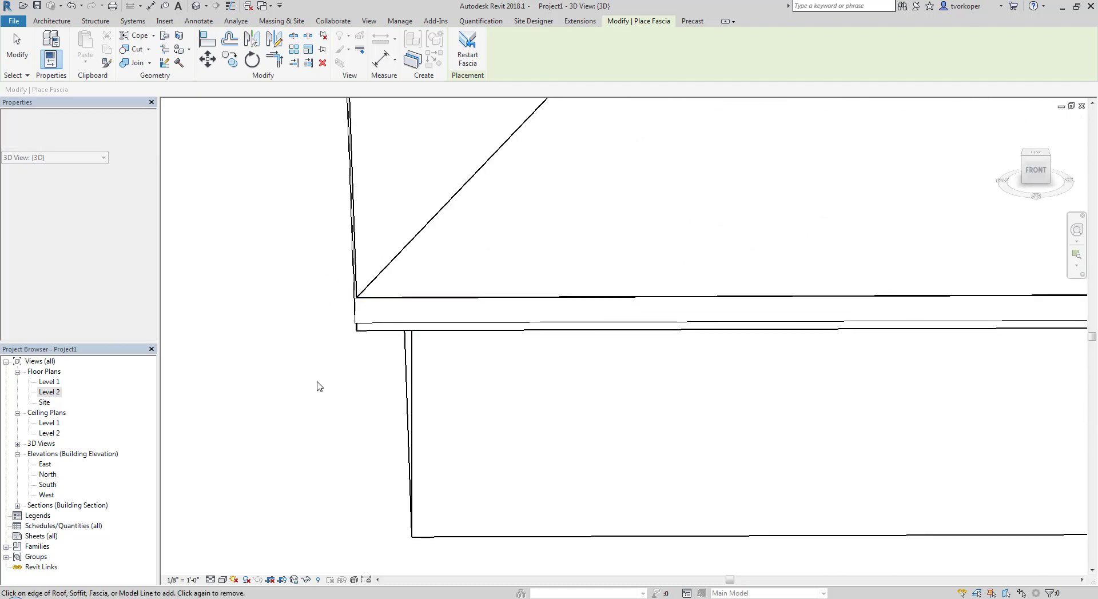
key("Escape")
Step: Show the roof corner shaded, select the fascia and review the profile choices in its type properties
middle_click_drag(320, 379, 407, 382, "shift")
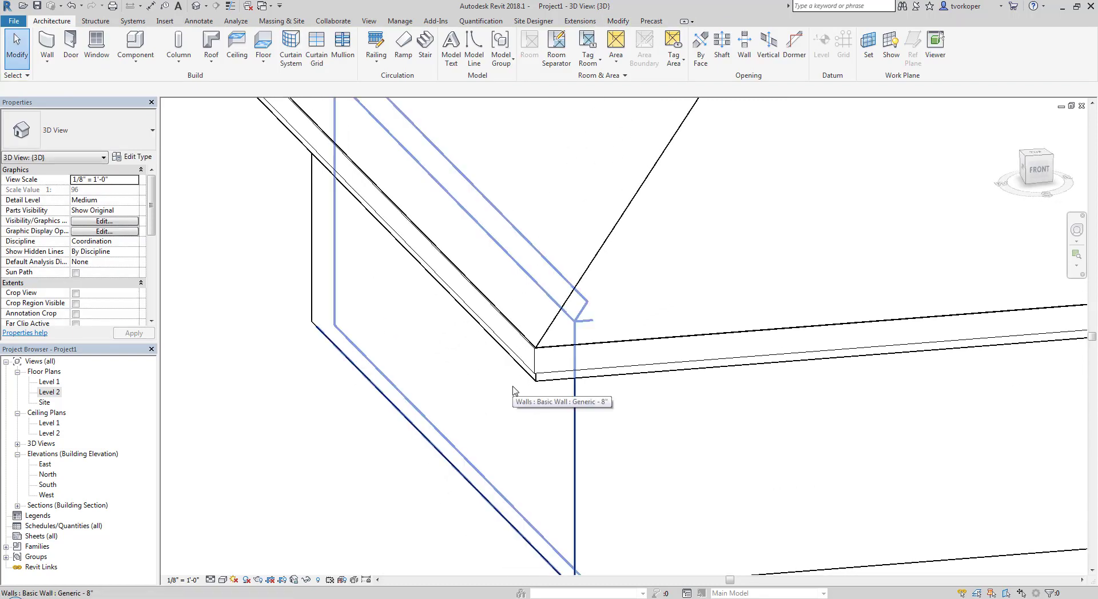
scroll(513, 391, "up", 5)
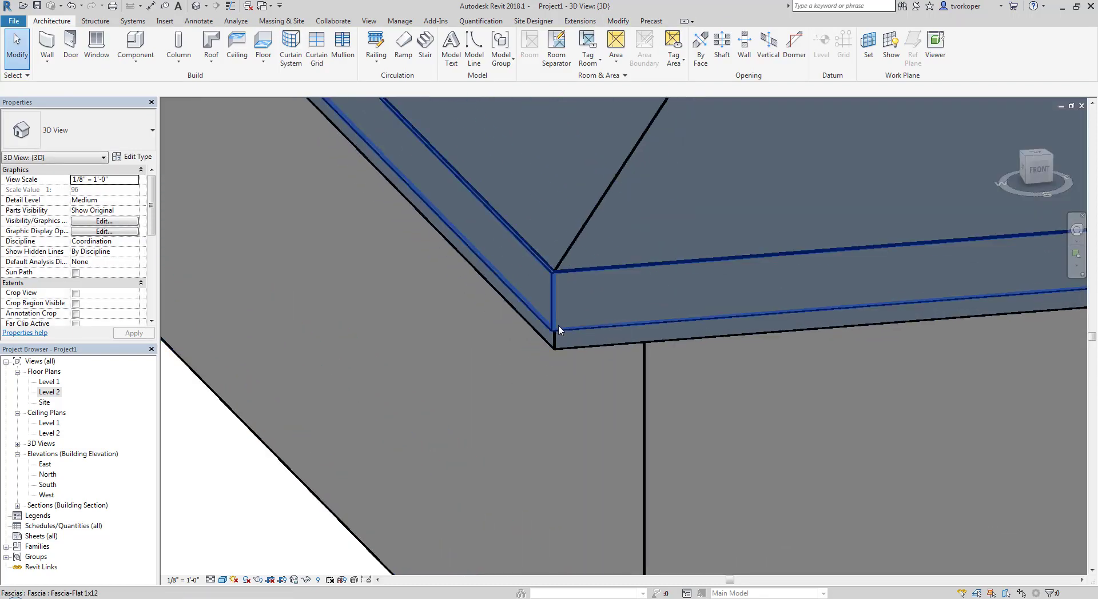
left_click(523, 287)
left_click(142, 157)
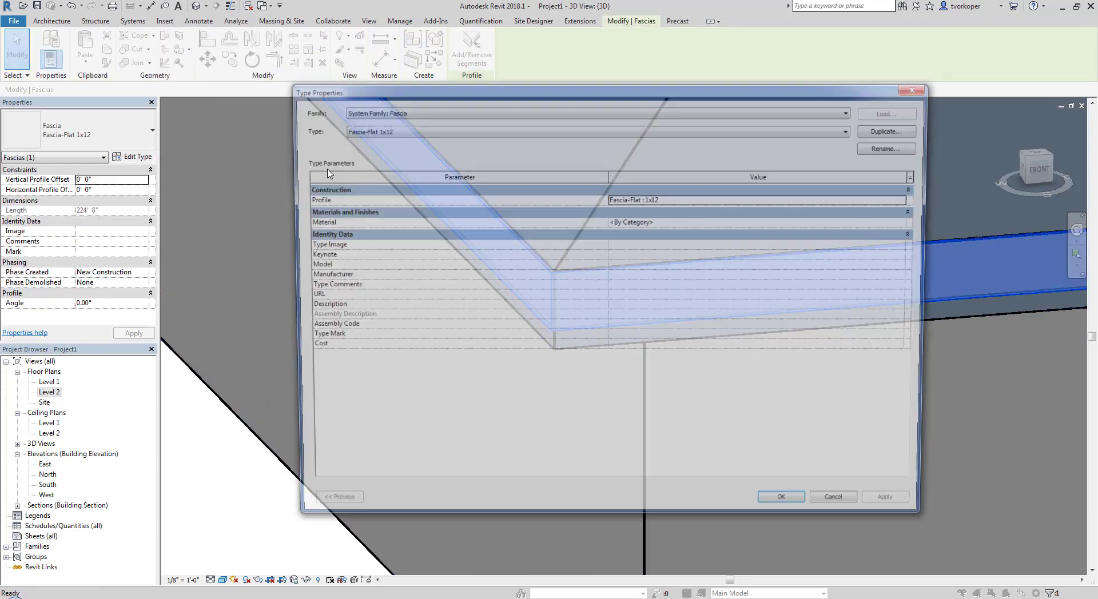
left_click(912, 199)
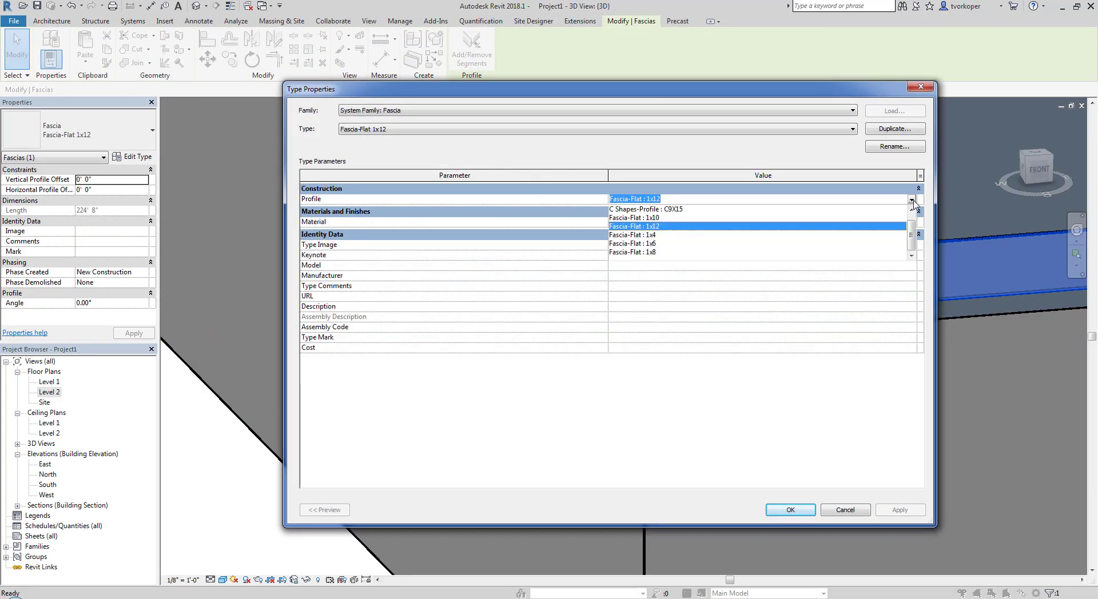
left_click(912, 200)
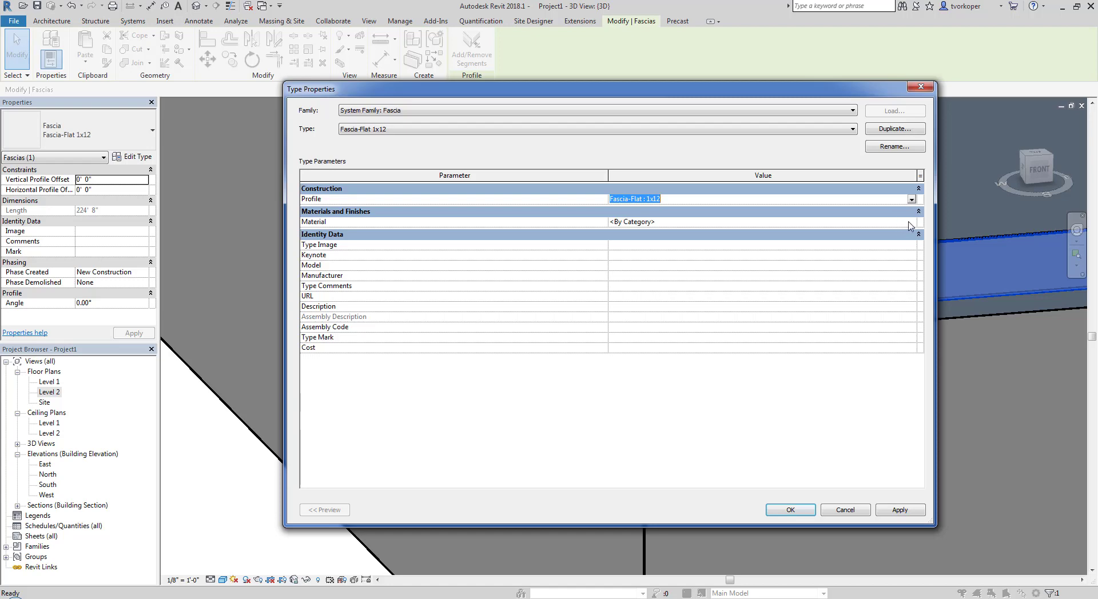
Step: Compare the Cherry and Clad - White materials and assign Cherry to the fascia type
left_click(911, 223)
left_click(910, 222)
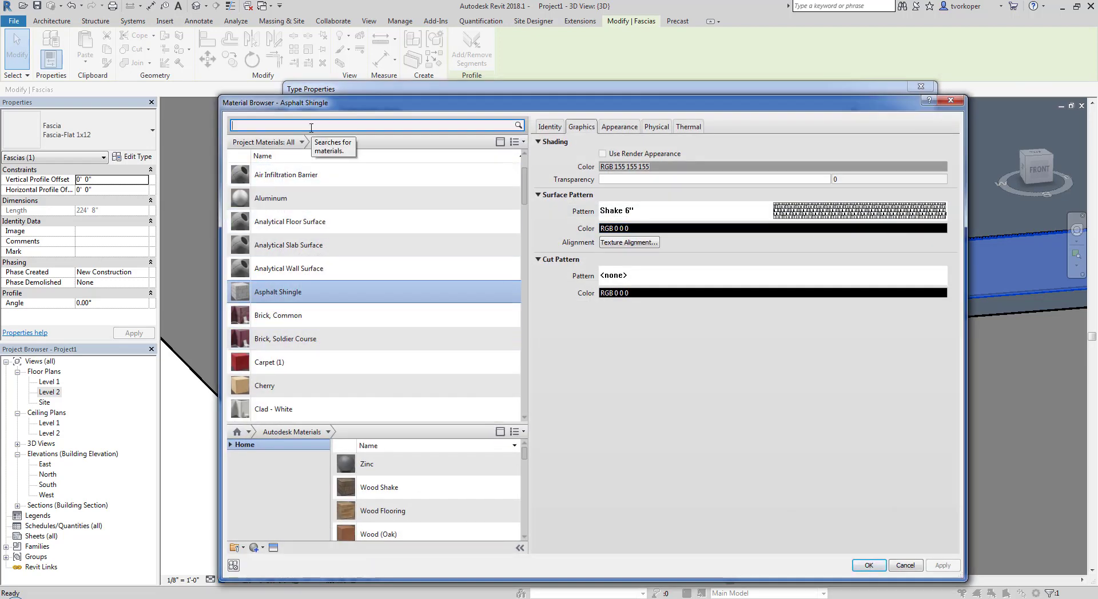
left_click(264, 386)
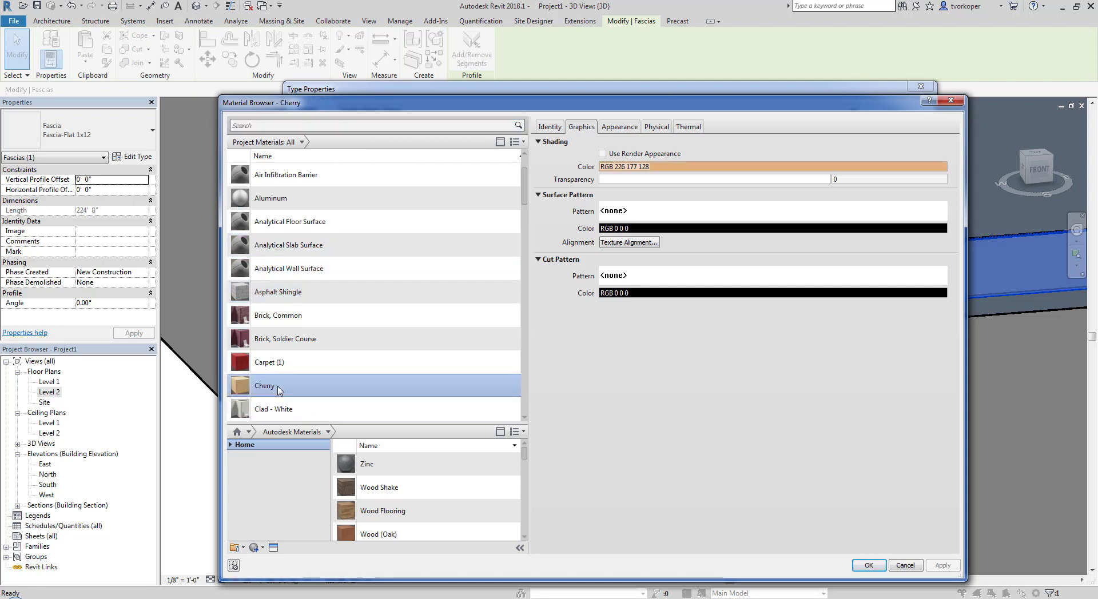
left_click(281, 411)
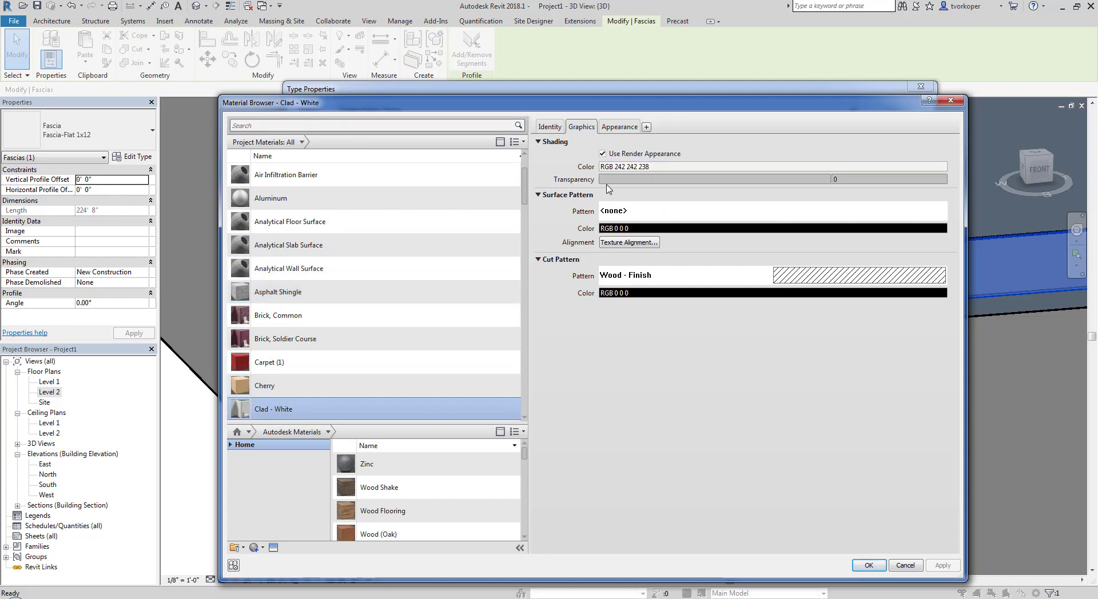
left_click(347, 386)
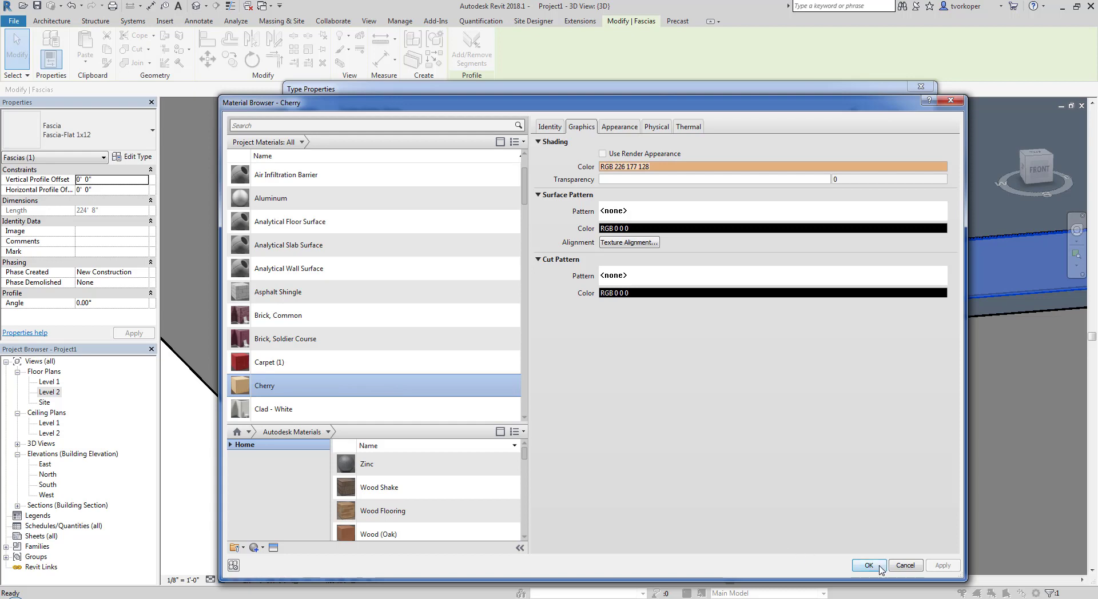
left_click(880, 568)
left_click(797, 511)
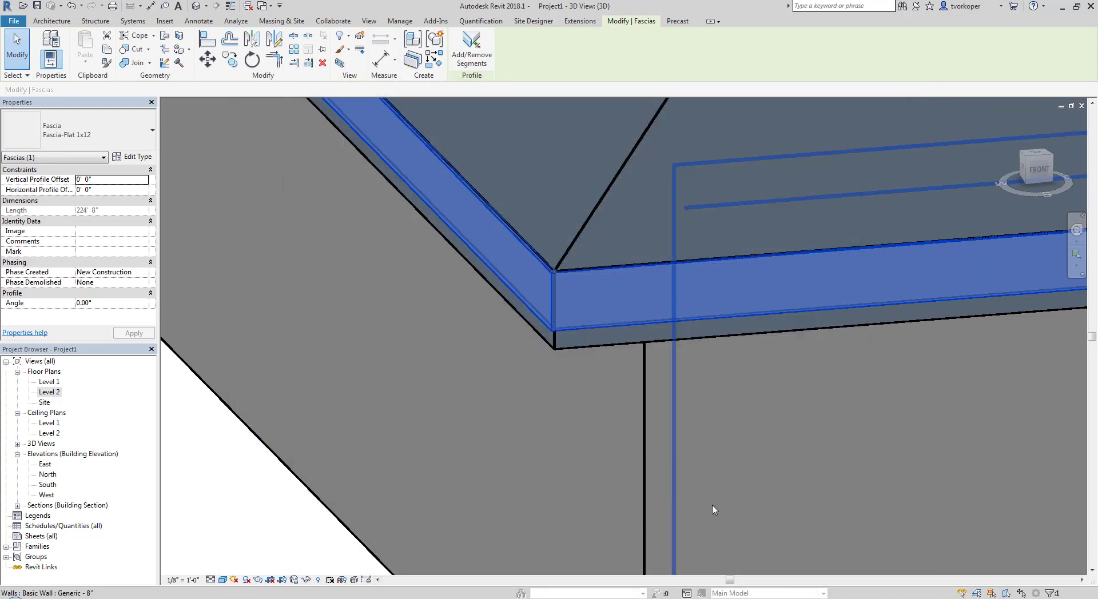
left_click(245, 527)
Step: Place a gutter along the fascia on the front and west sides that meet at the roof corner
scroll(252, 367, "down", 3)
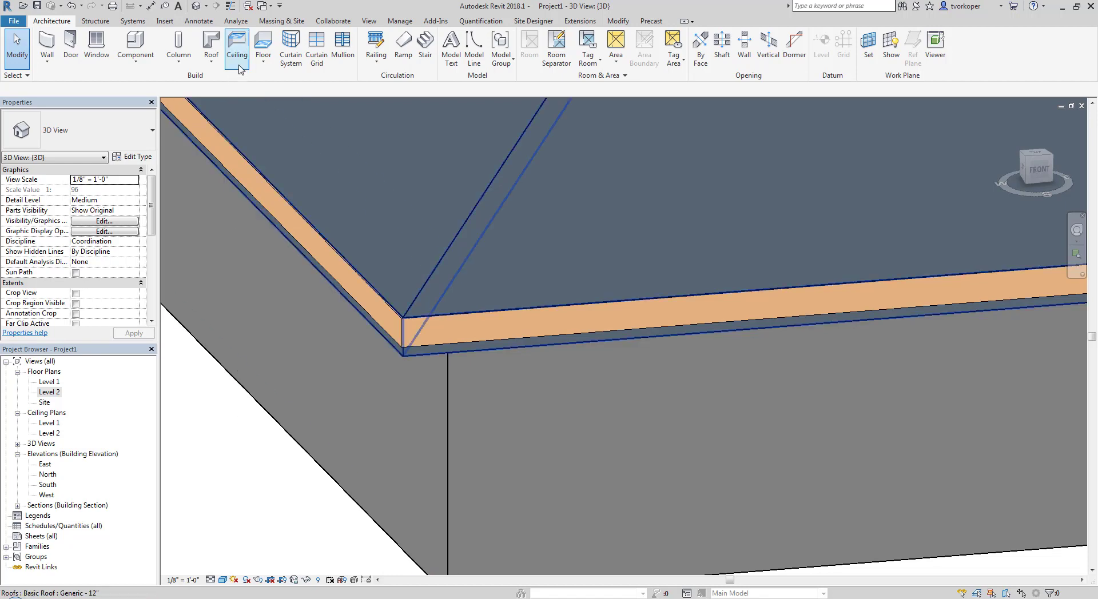
left_click(211, 57)
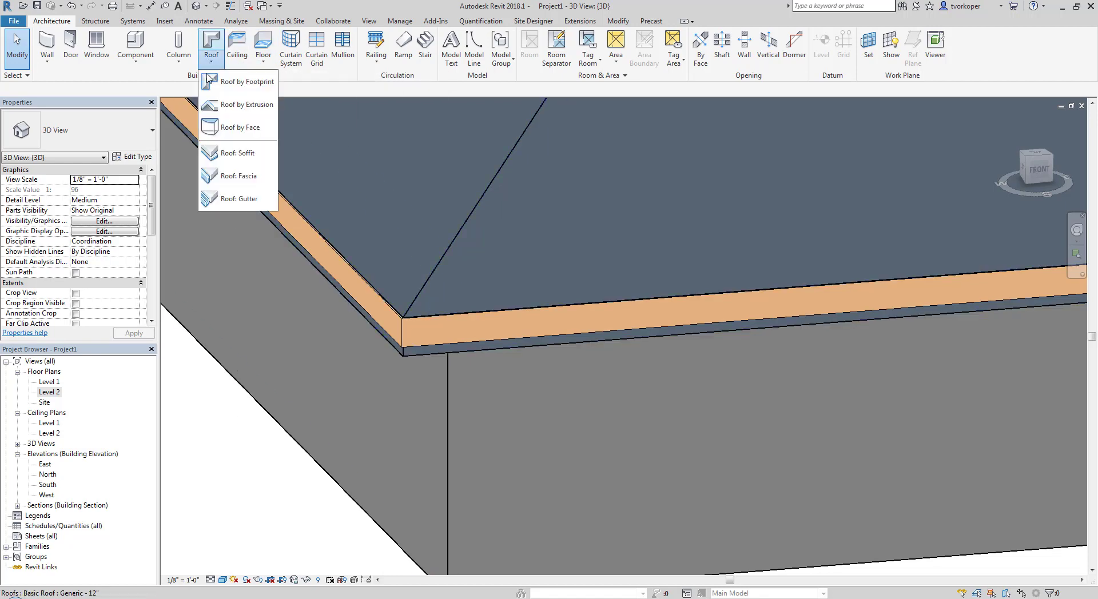
left_click(224, 197)
left_click(320, 258)
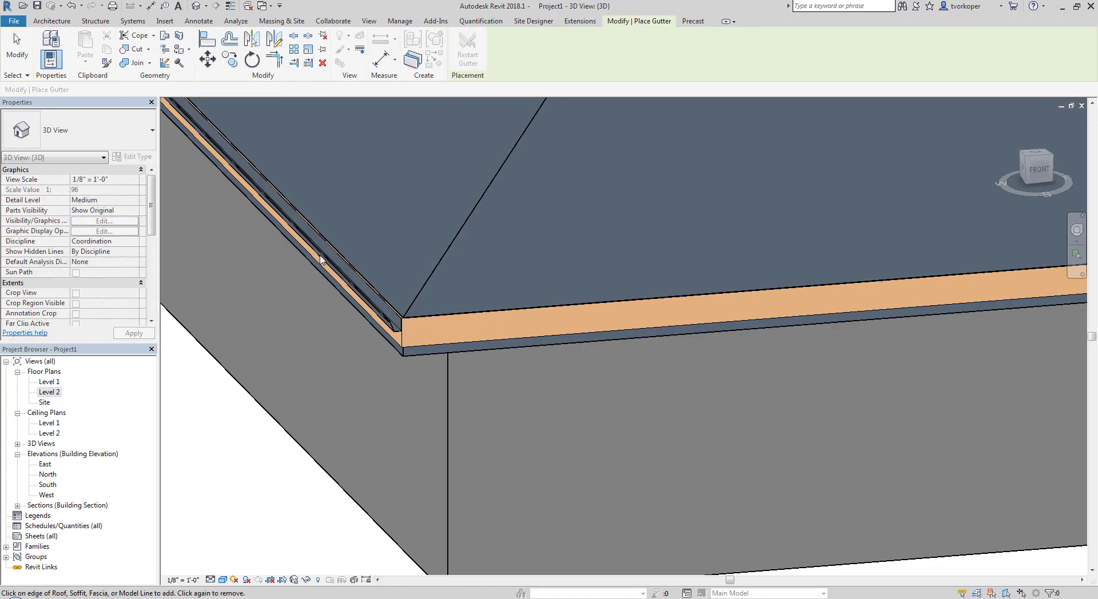
left_click(431, 325)
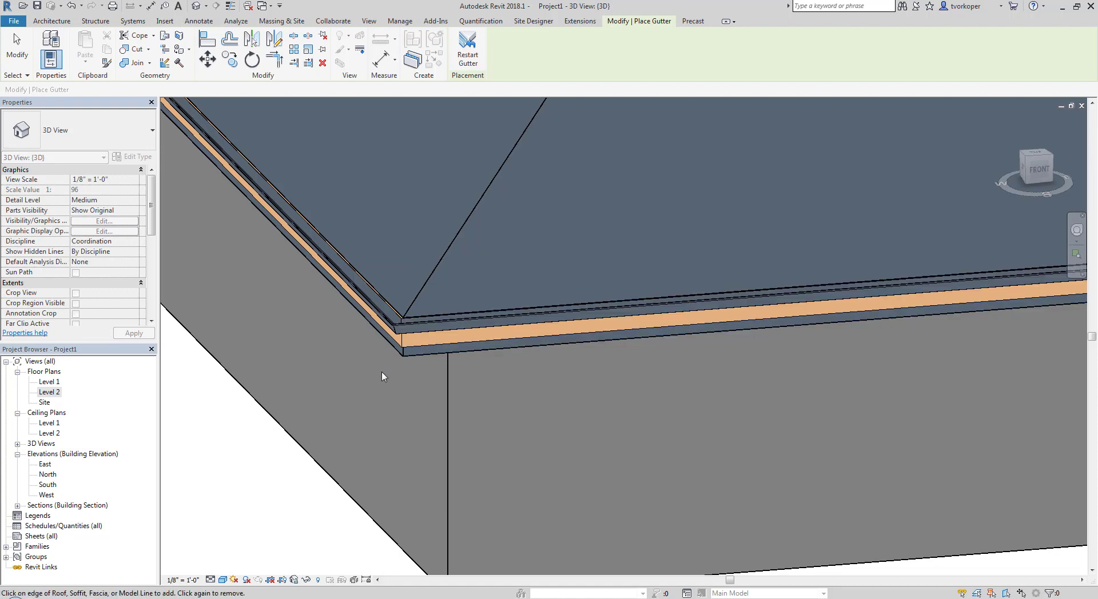
key("Escape")
Step: Set the 3D view to Hidden Line and examine the gutter, fascia and soffit at the roof corner
mouse_move(384, 357)
middle_mouse_down("shift")
mouse_move(390, 390)
mouse_move(364, 411)
middle_mouse_up("shift")
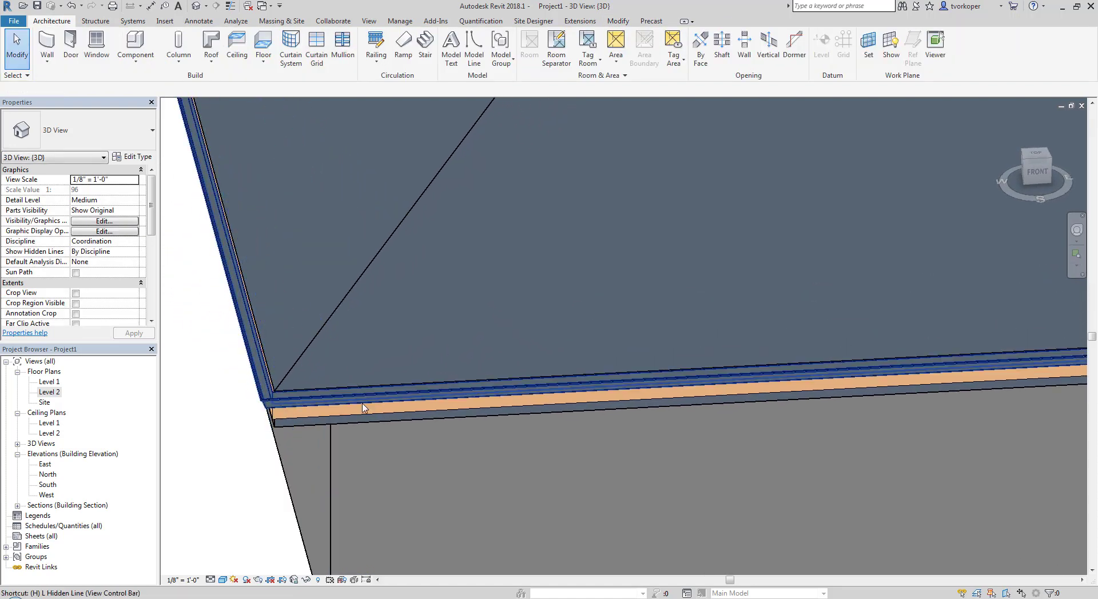
key("h")
key("l")
middle_click_drag(245, 430, 211, 429, "shift")
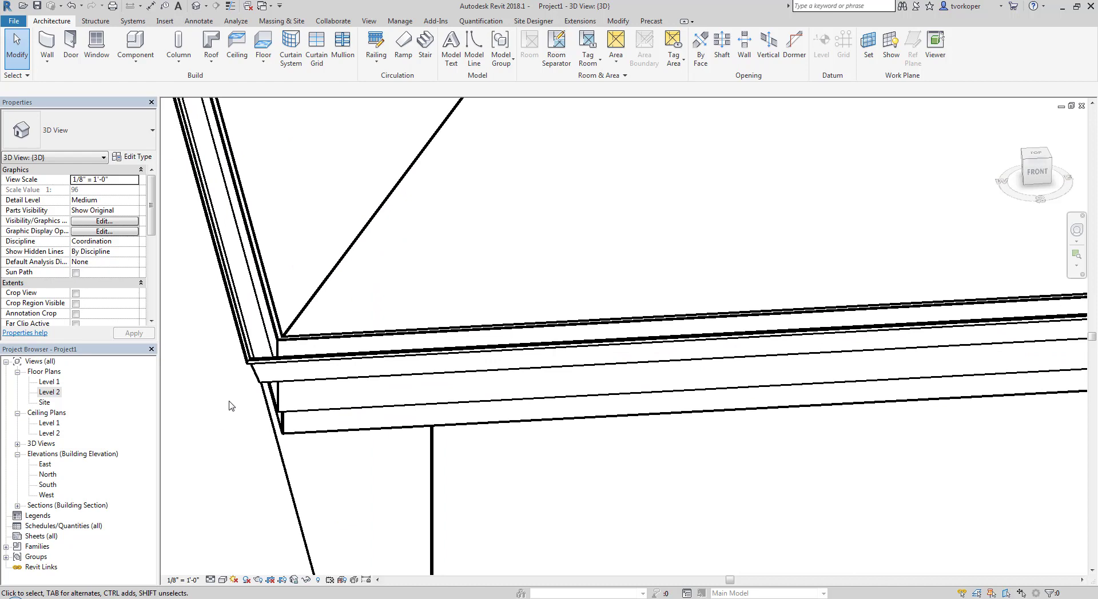